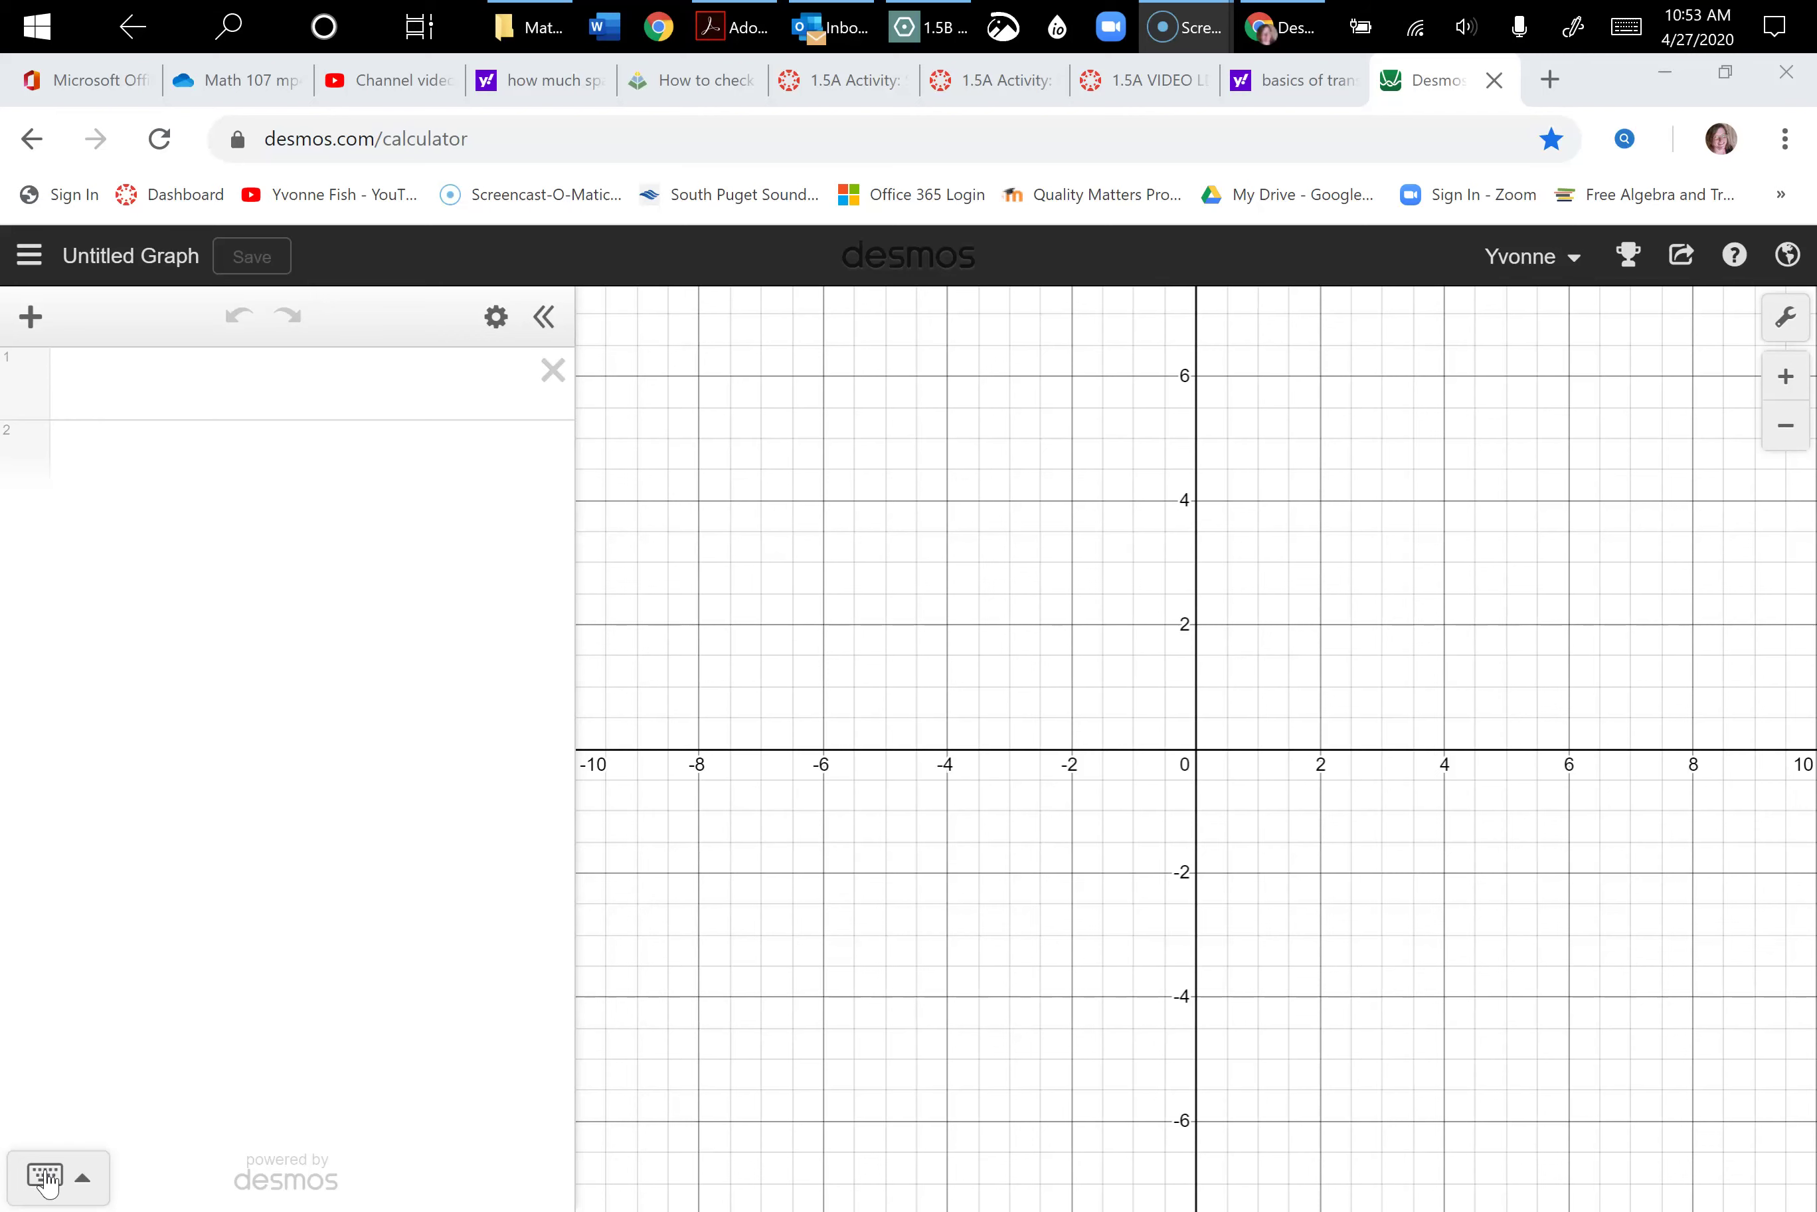
- Graph x^2 as the first expression and zoom the graph out to about -20 to 20 on the x-axis
left_click(45, 1176)
type("x^2")
key("Return")
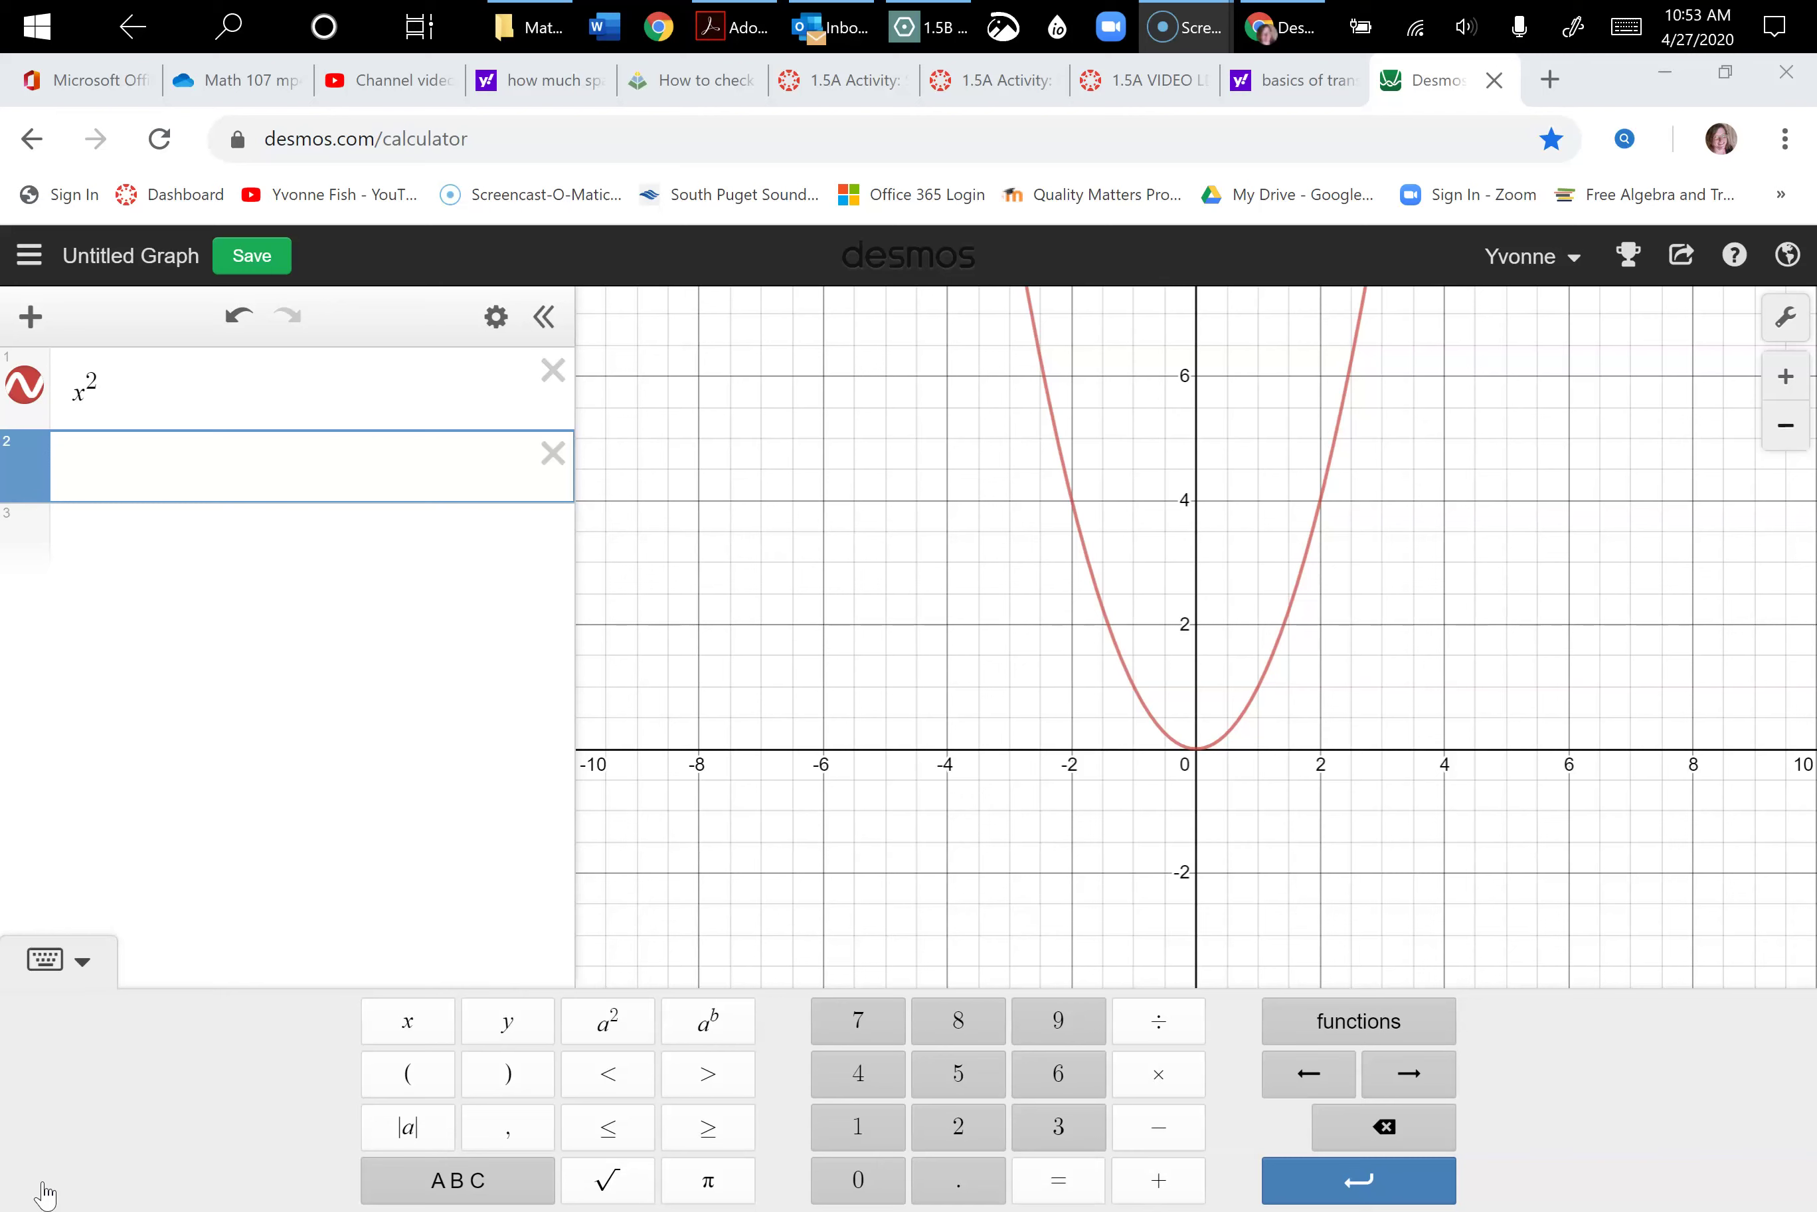
left_click(45, 1194)
scroll(1196, 749, "down", 3)
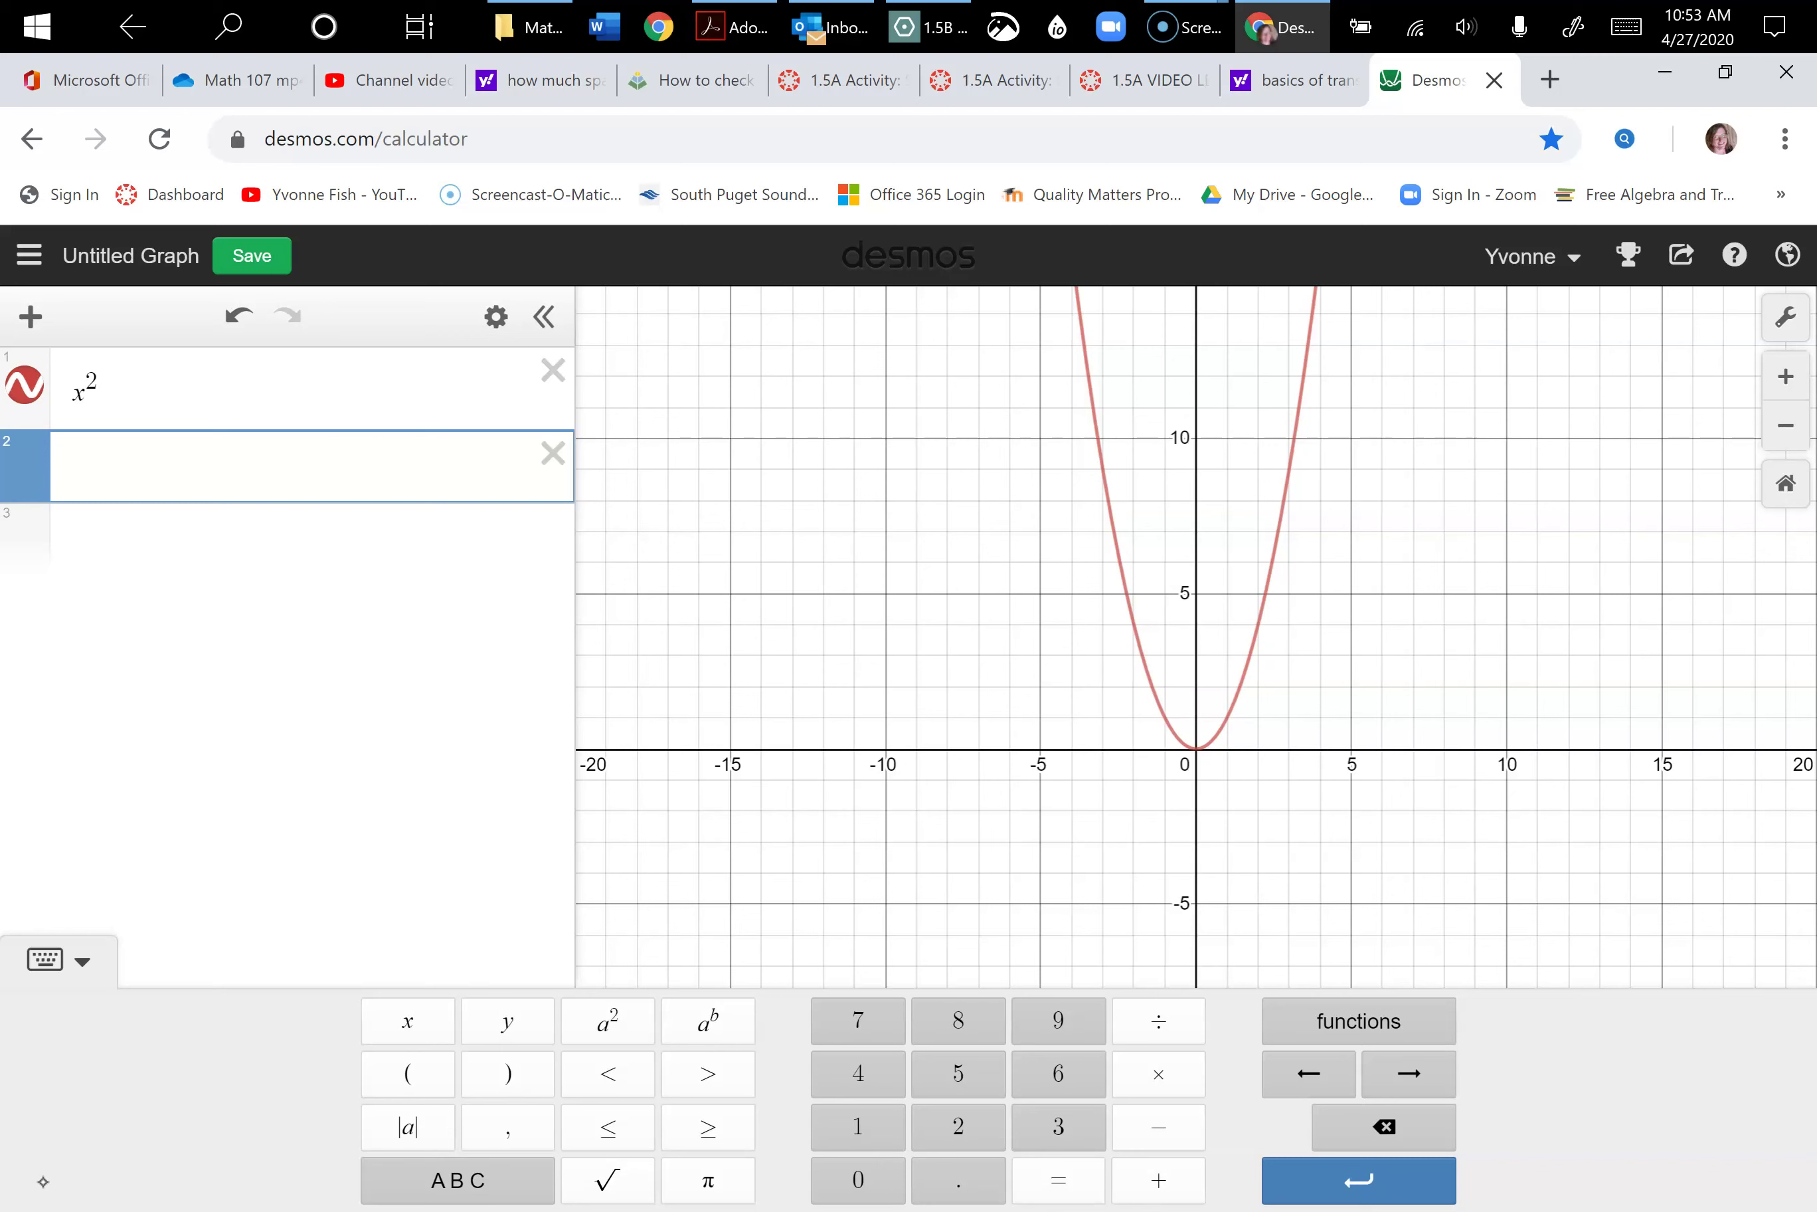
- Trace points along the x^2 parabola, starting at its vertex and moving to its negative-x side
left_click(1196, 748)
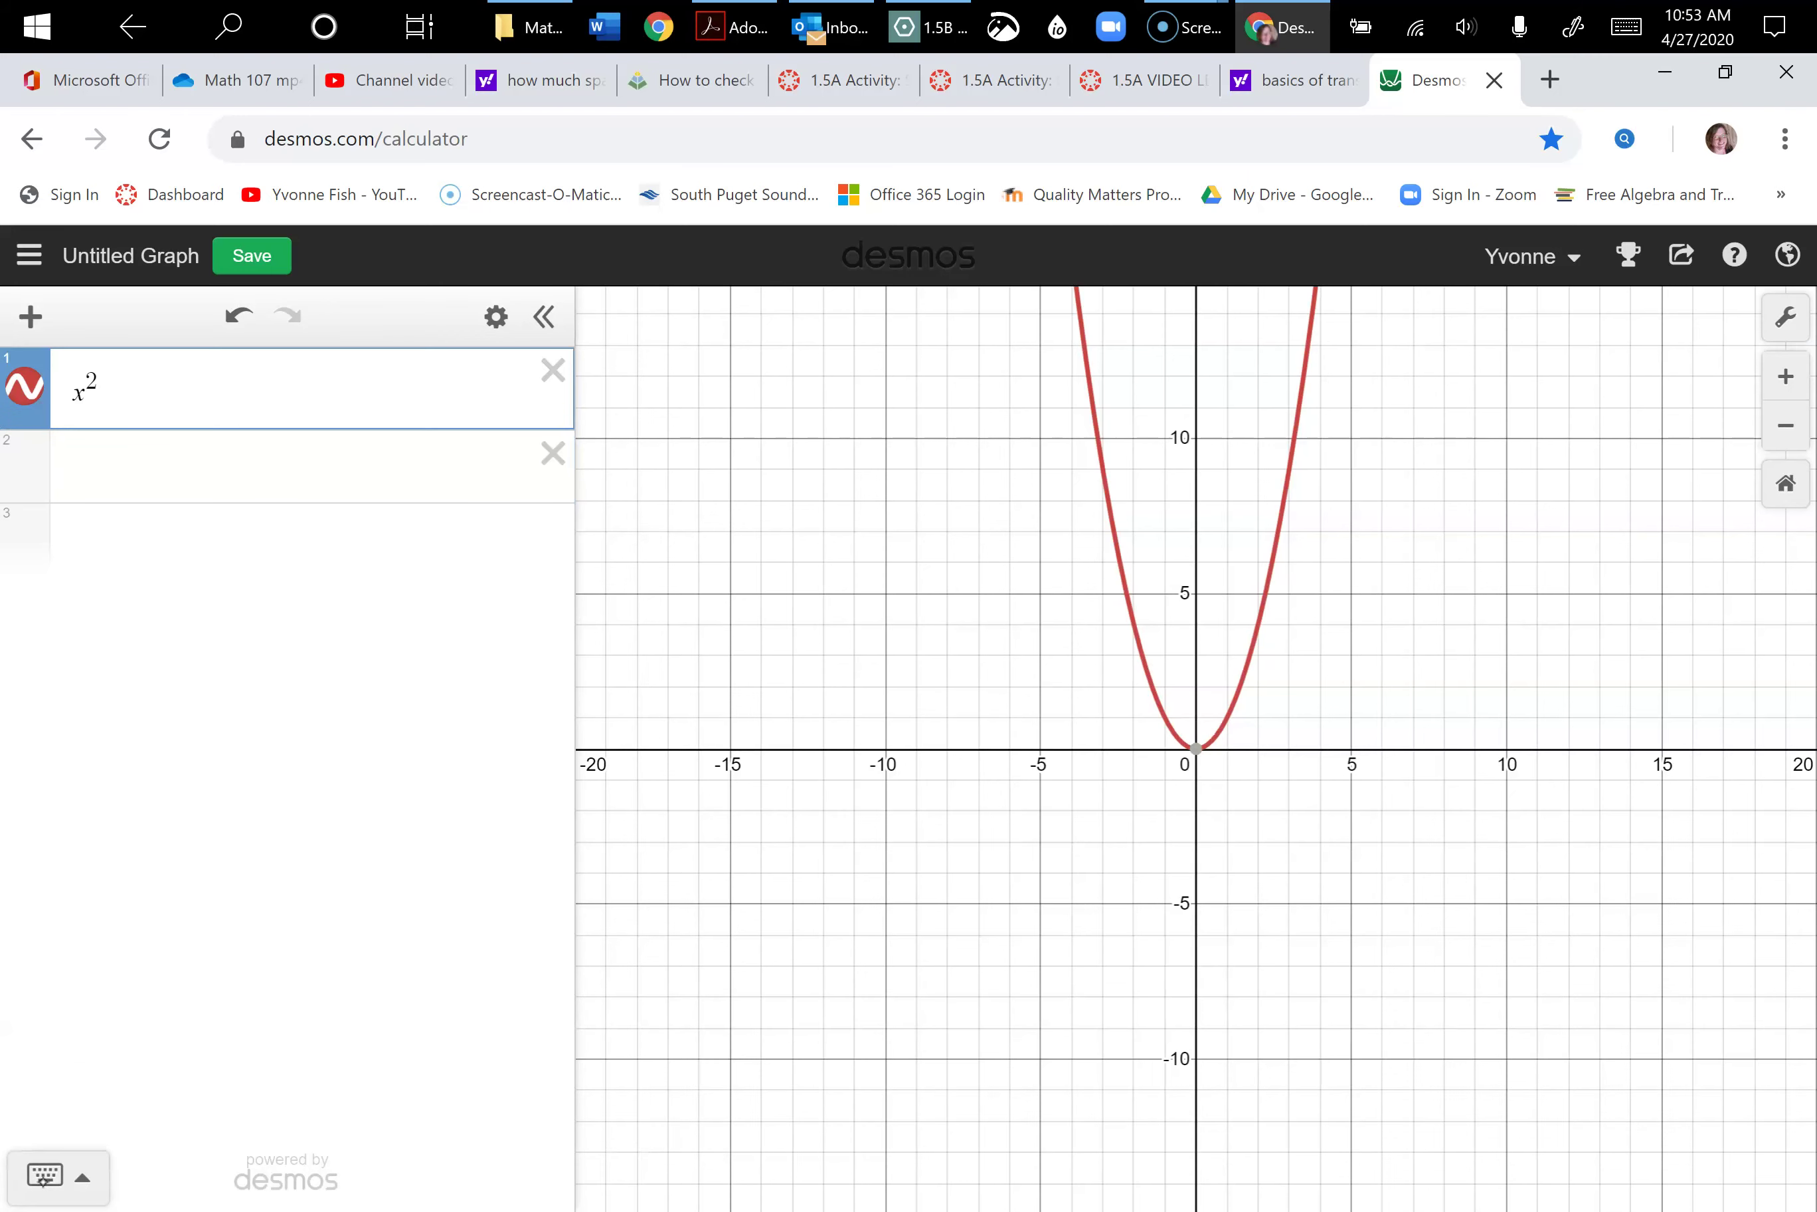
left_click_drag(1134, 621, 1134, 624)
left_click_drag(1165, 717, 1166, 720)
- Graph -(x^2) as the second expression below x^2
left_click(45, 1175)
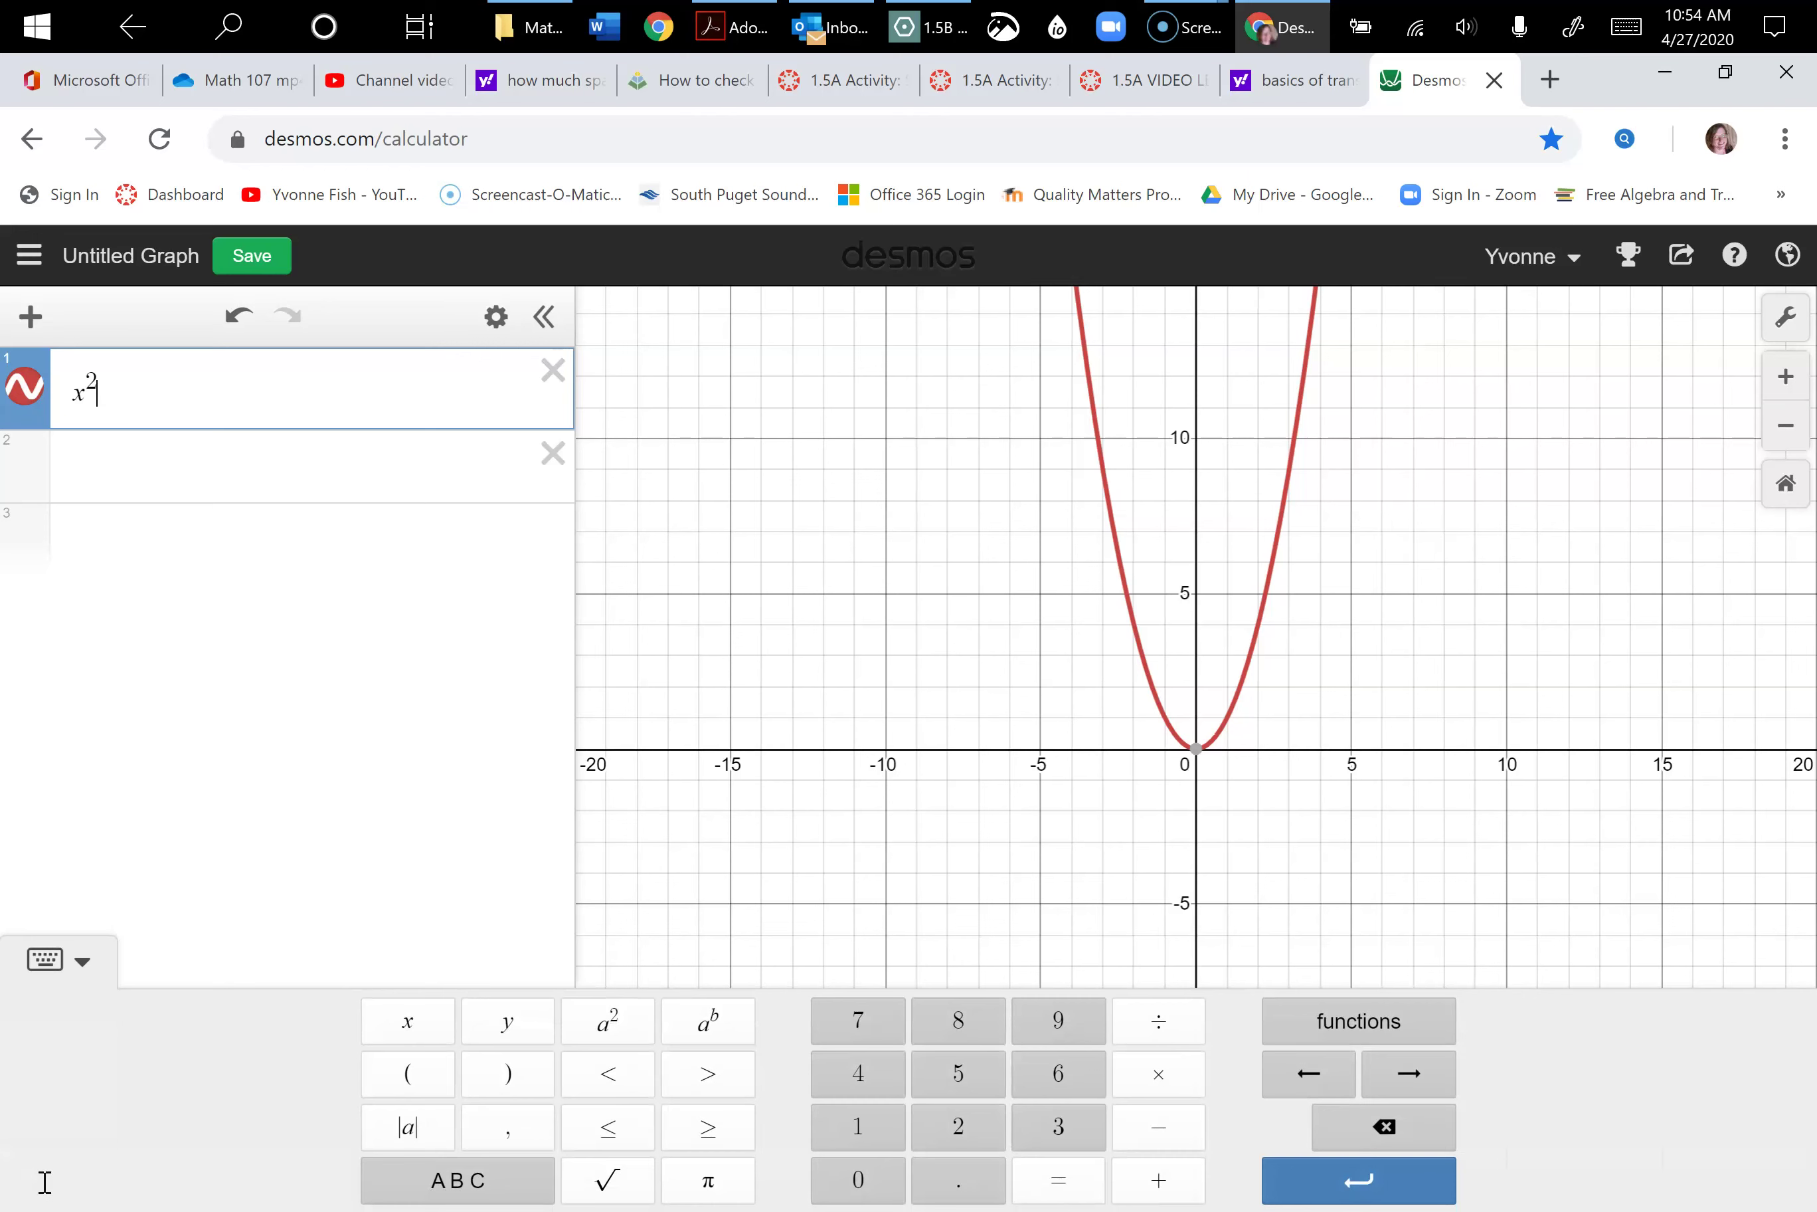
key("Return")
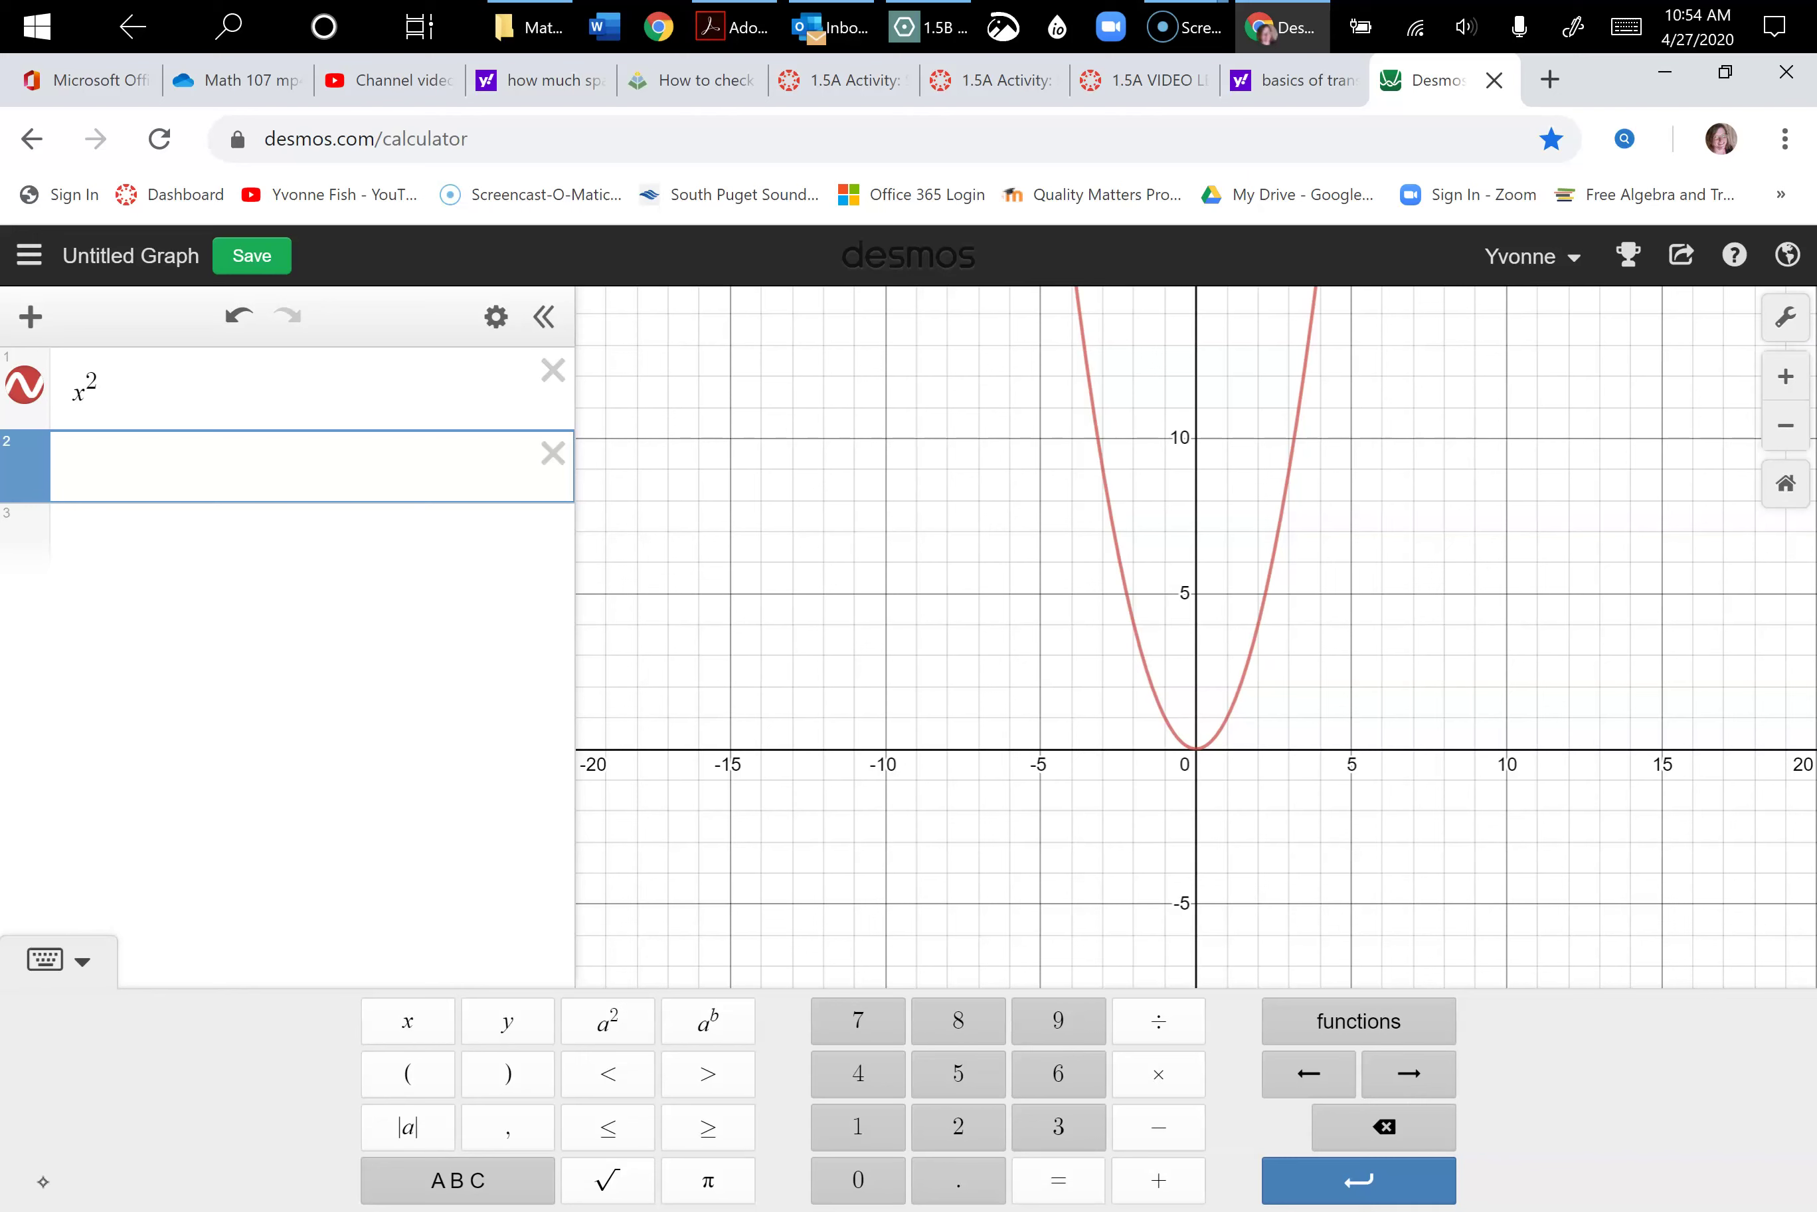
type("-")
left_click(408, 1074)
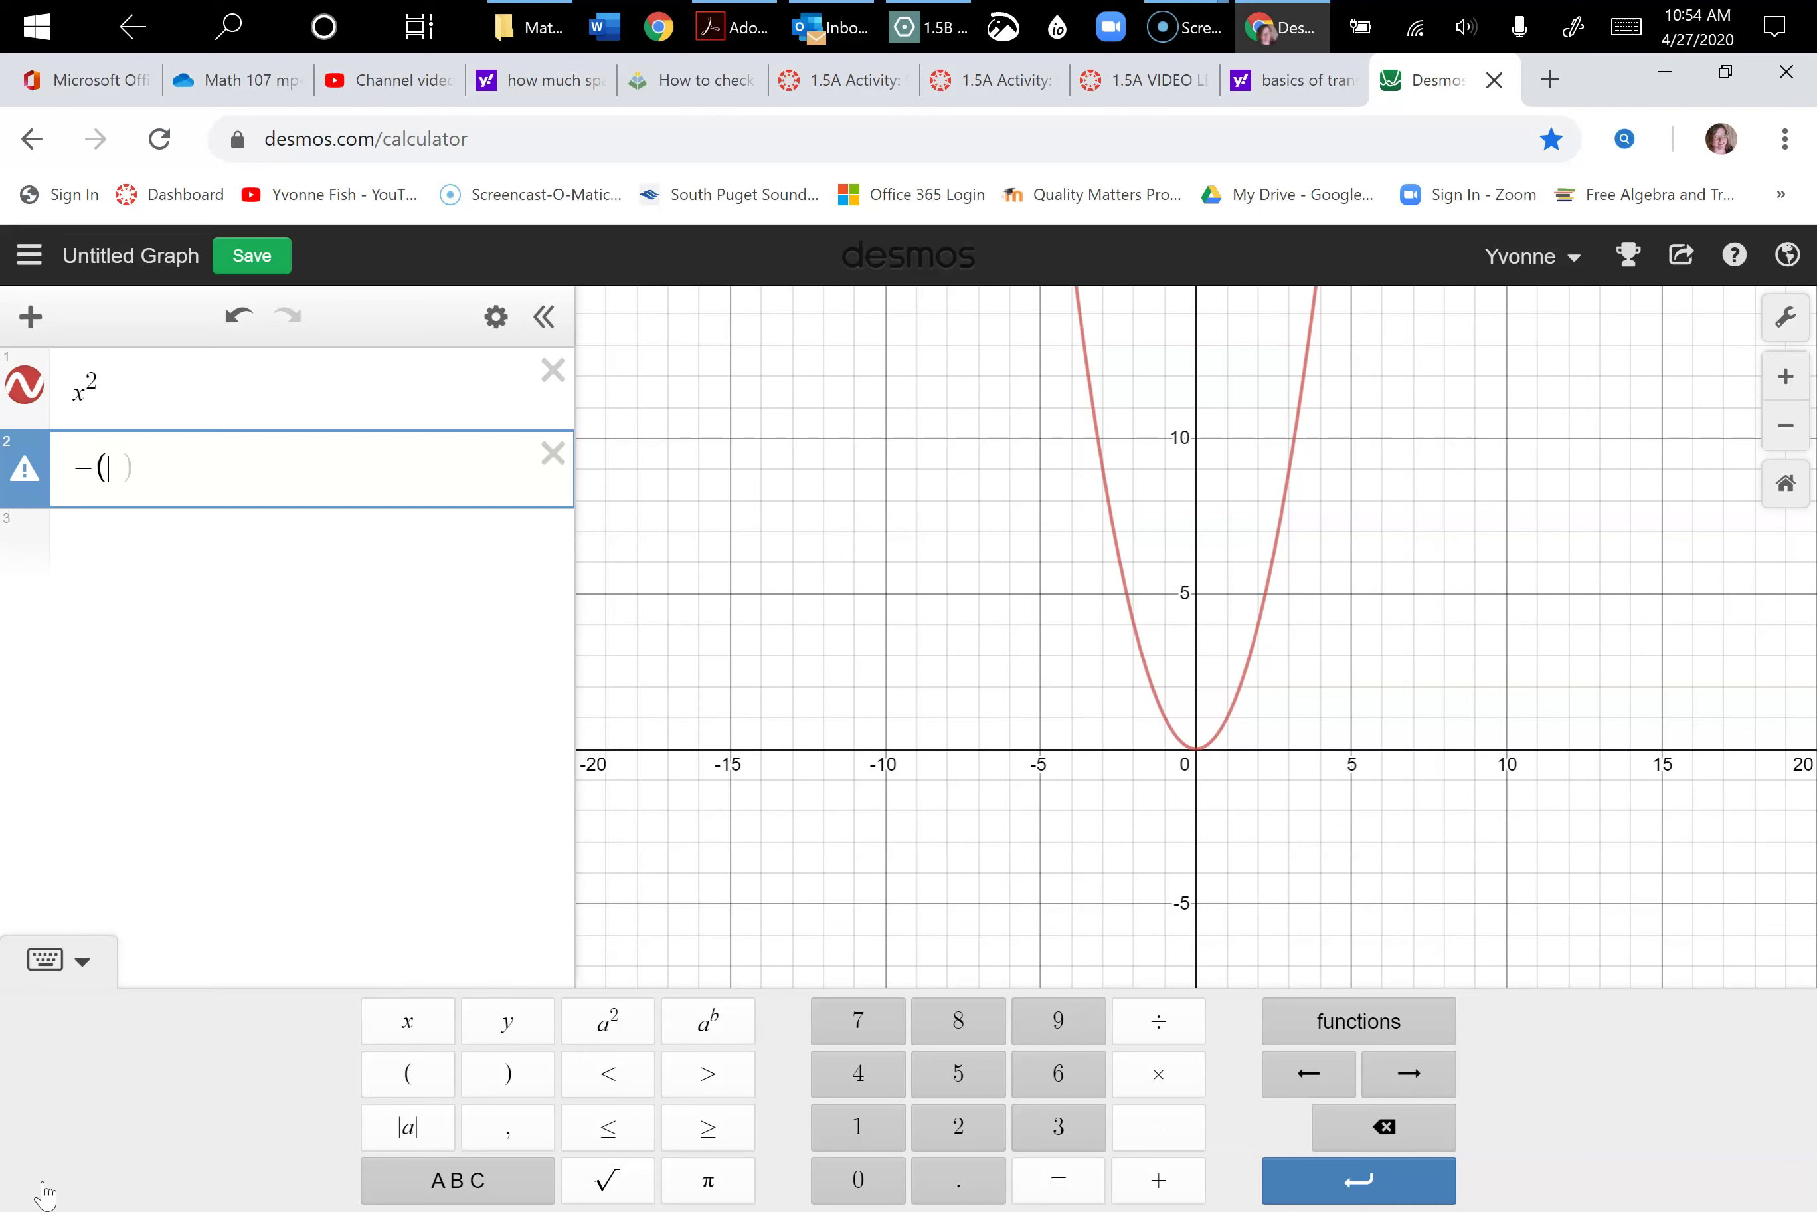
type("x^2)")
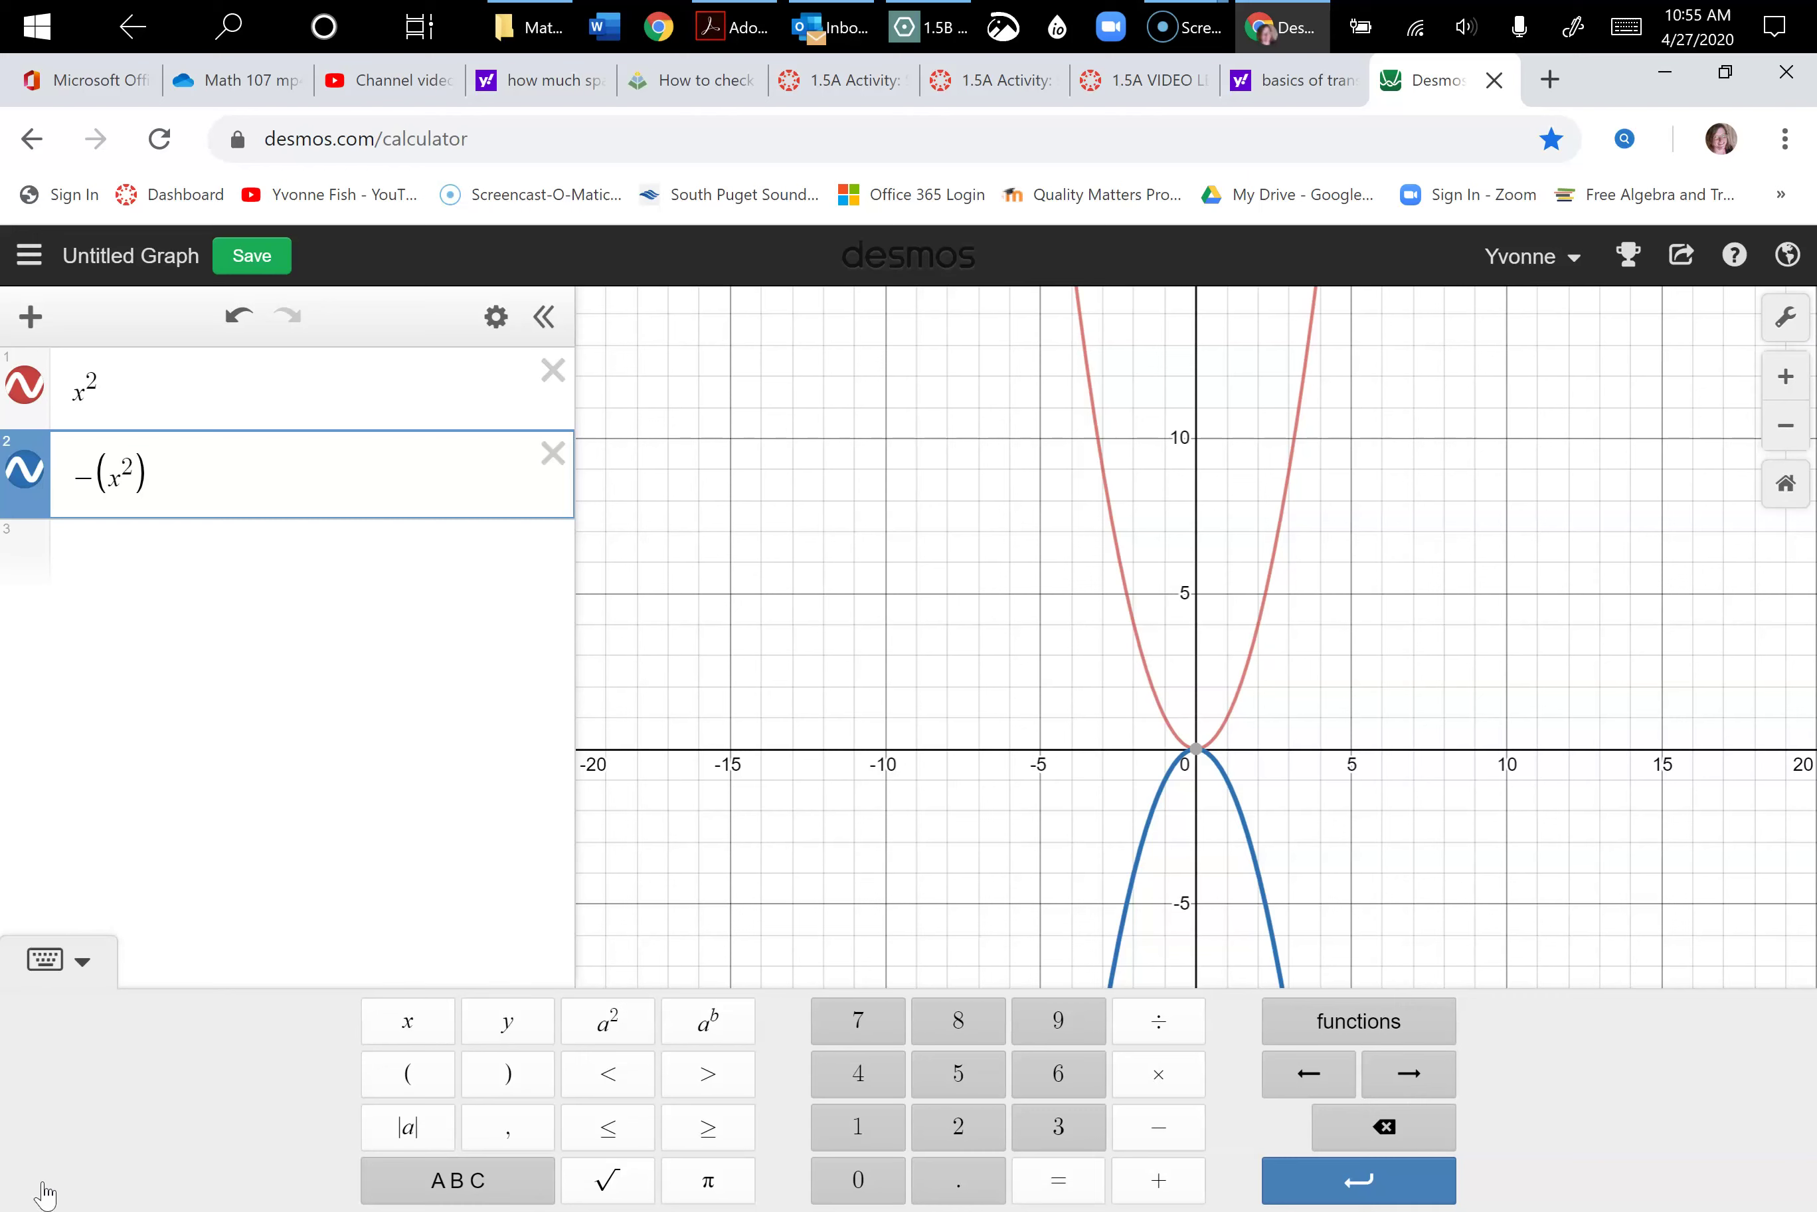
- Graph (-x)^2 as the third expression and trace a point on its curve
key("Return")
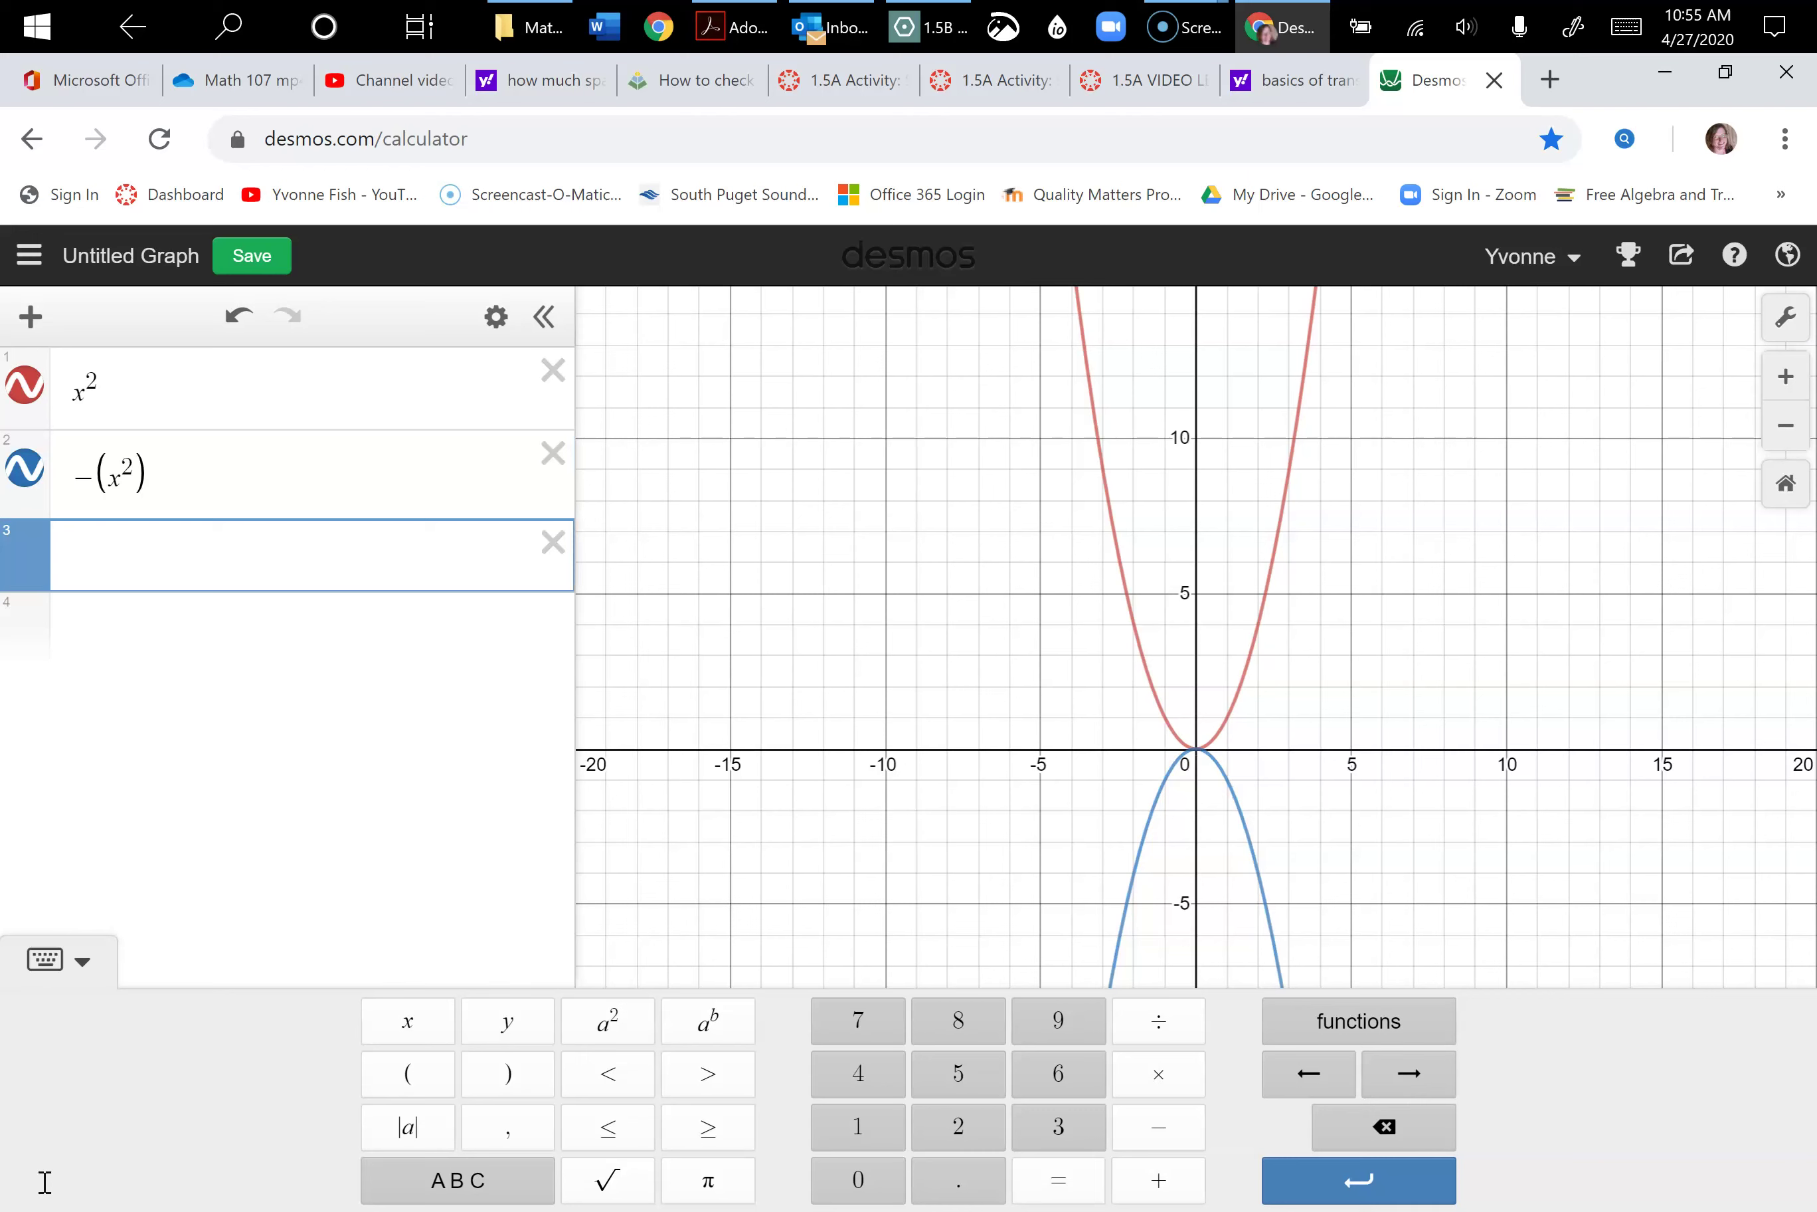
type("(")
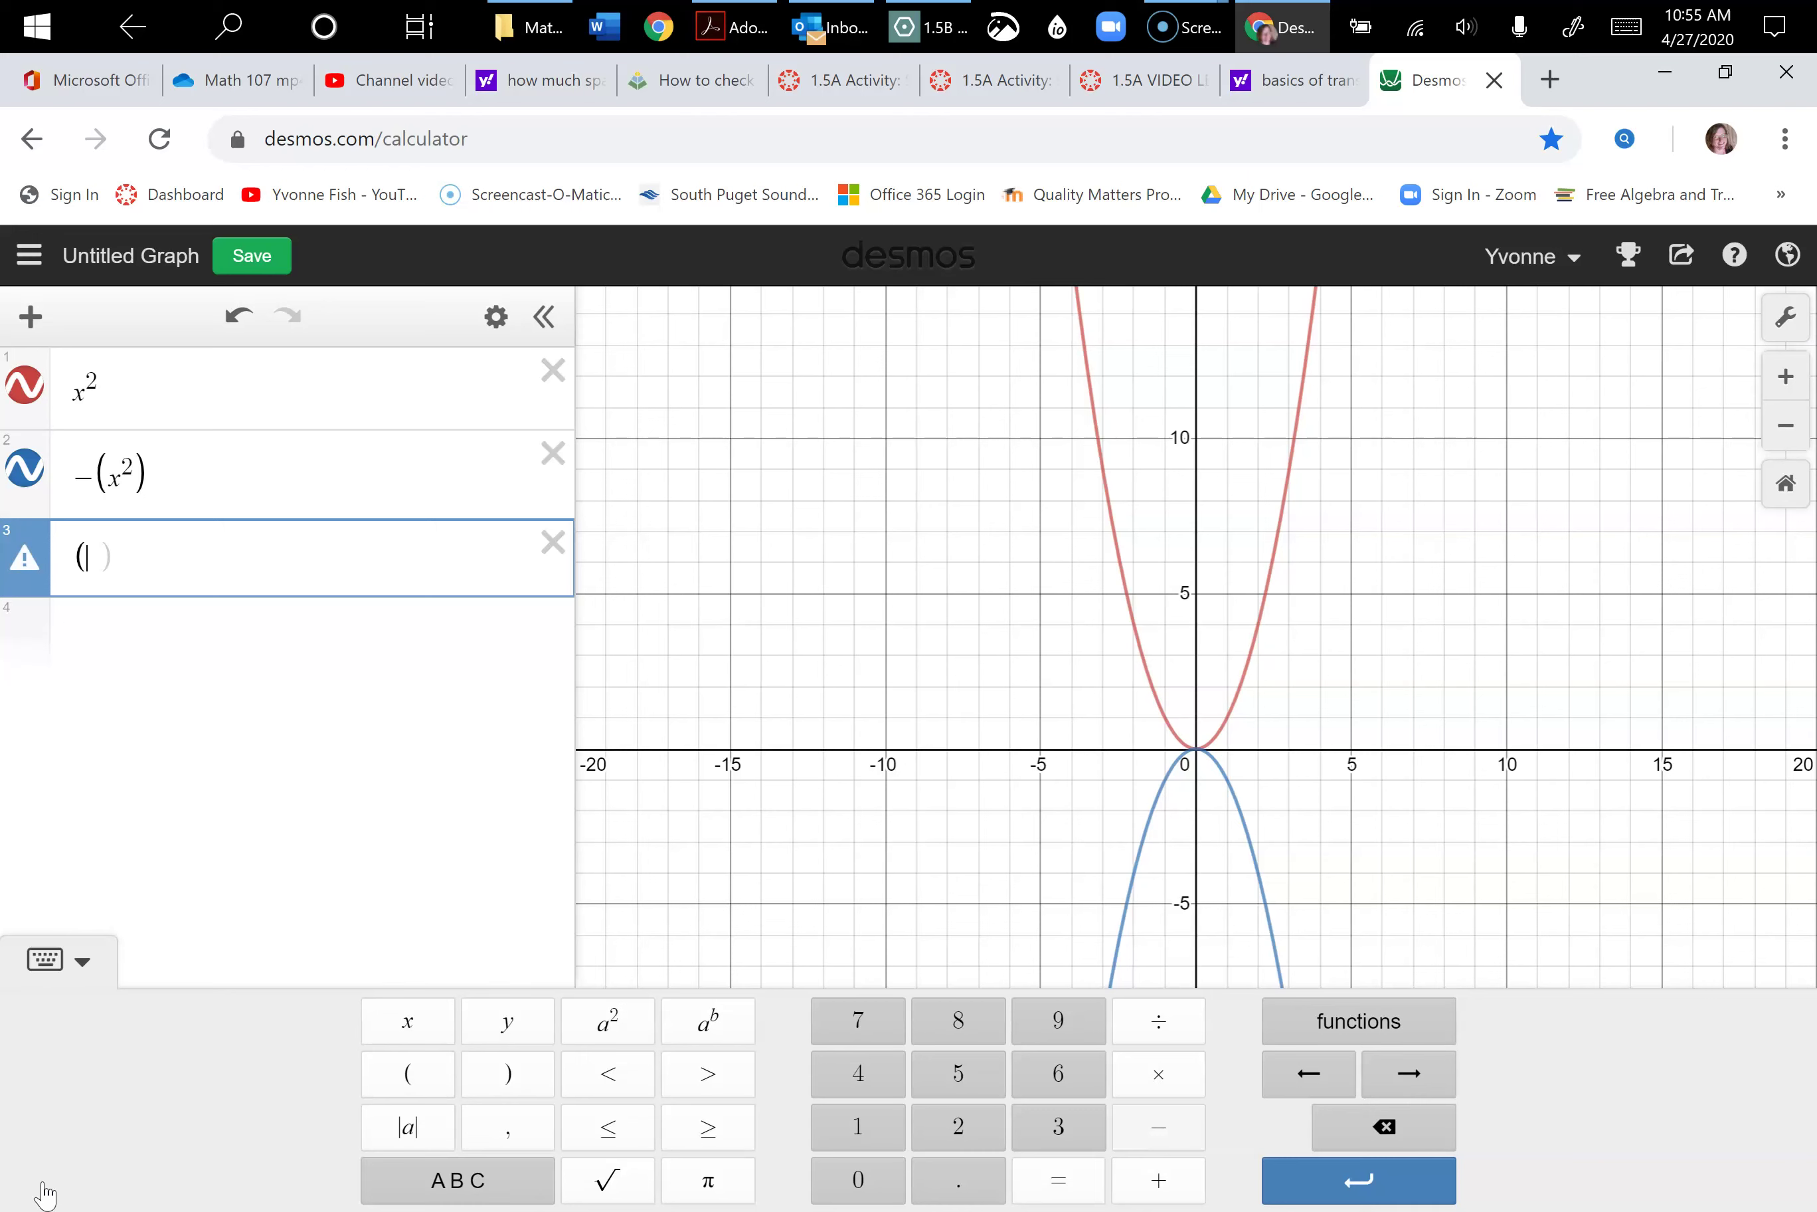
type("-x^2)")
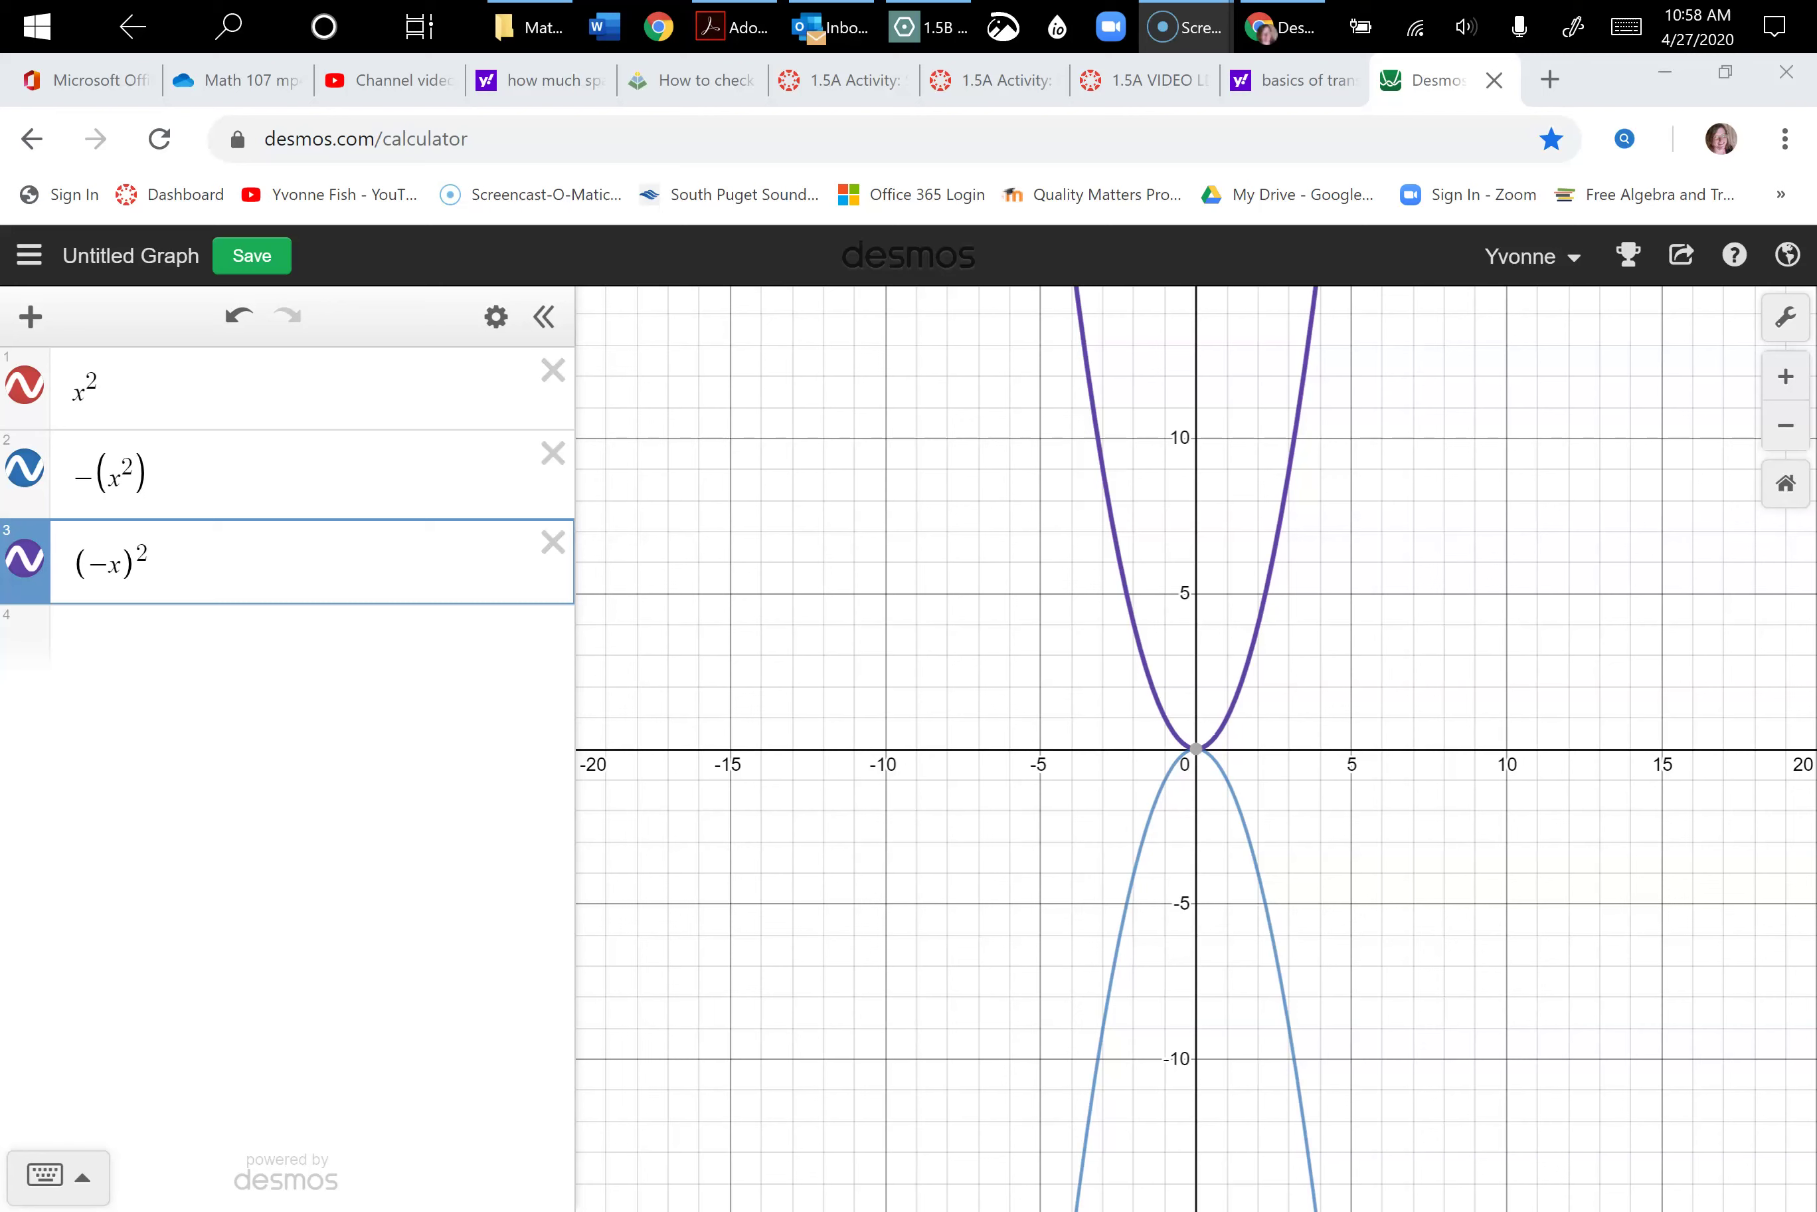
left_click(1147, 673)
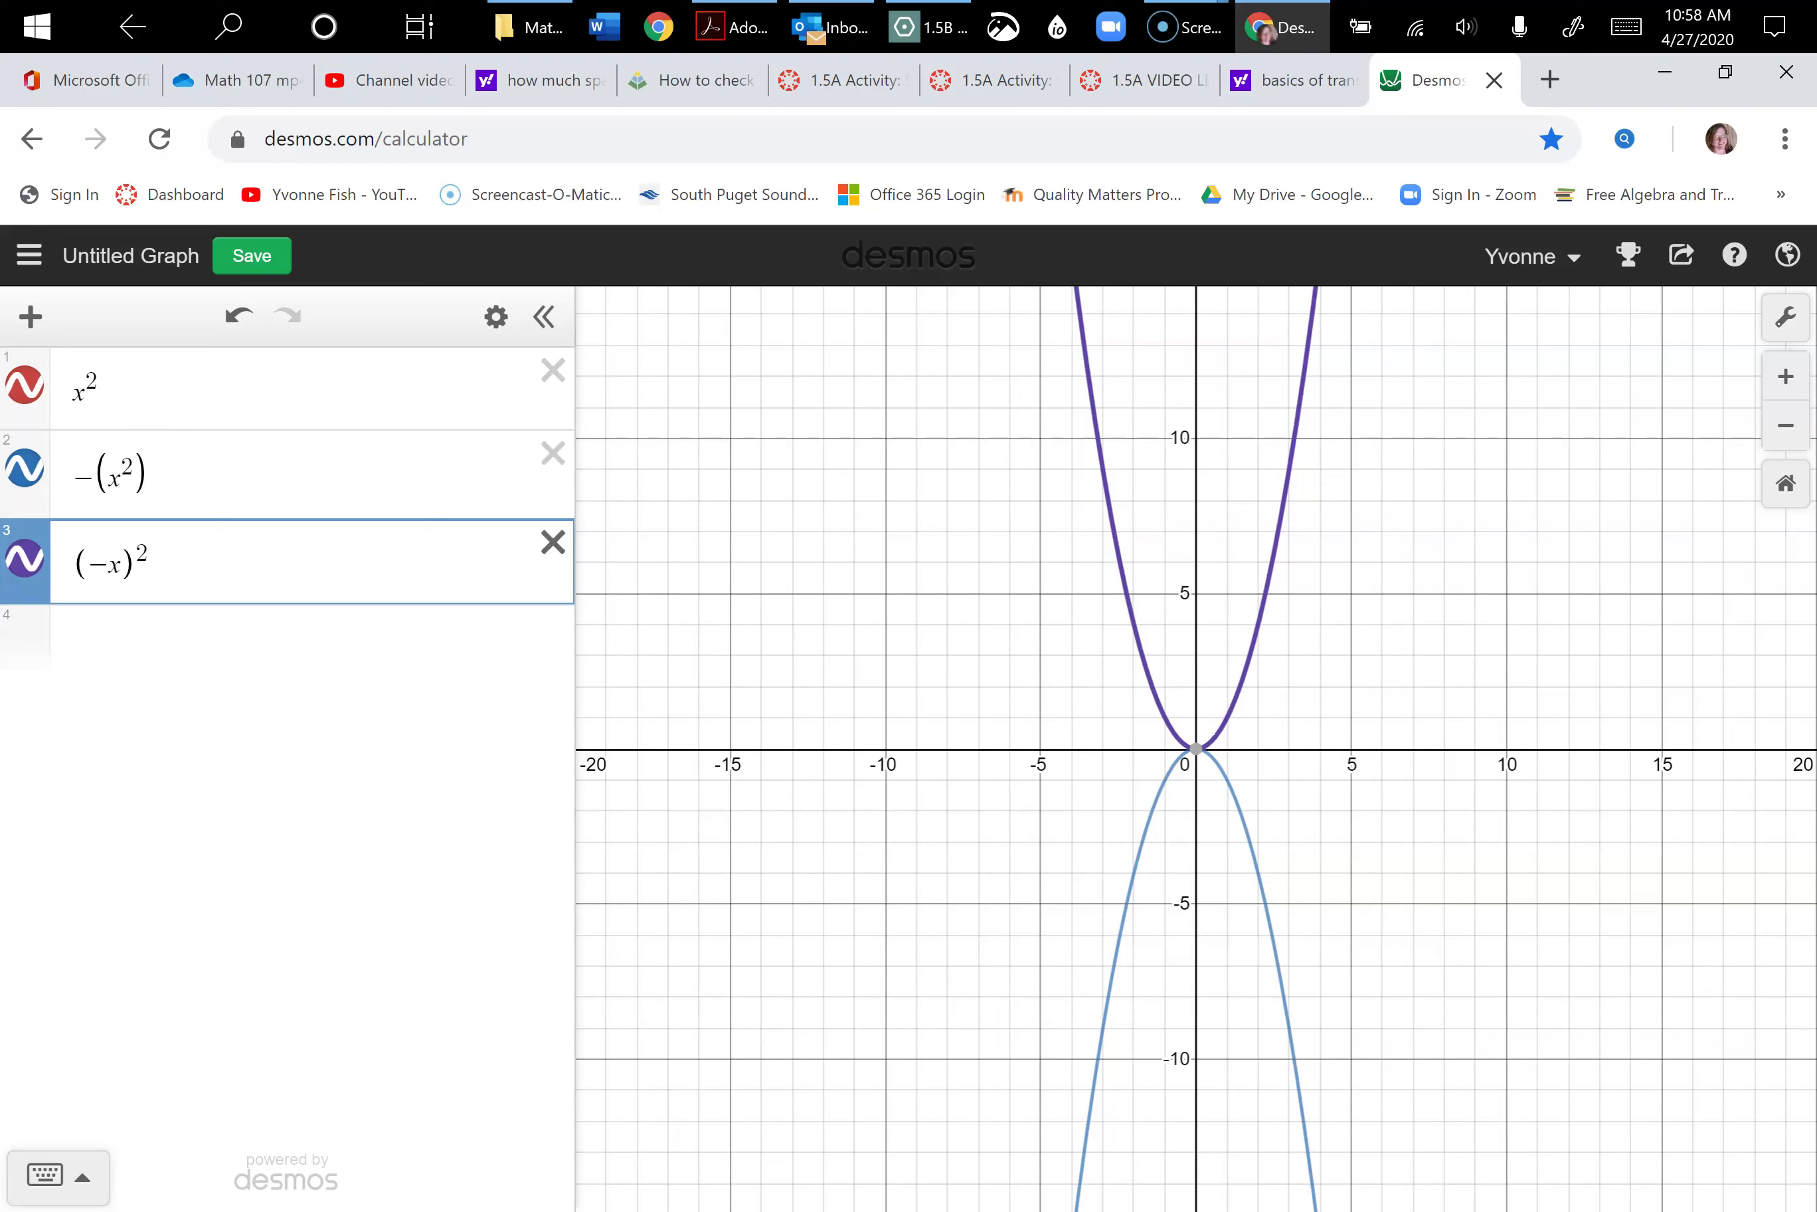
- Delete the (-x)^2 and -(x^2) expressions, keeping only x^2
left_click(553, 542)
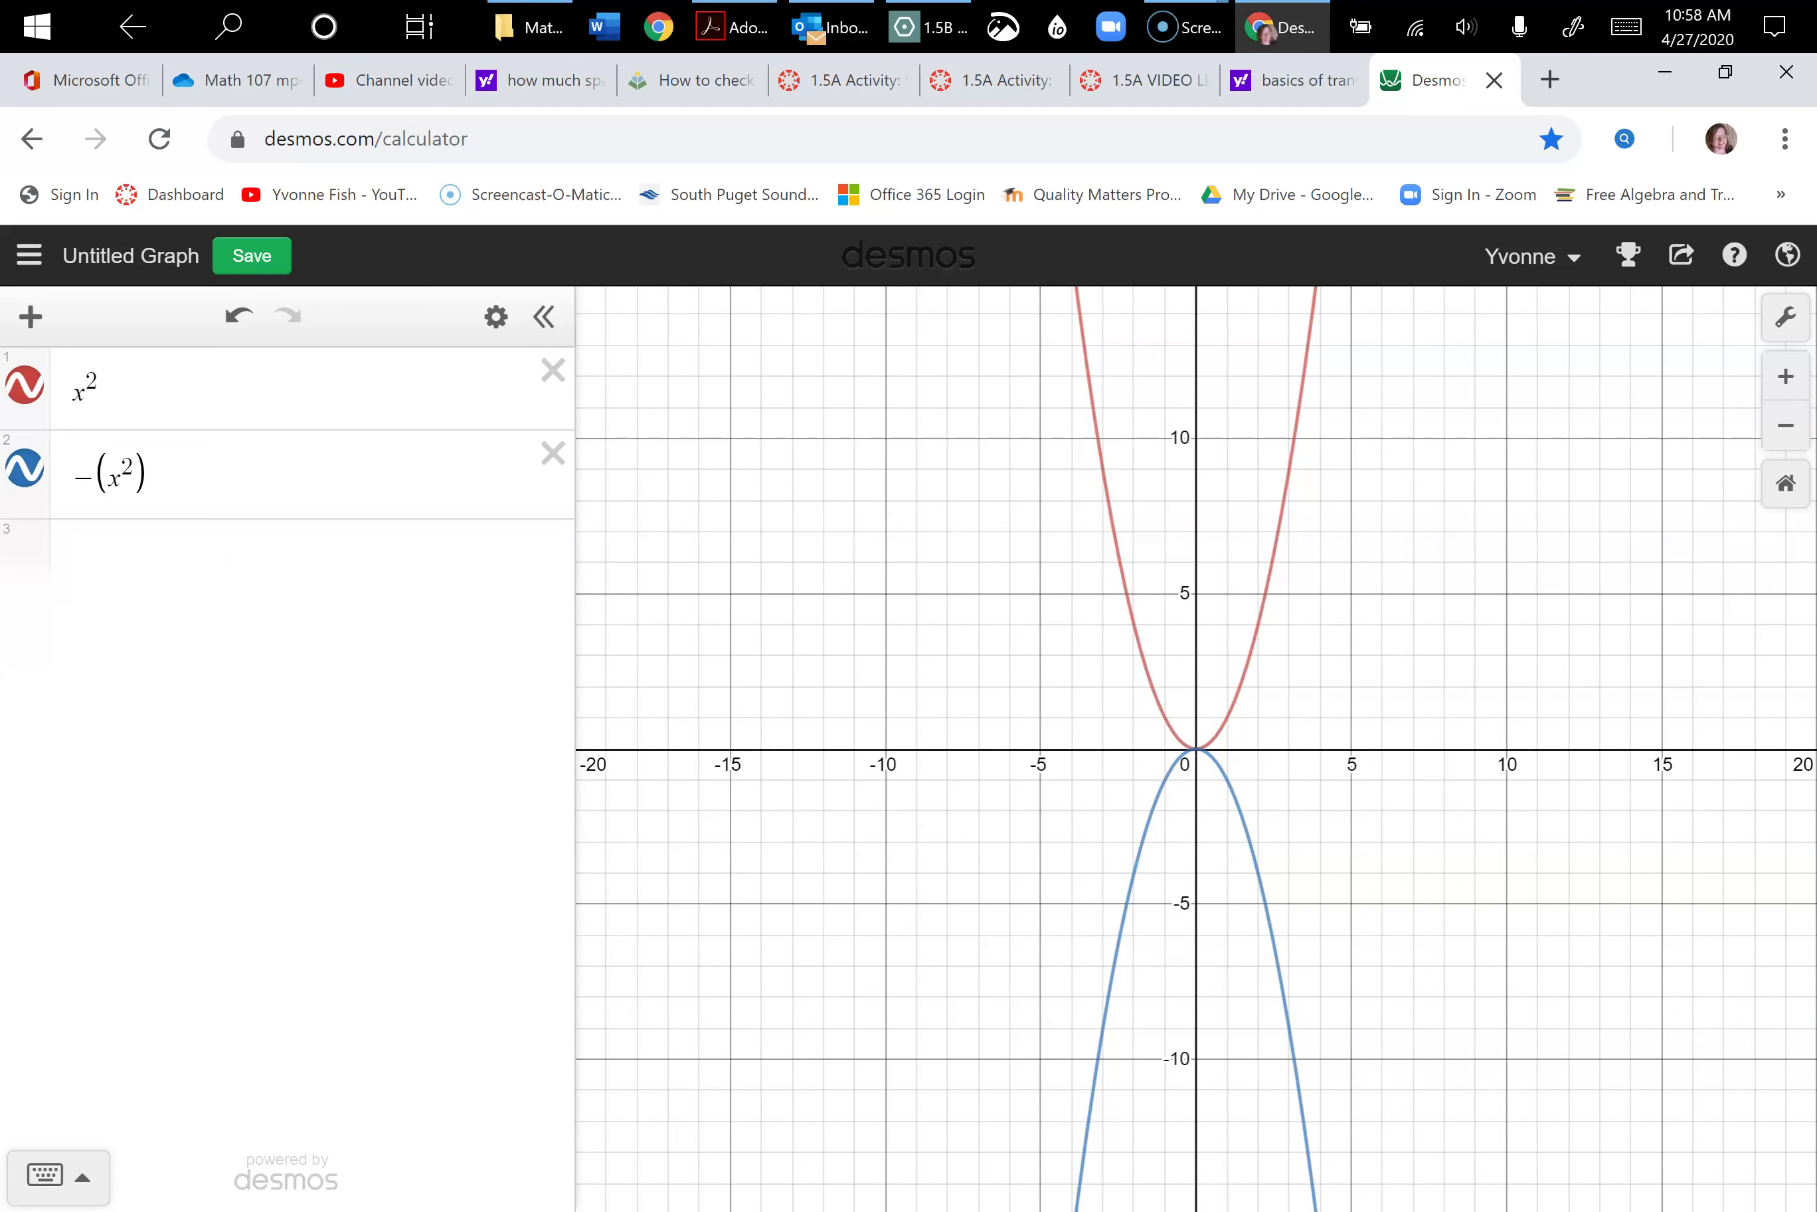
left_click(552, 453)
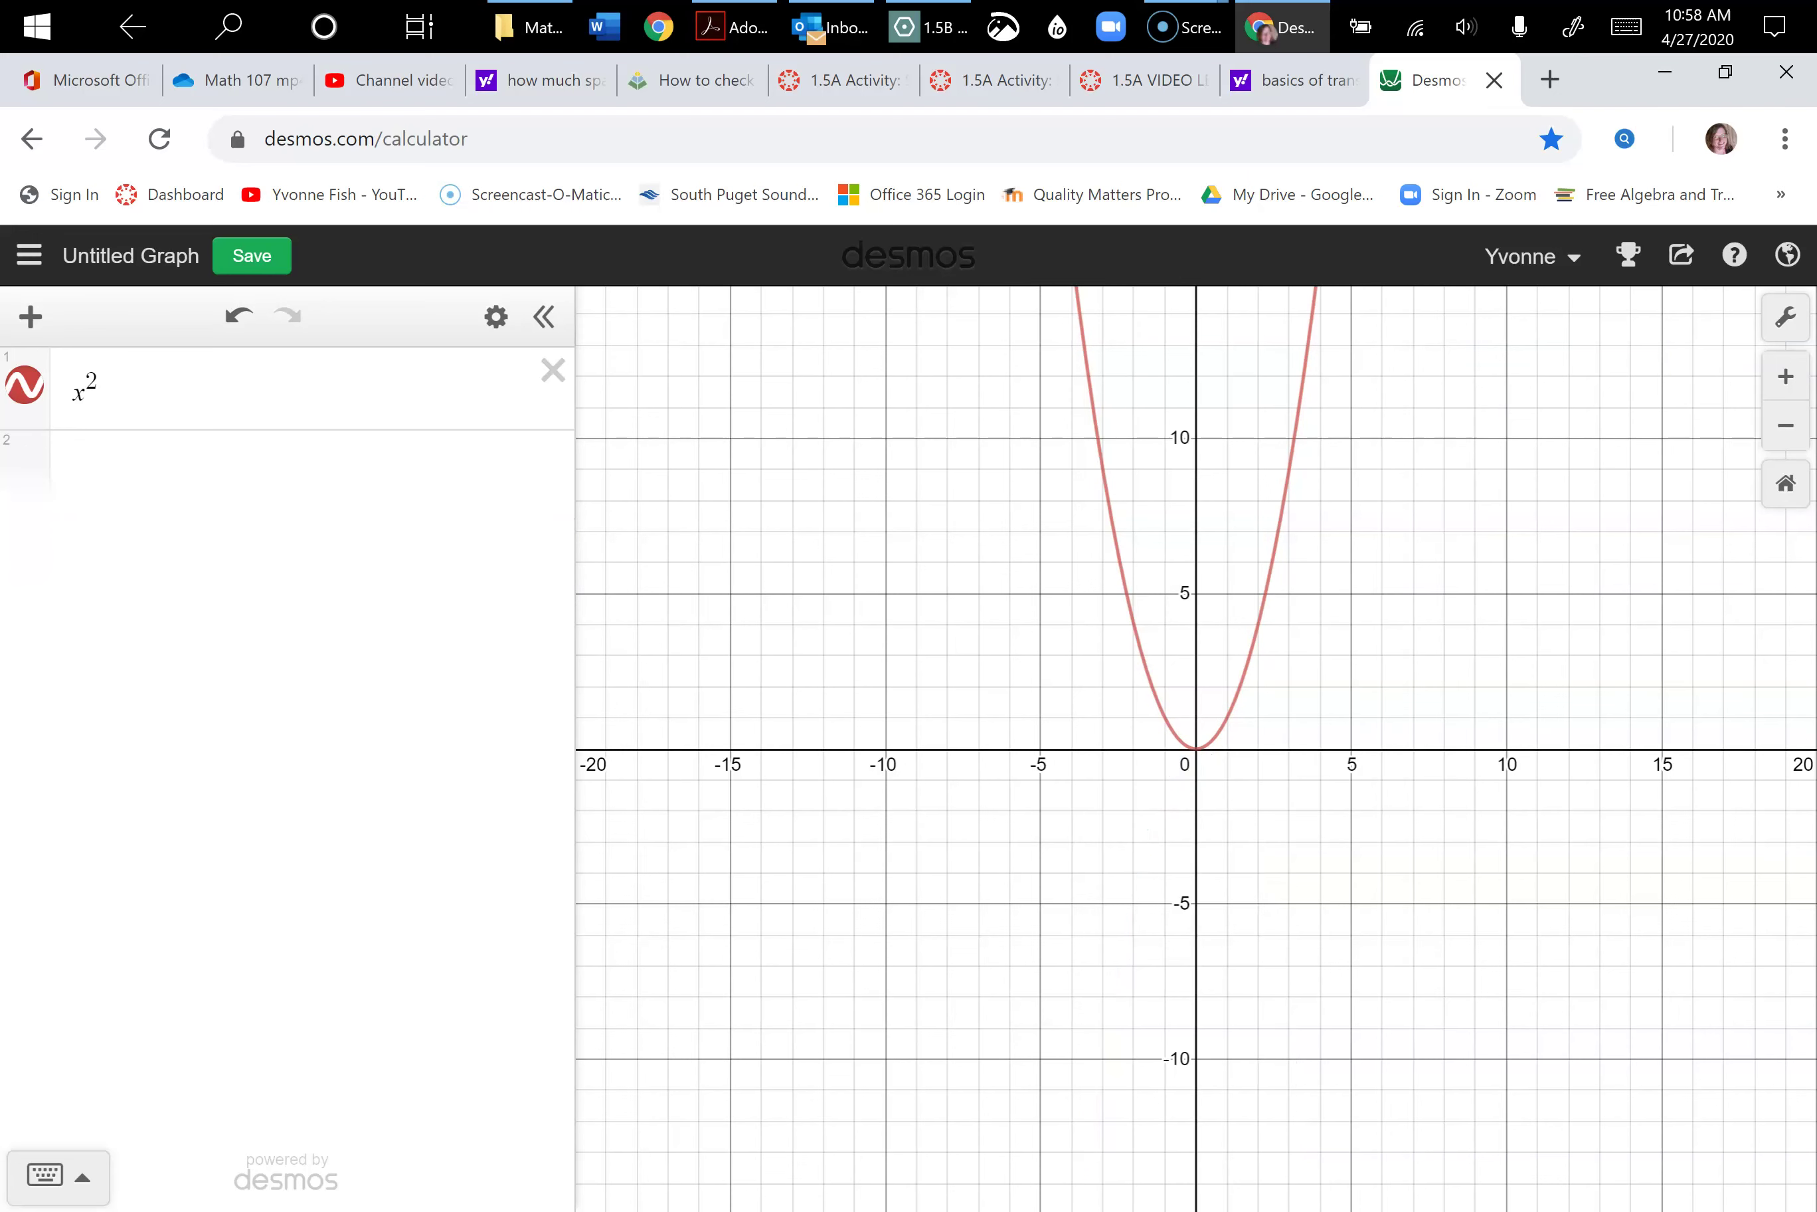
key("alt+p")
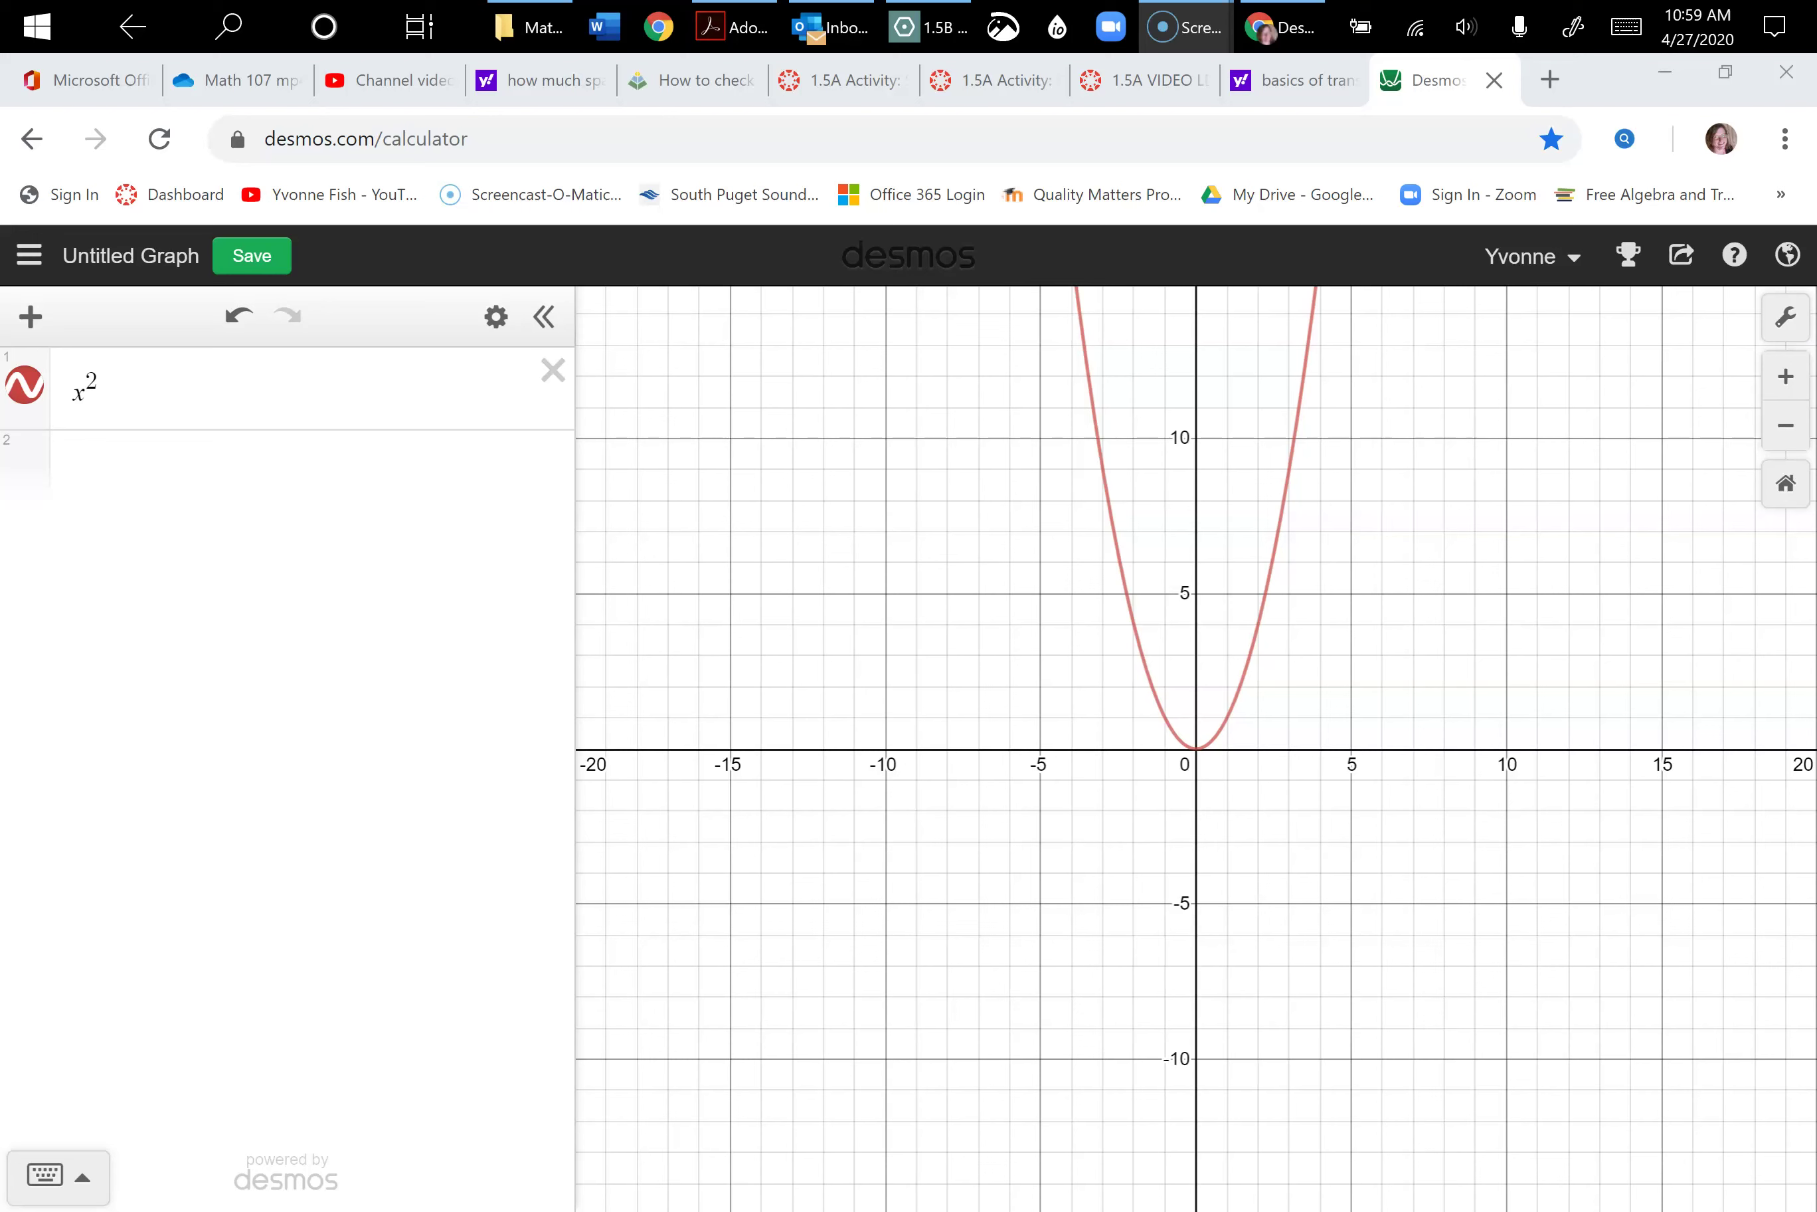
- Graph the vertical stretch 3(x^2) as the second expression
left_click(95, 1155)
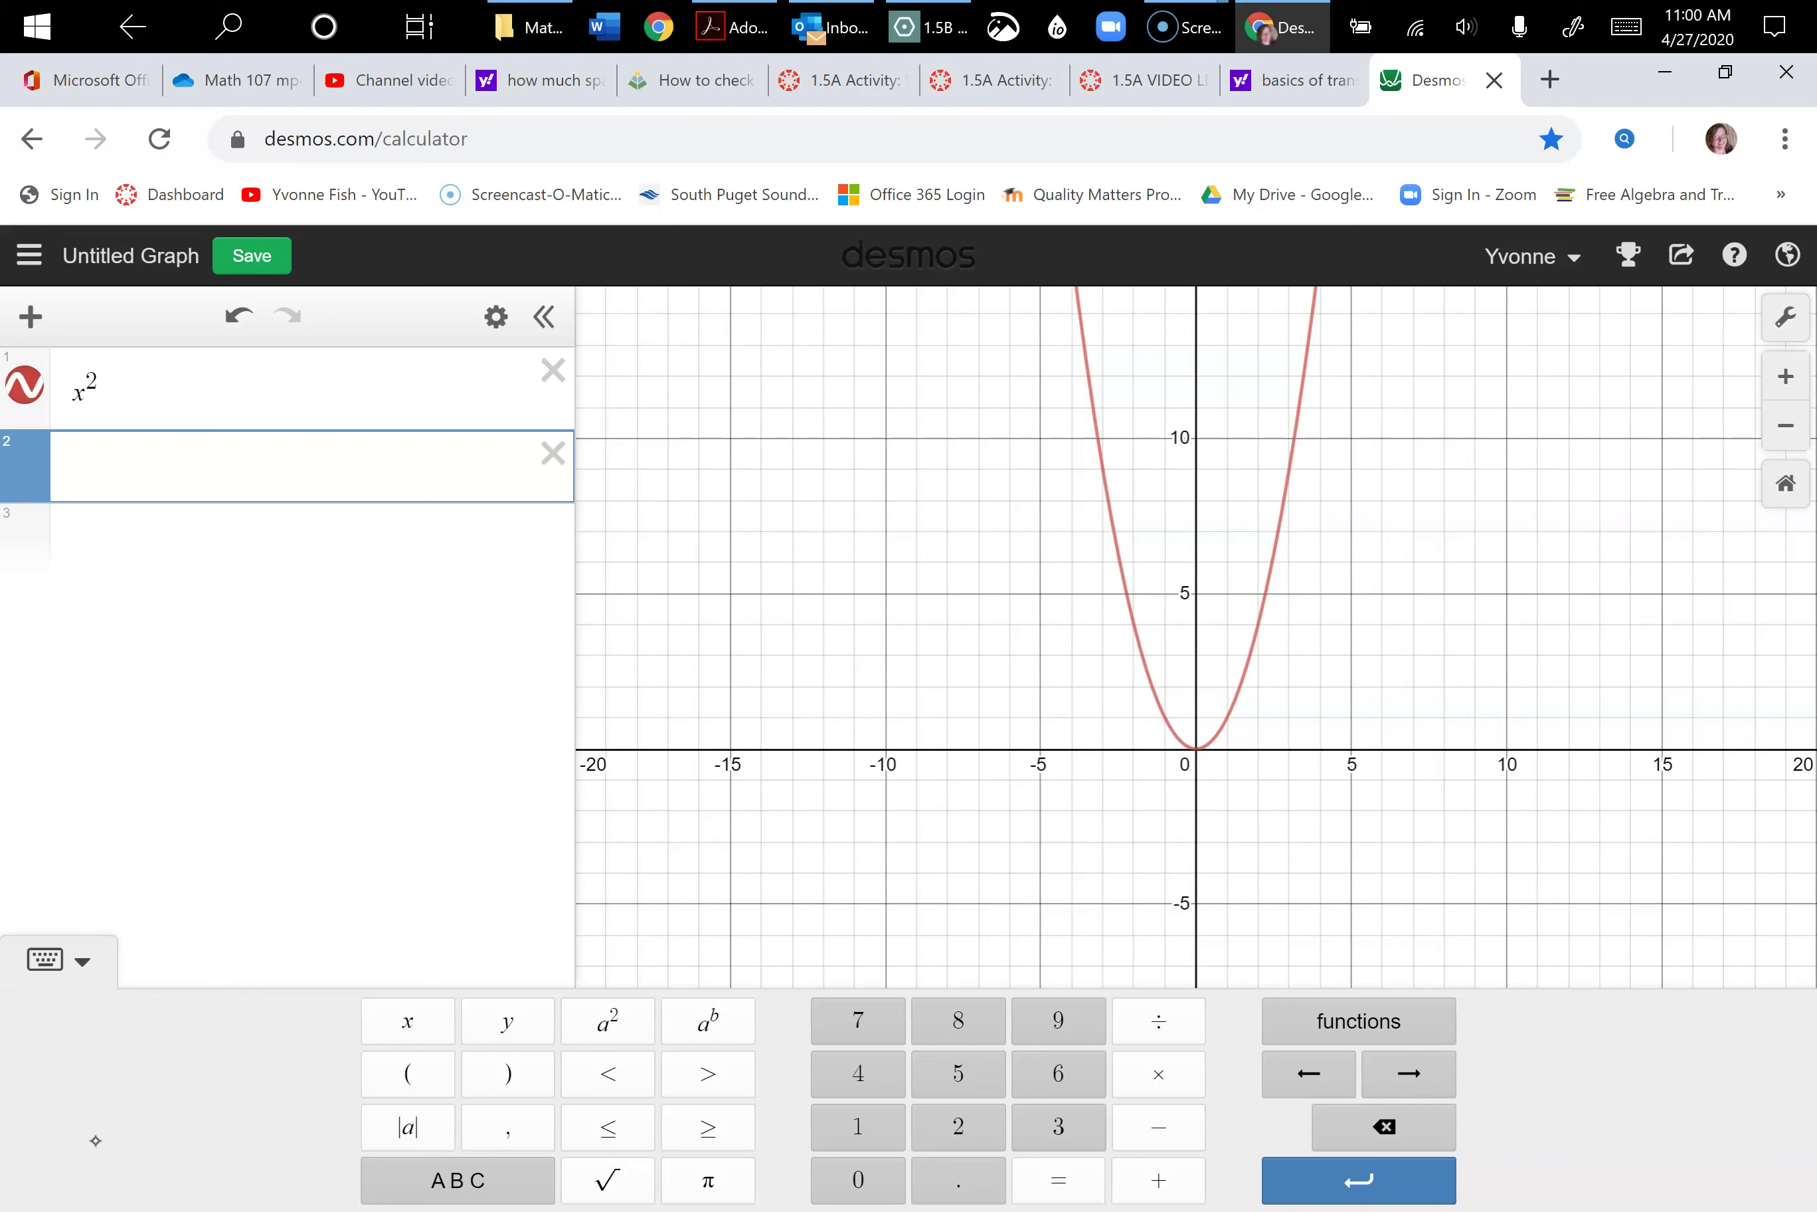
type("3")
type("x")
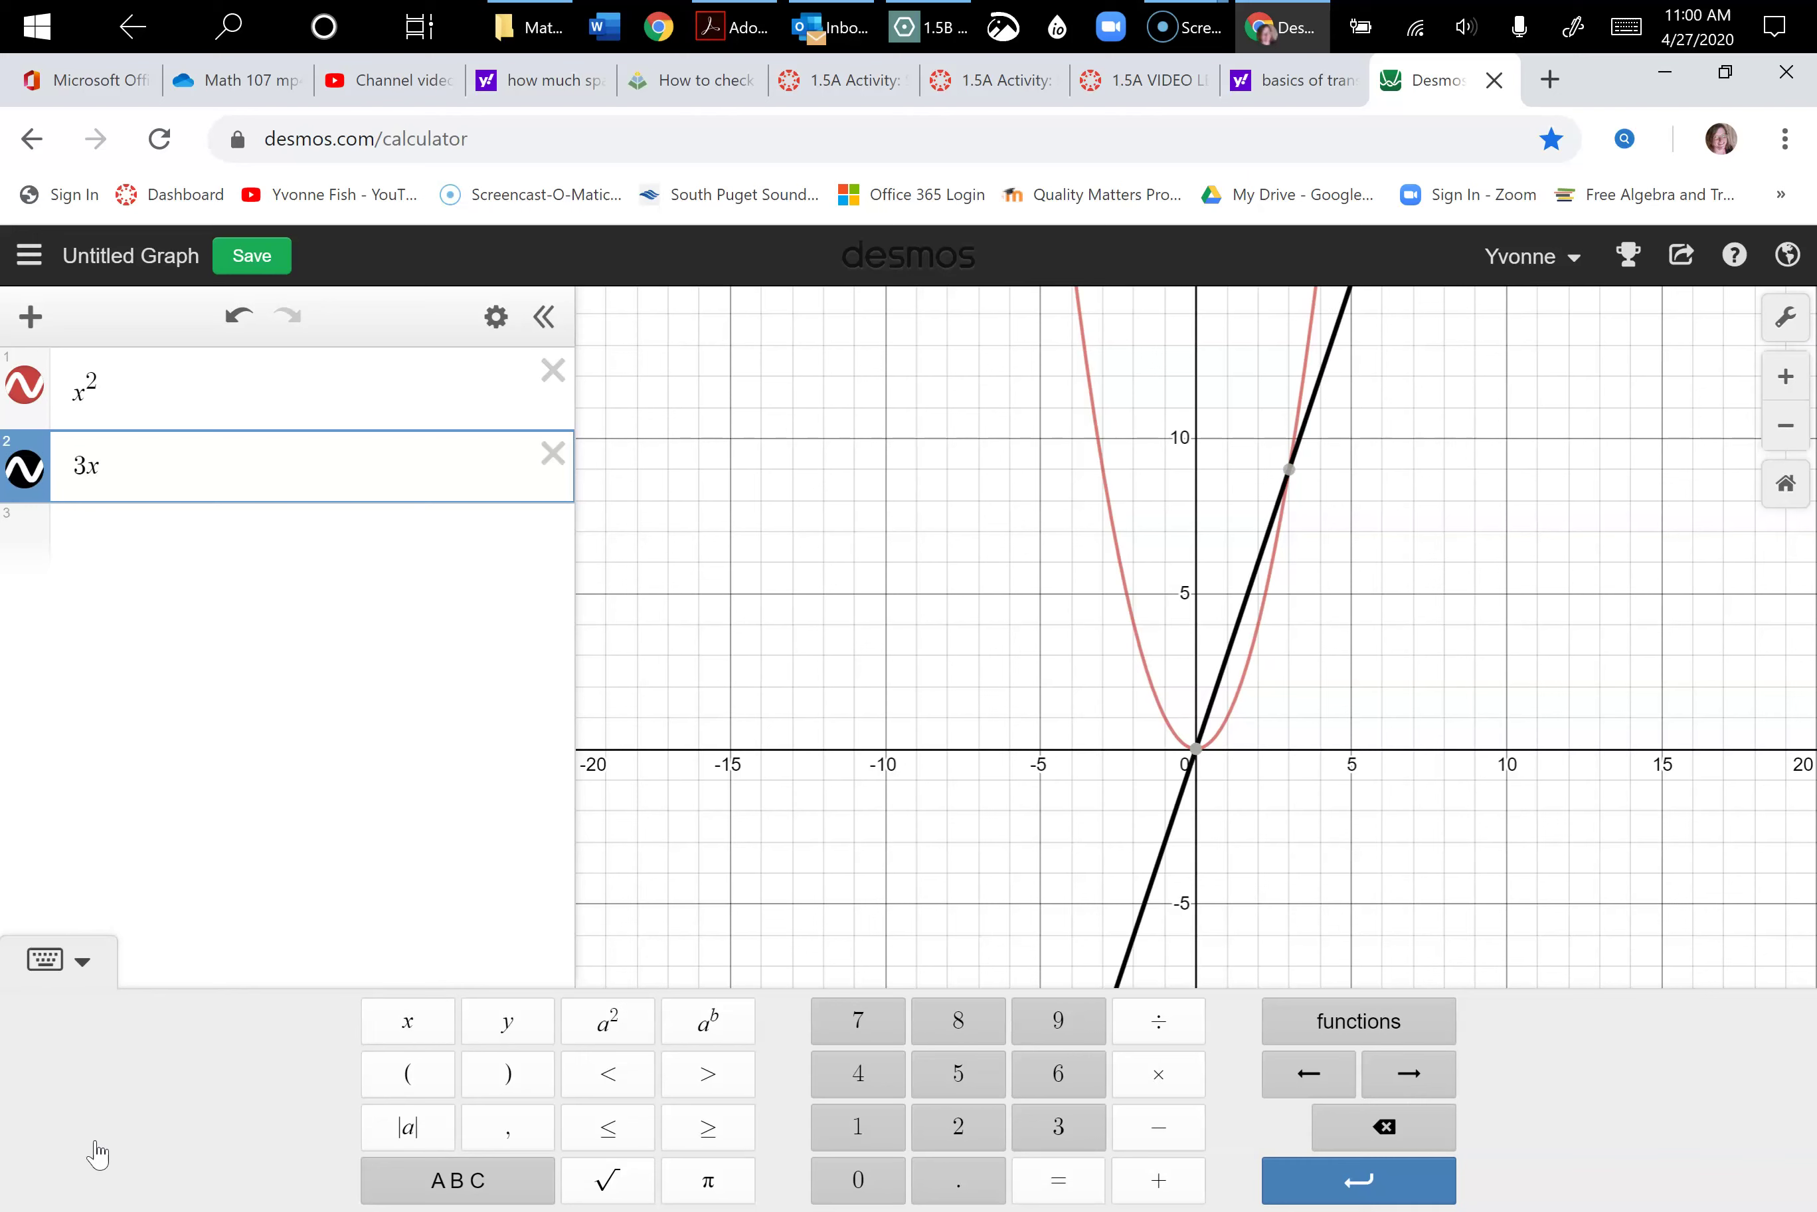
key("Left")
type("(")
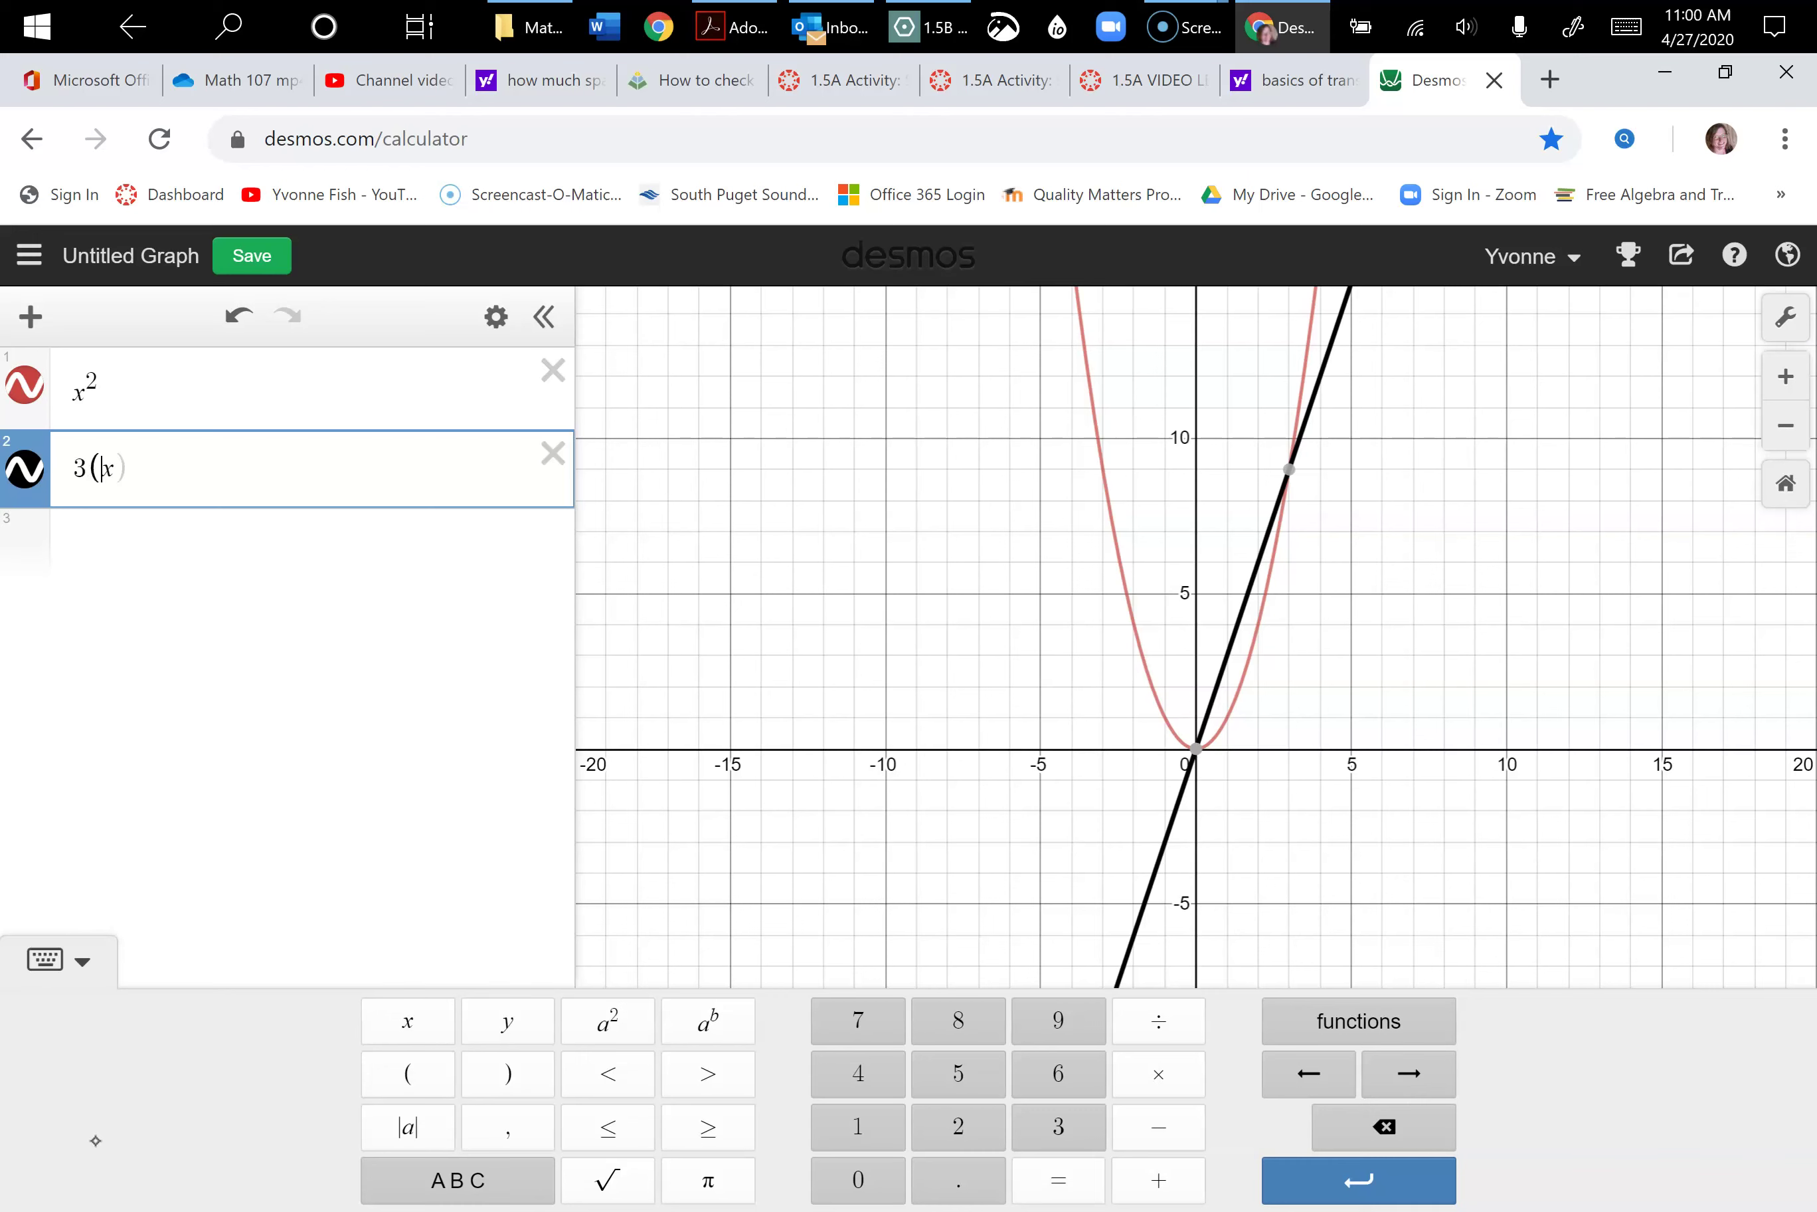
key("Right")
type("^2")
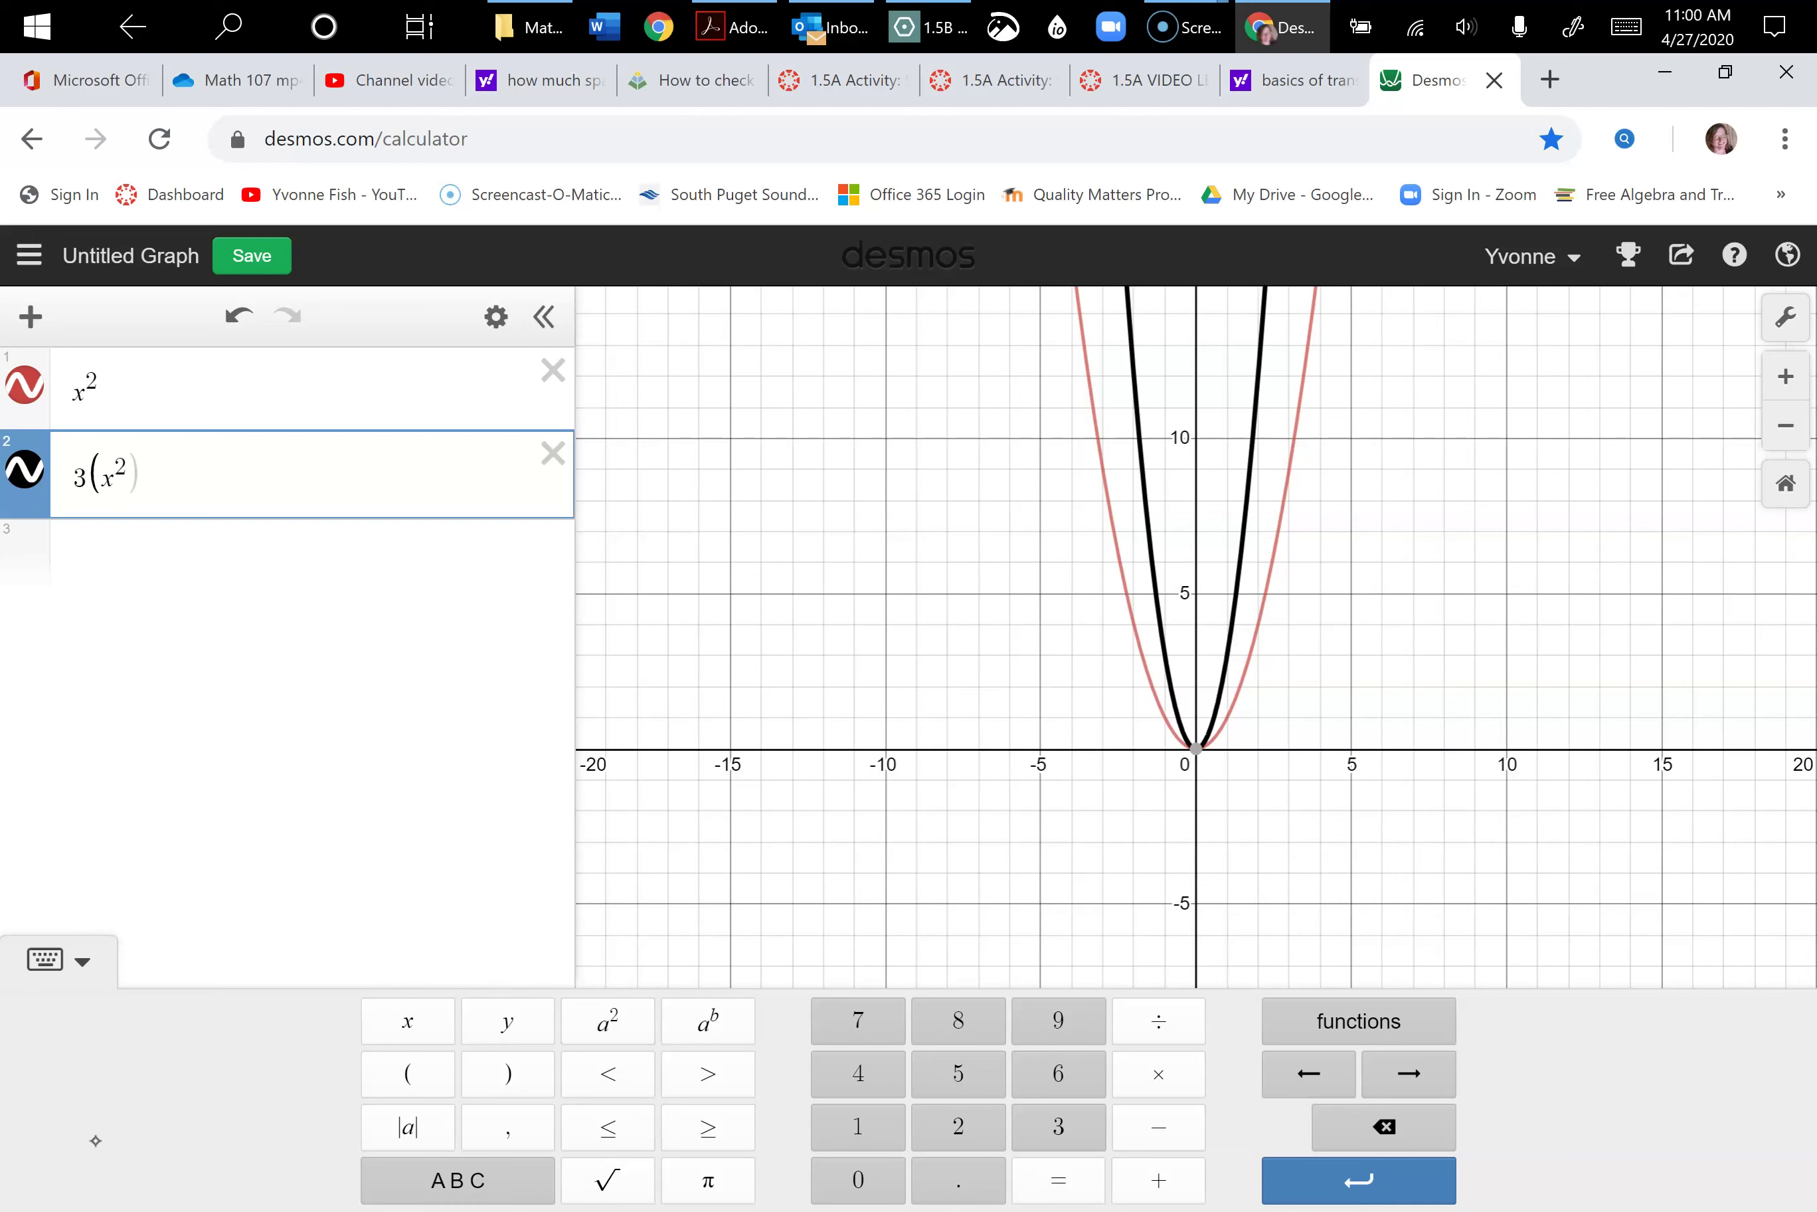
key("Right")
key("Right")
- Graph 1/3(x^2) as the third expression and (3x)^2 as the fourth
key("Return")
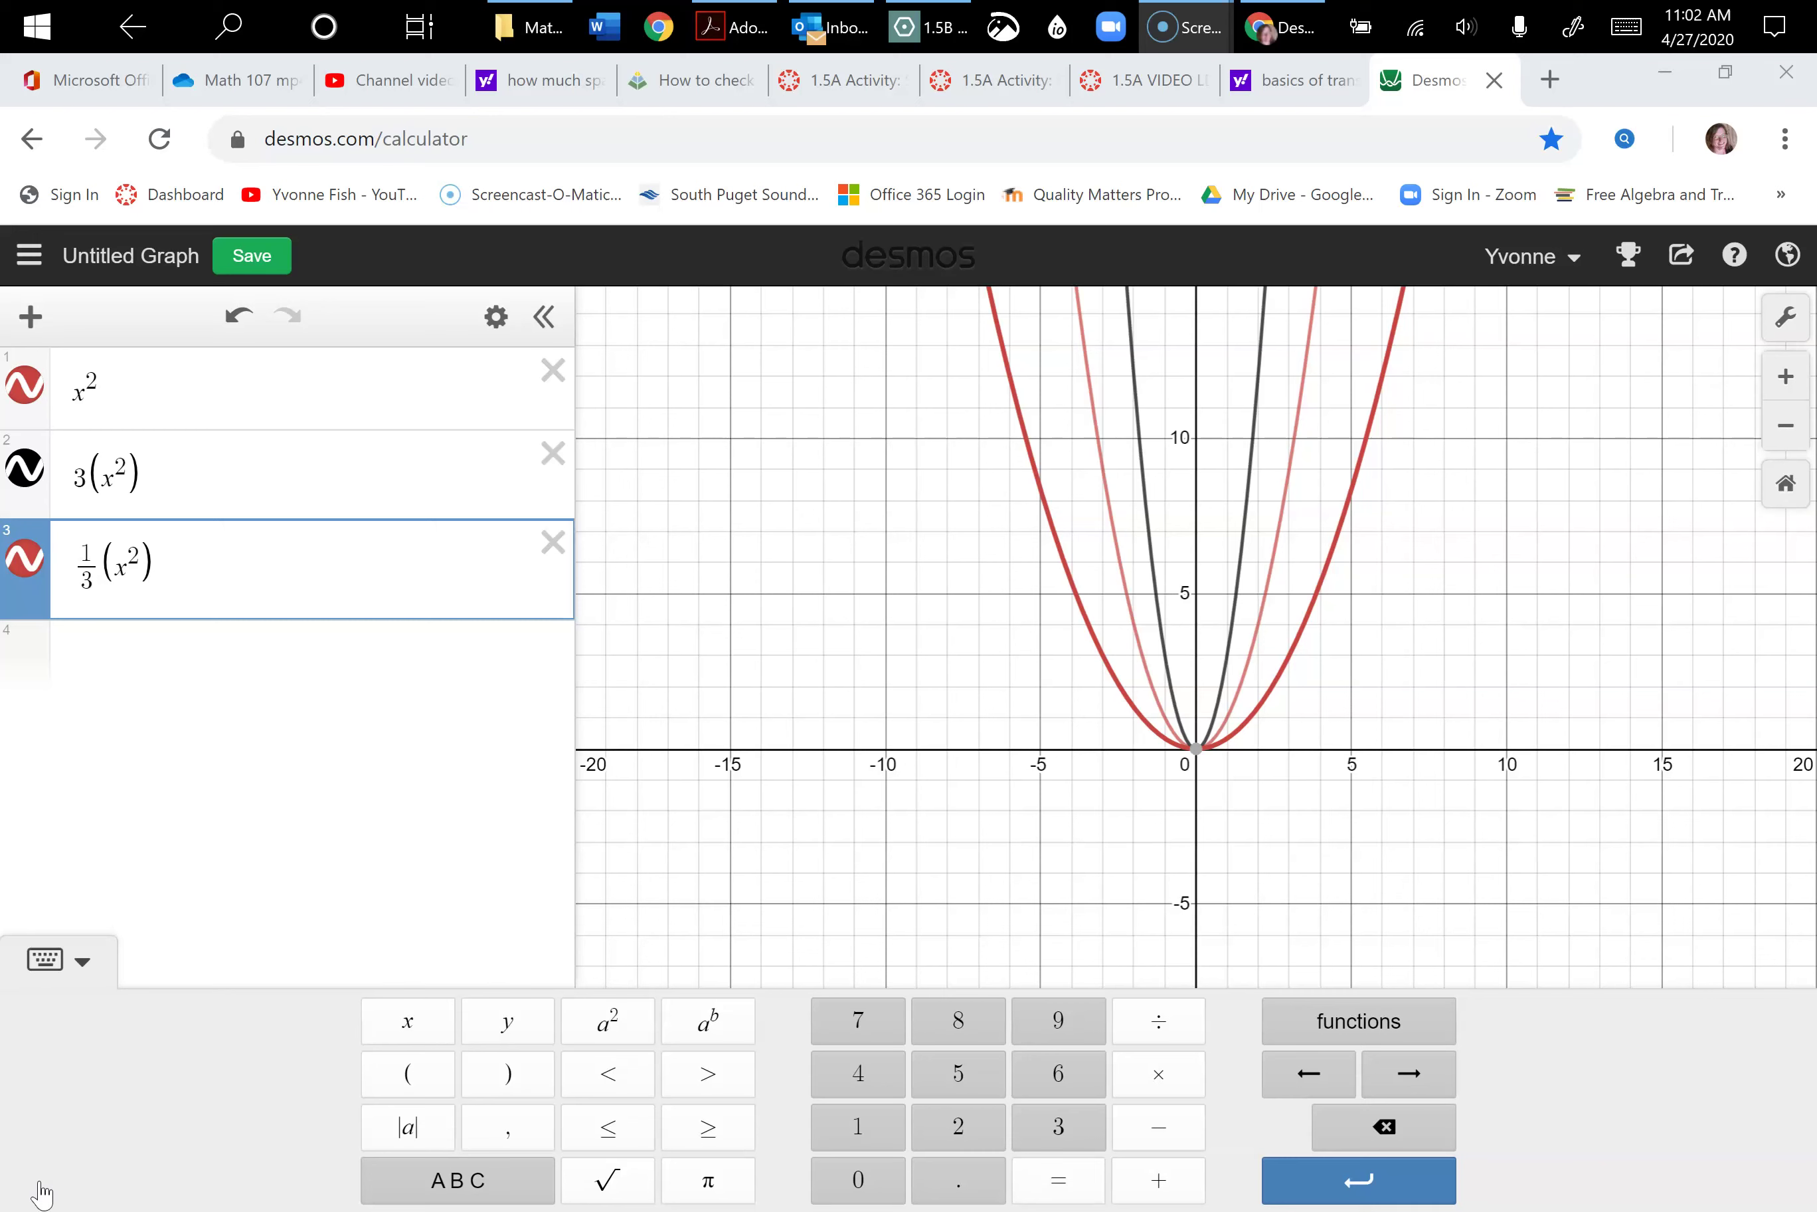
left_click(40, 1193)
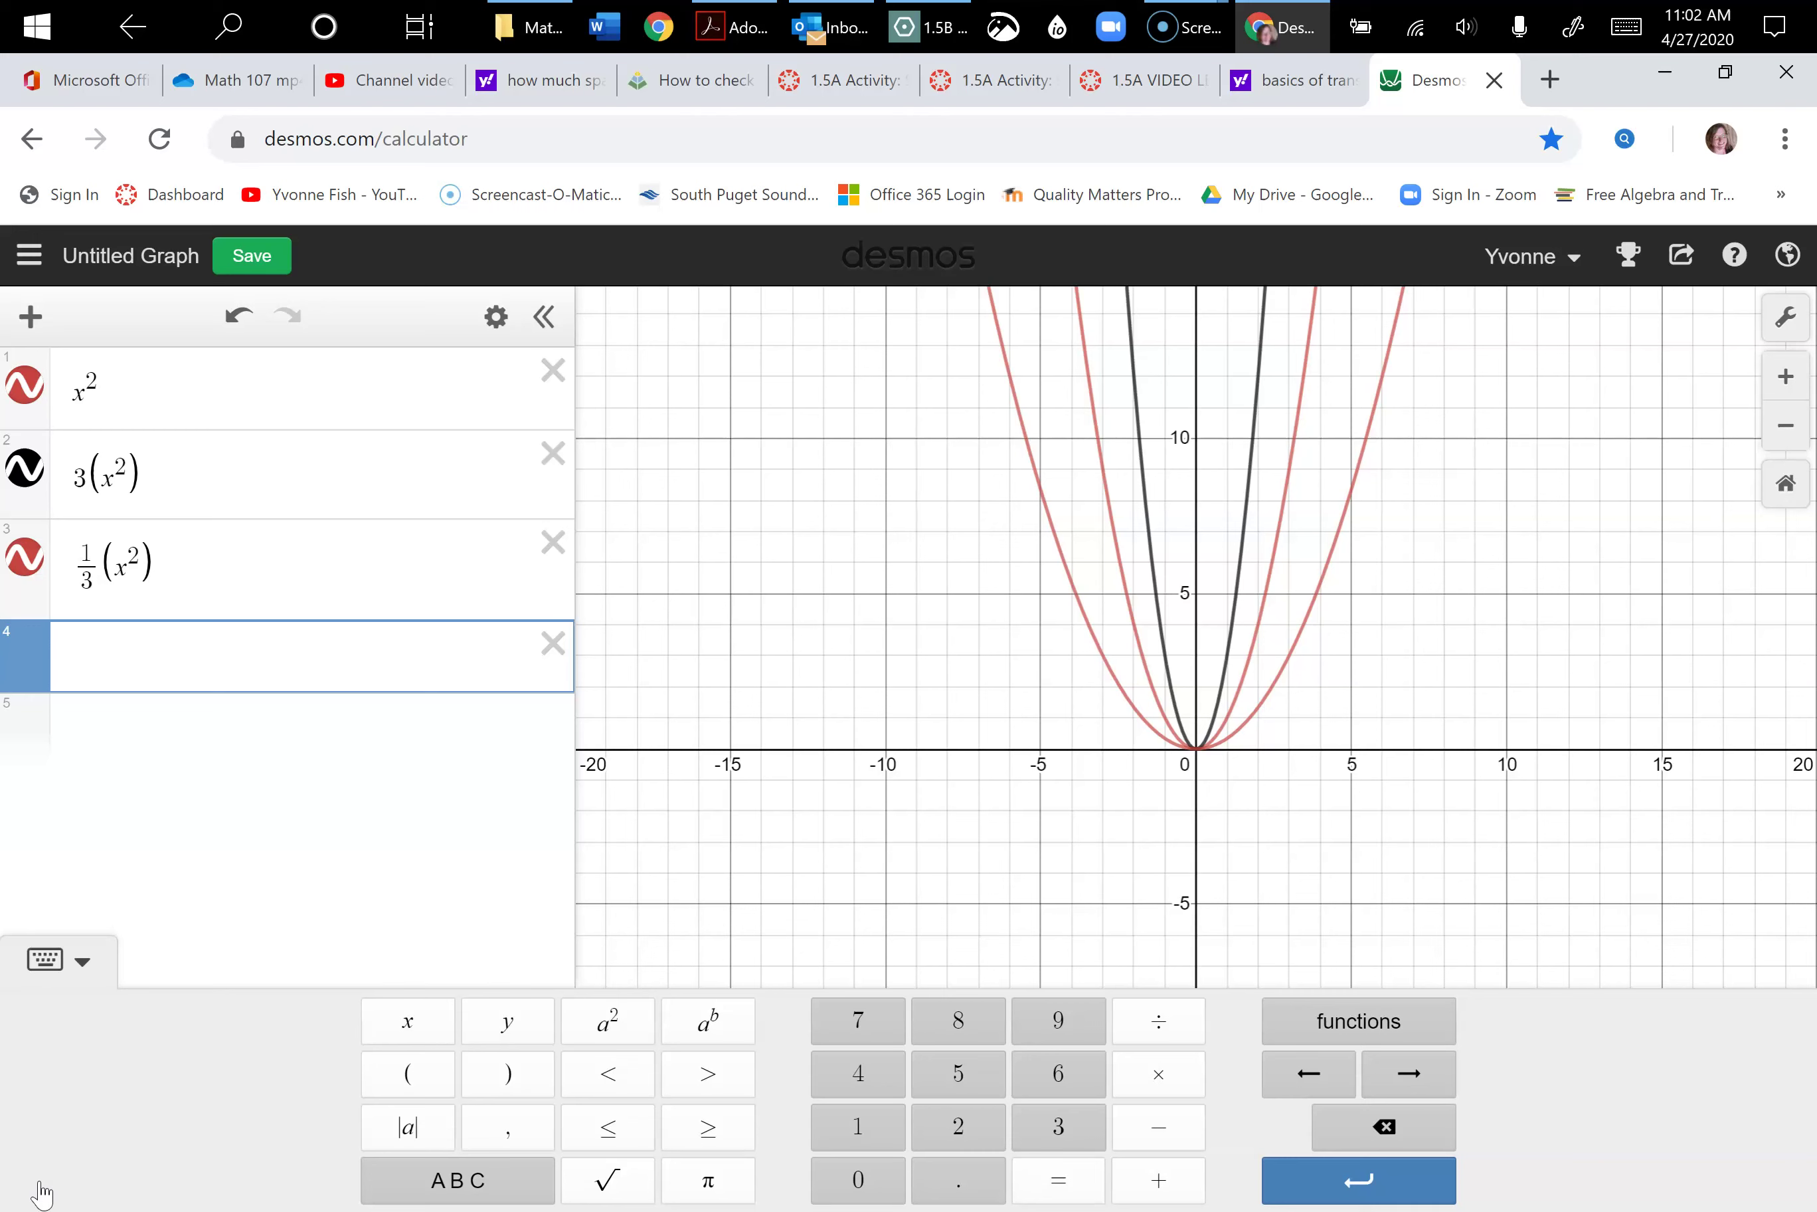
type("(")
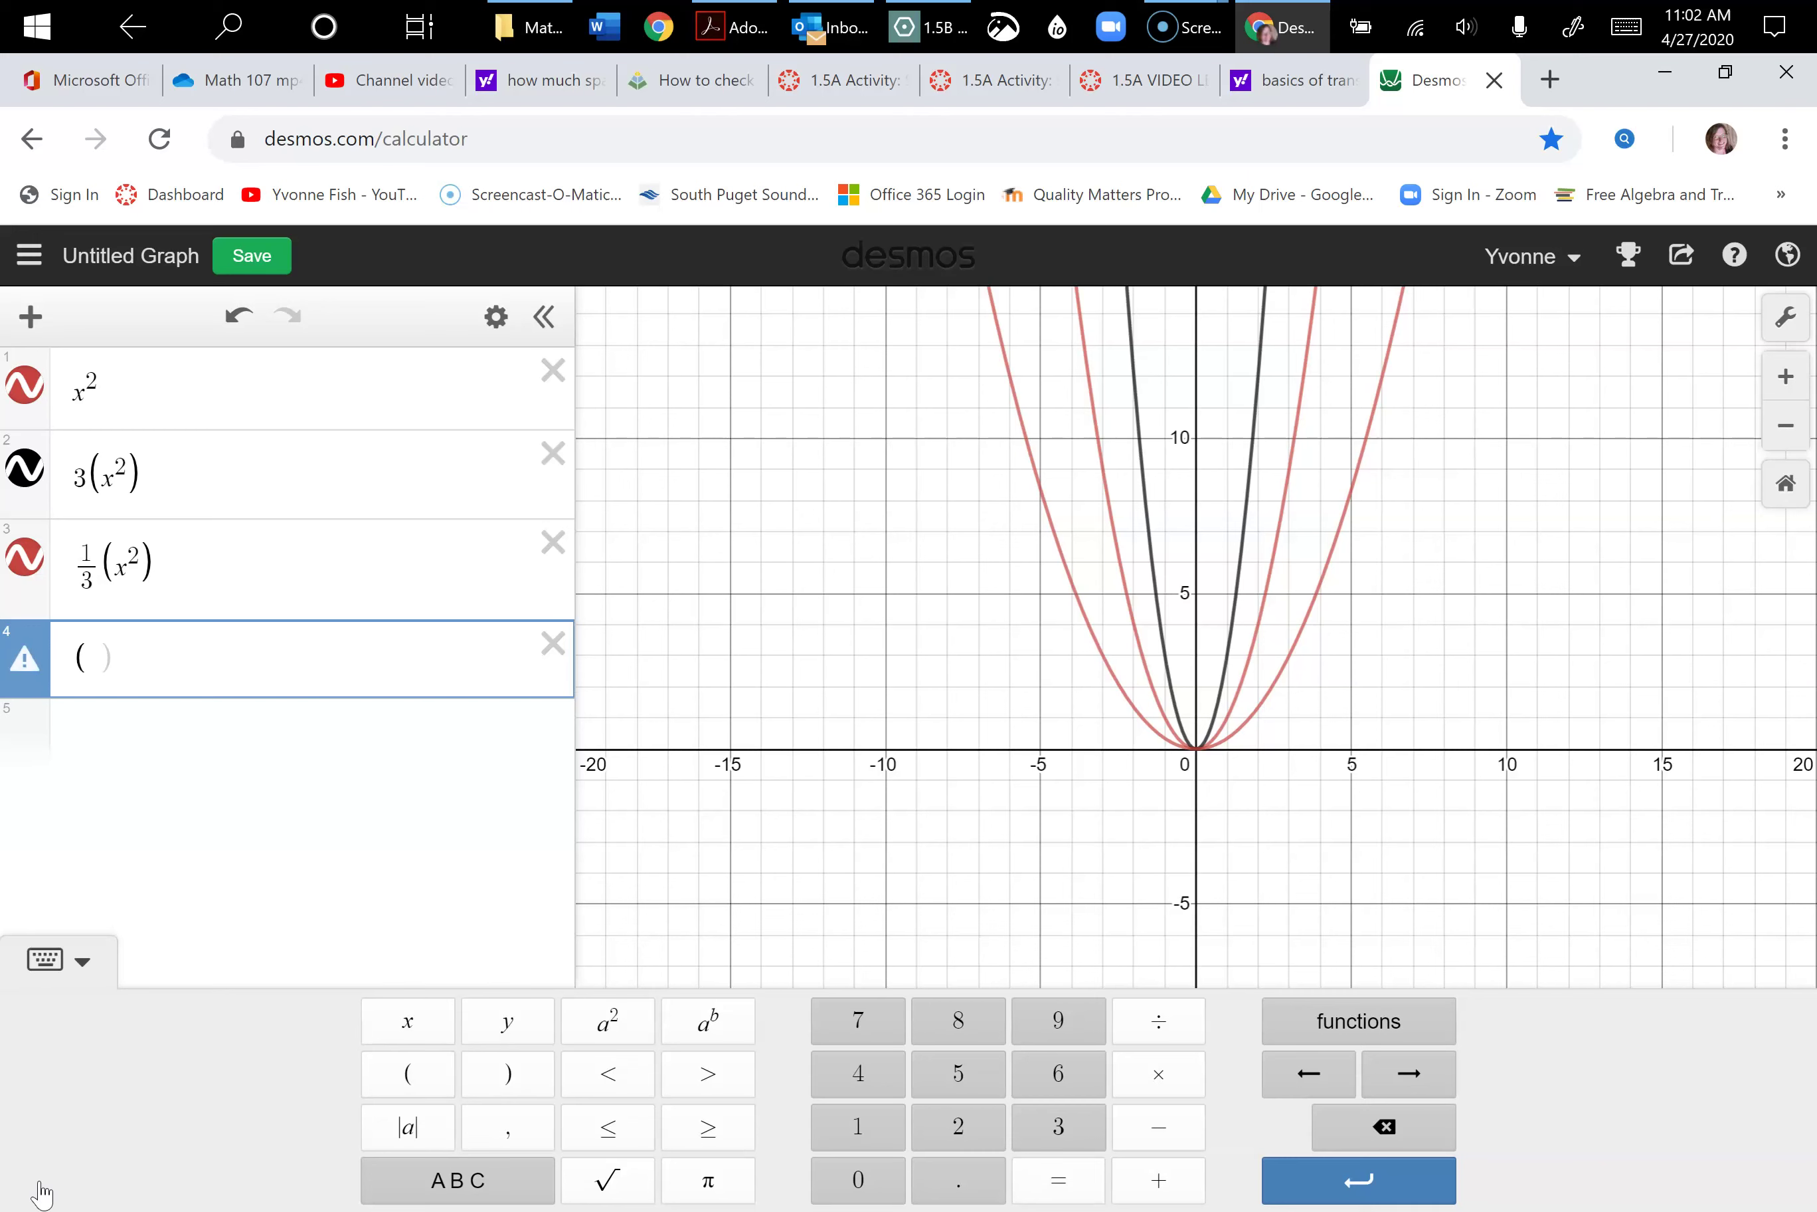
type("3x)^2")
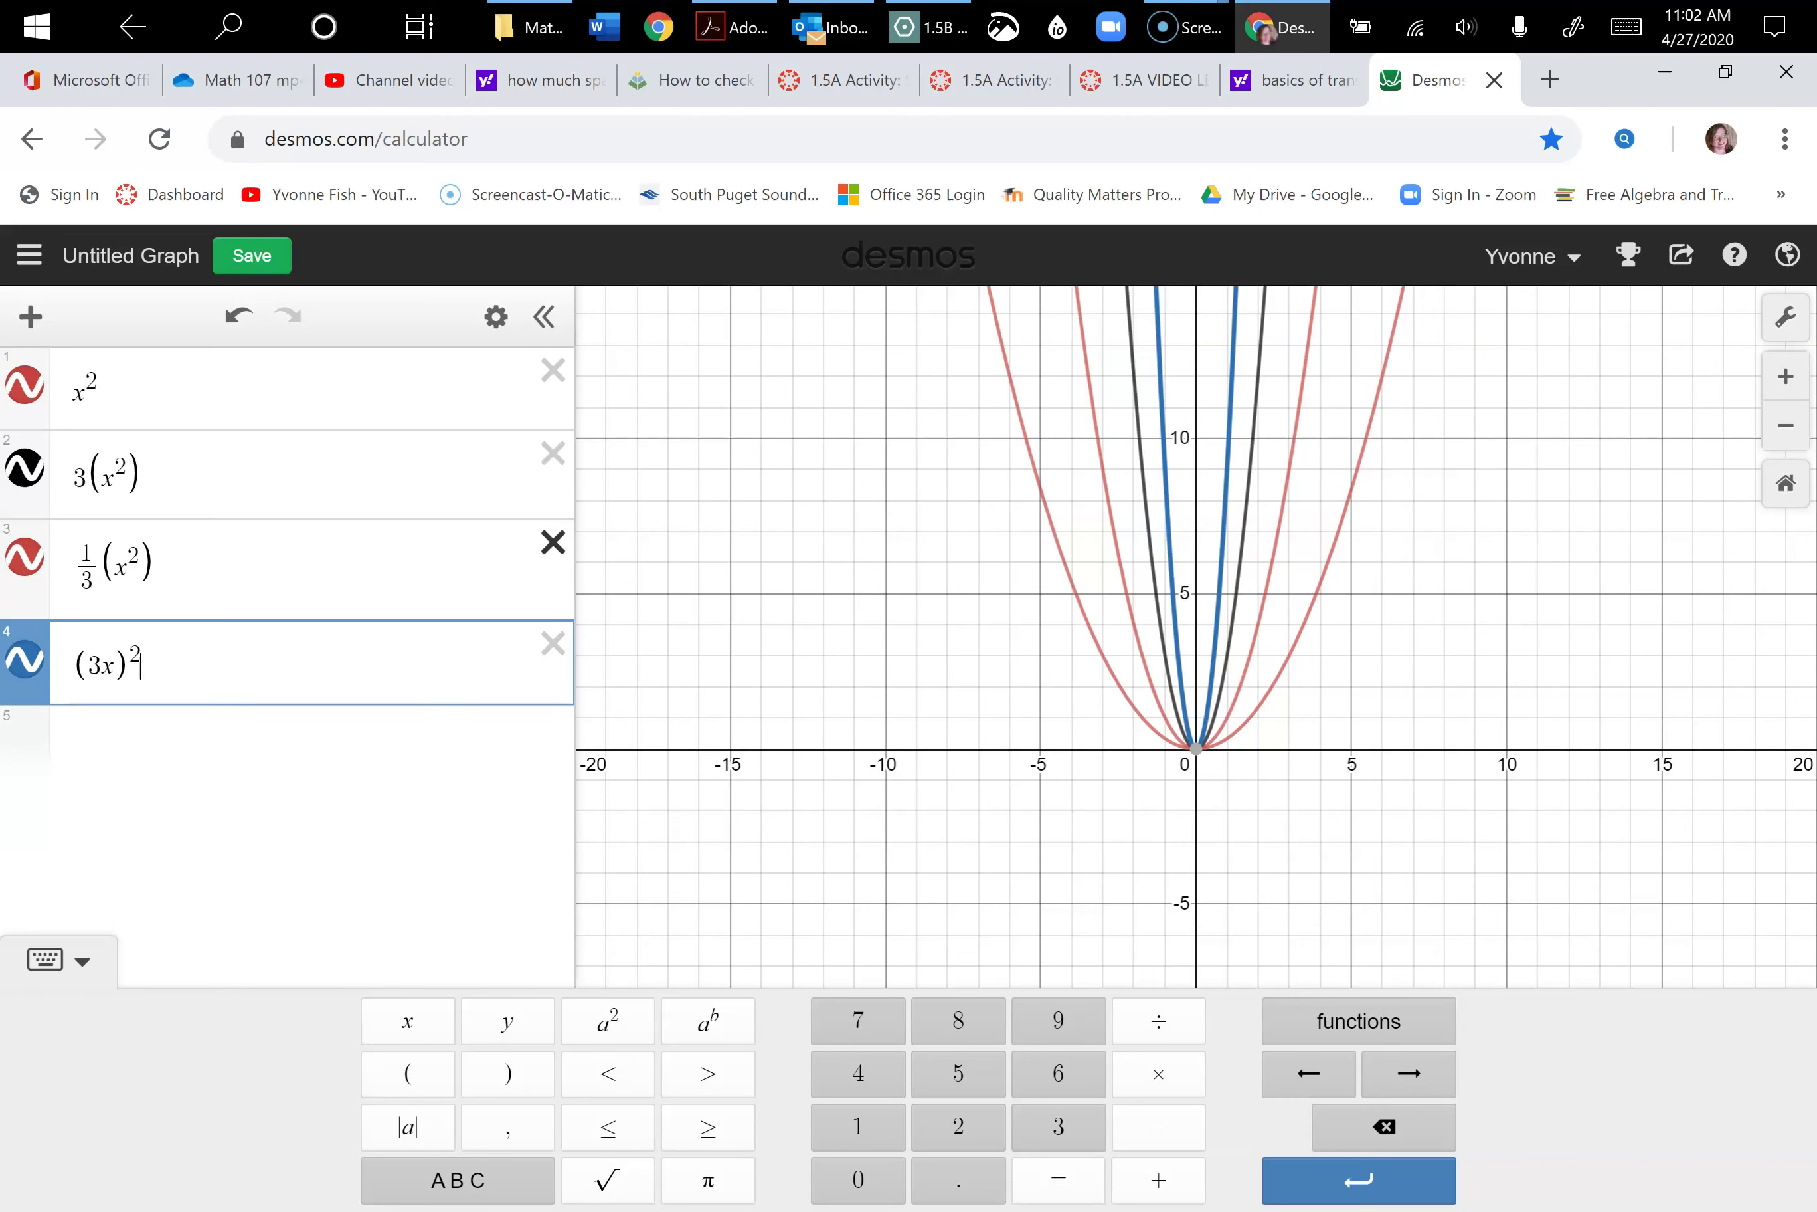
- Delete the 1/3(x^2) and 3(x^2) expressions, keeping x^2 and (3x)^2
left_click(553, 542)
left_click(553, 454)
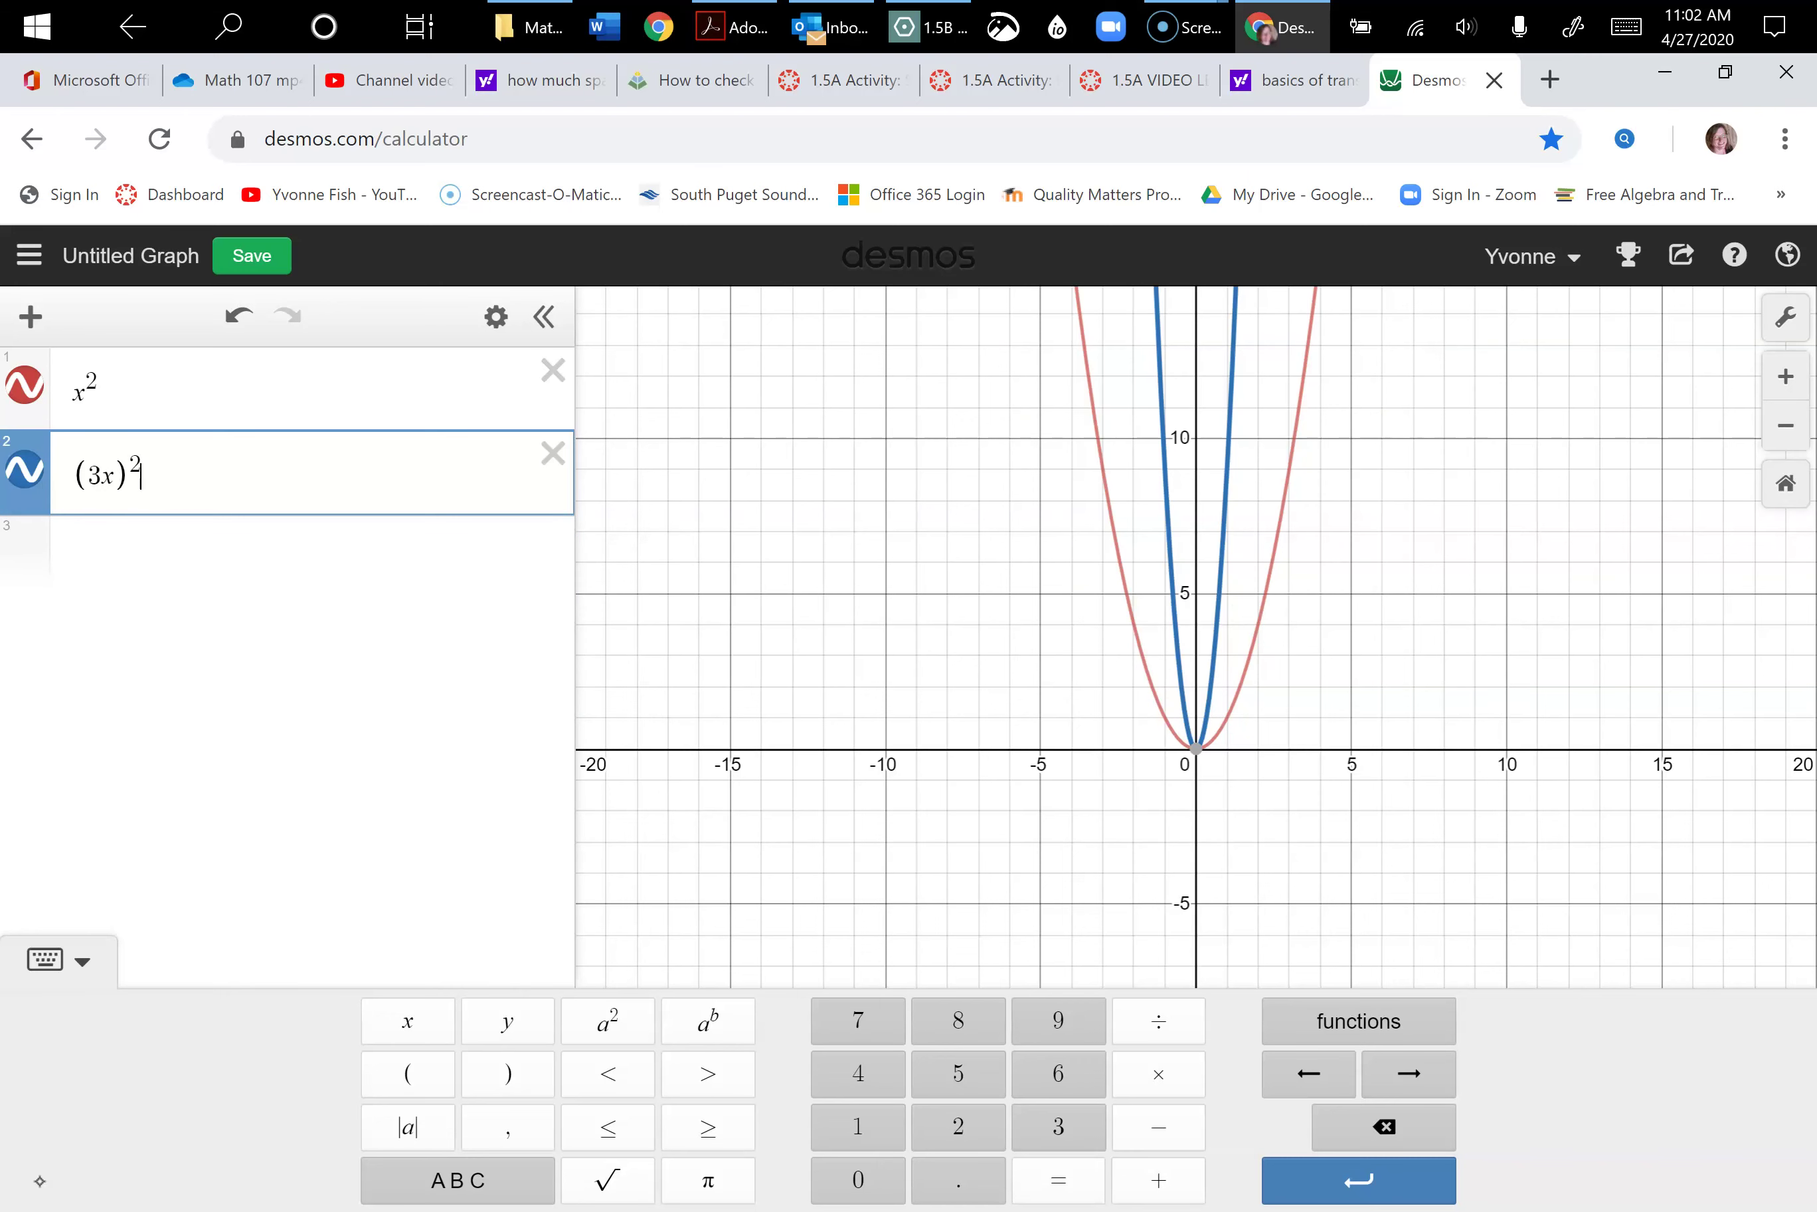
- Trace points near y = 1 on the (3x)^2 and x^2 curves to compare their x-coordinates
left_click(1208, 715)
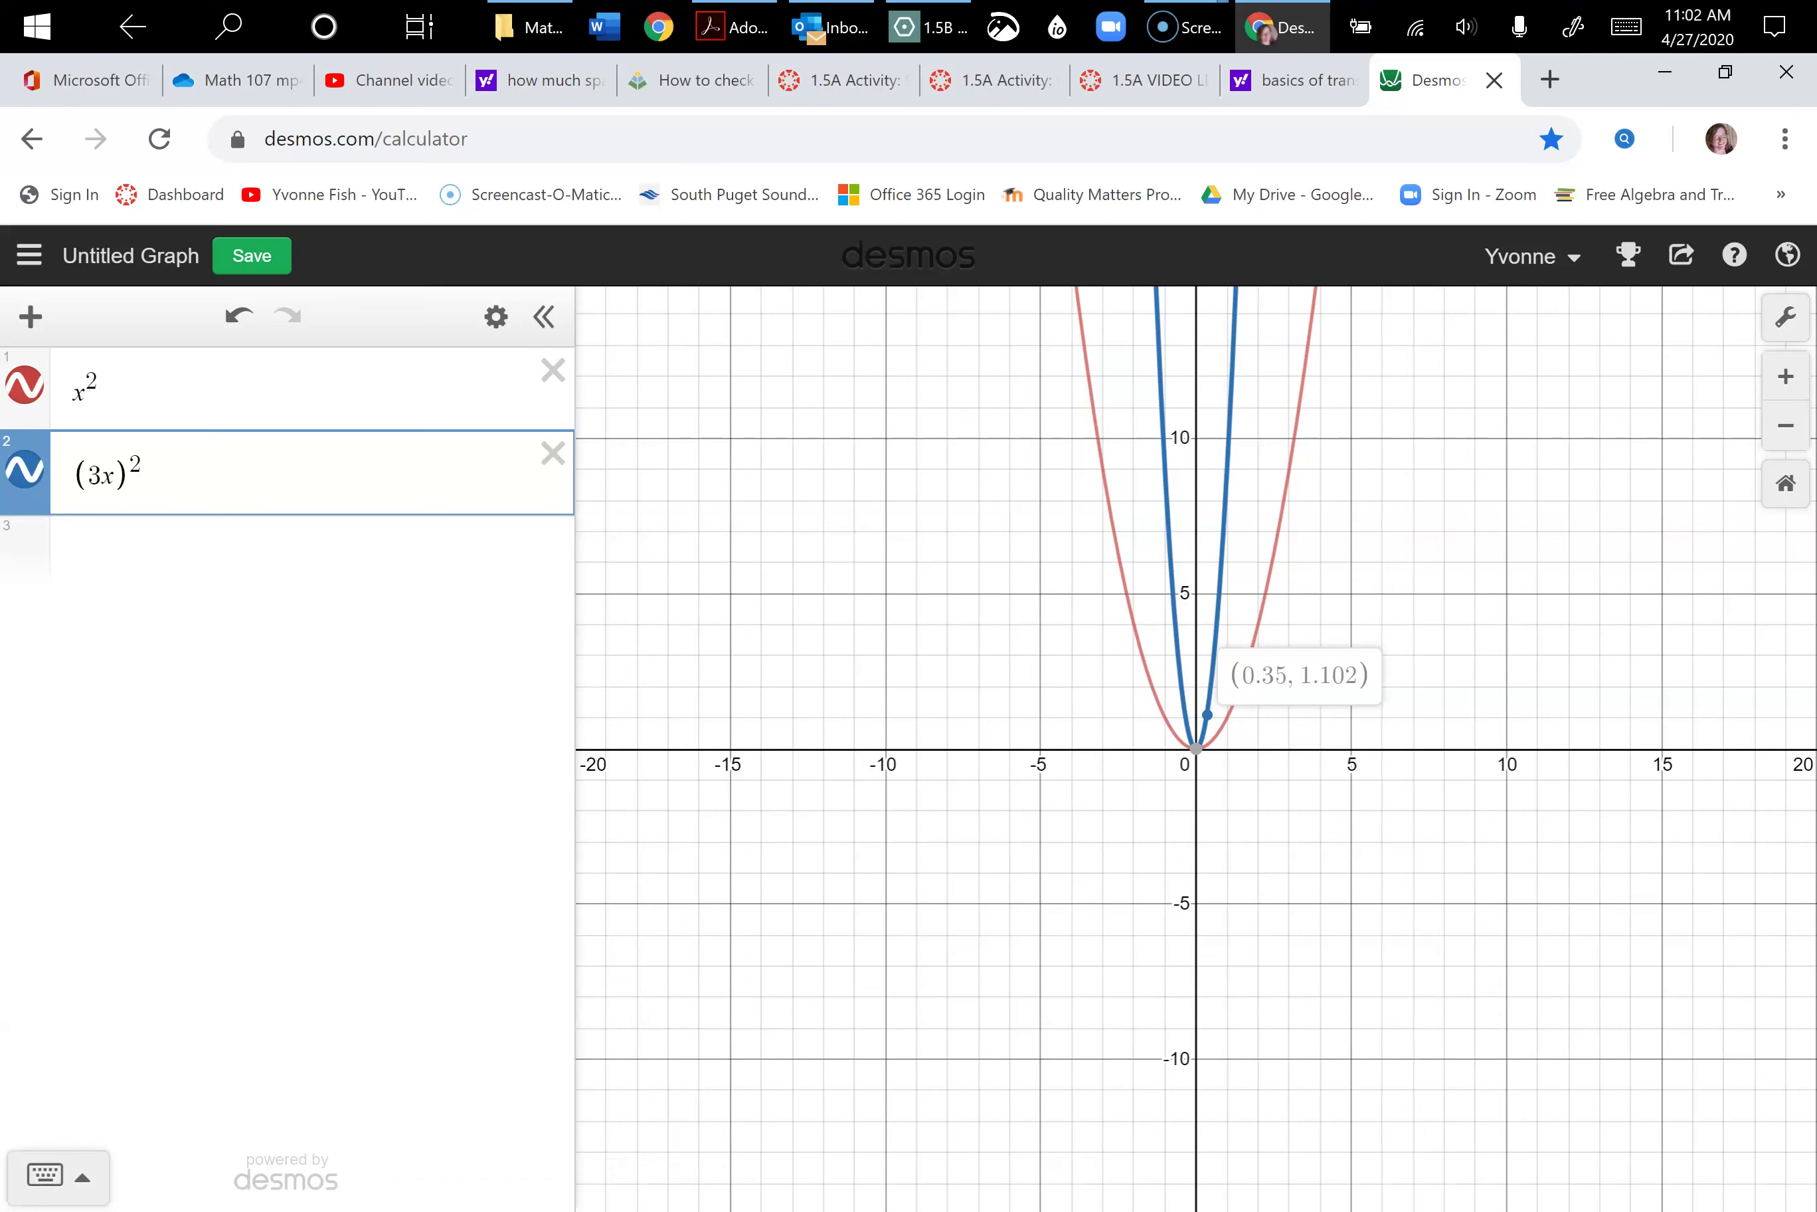
left_click(1208, 708)
left_click_drag(1208, 709, 1208, 704)
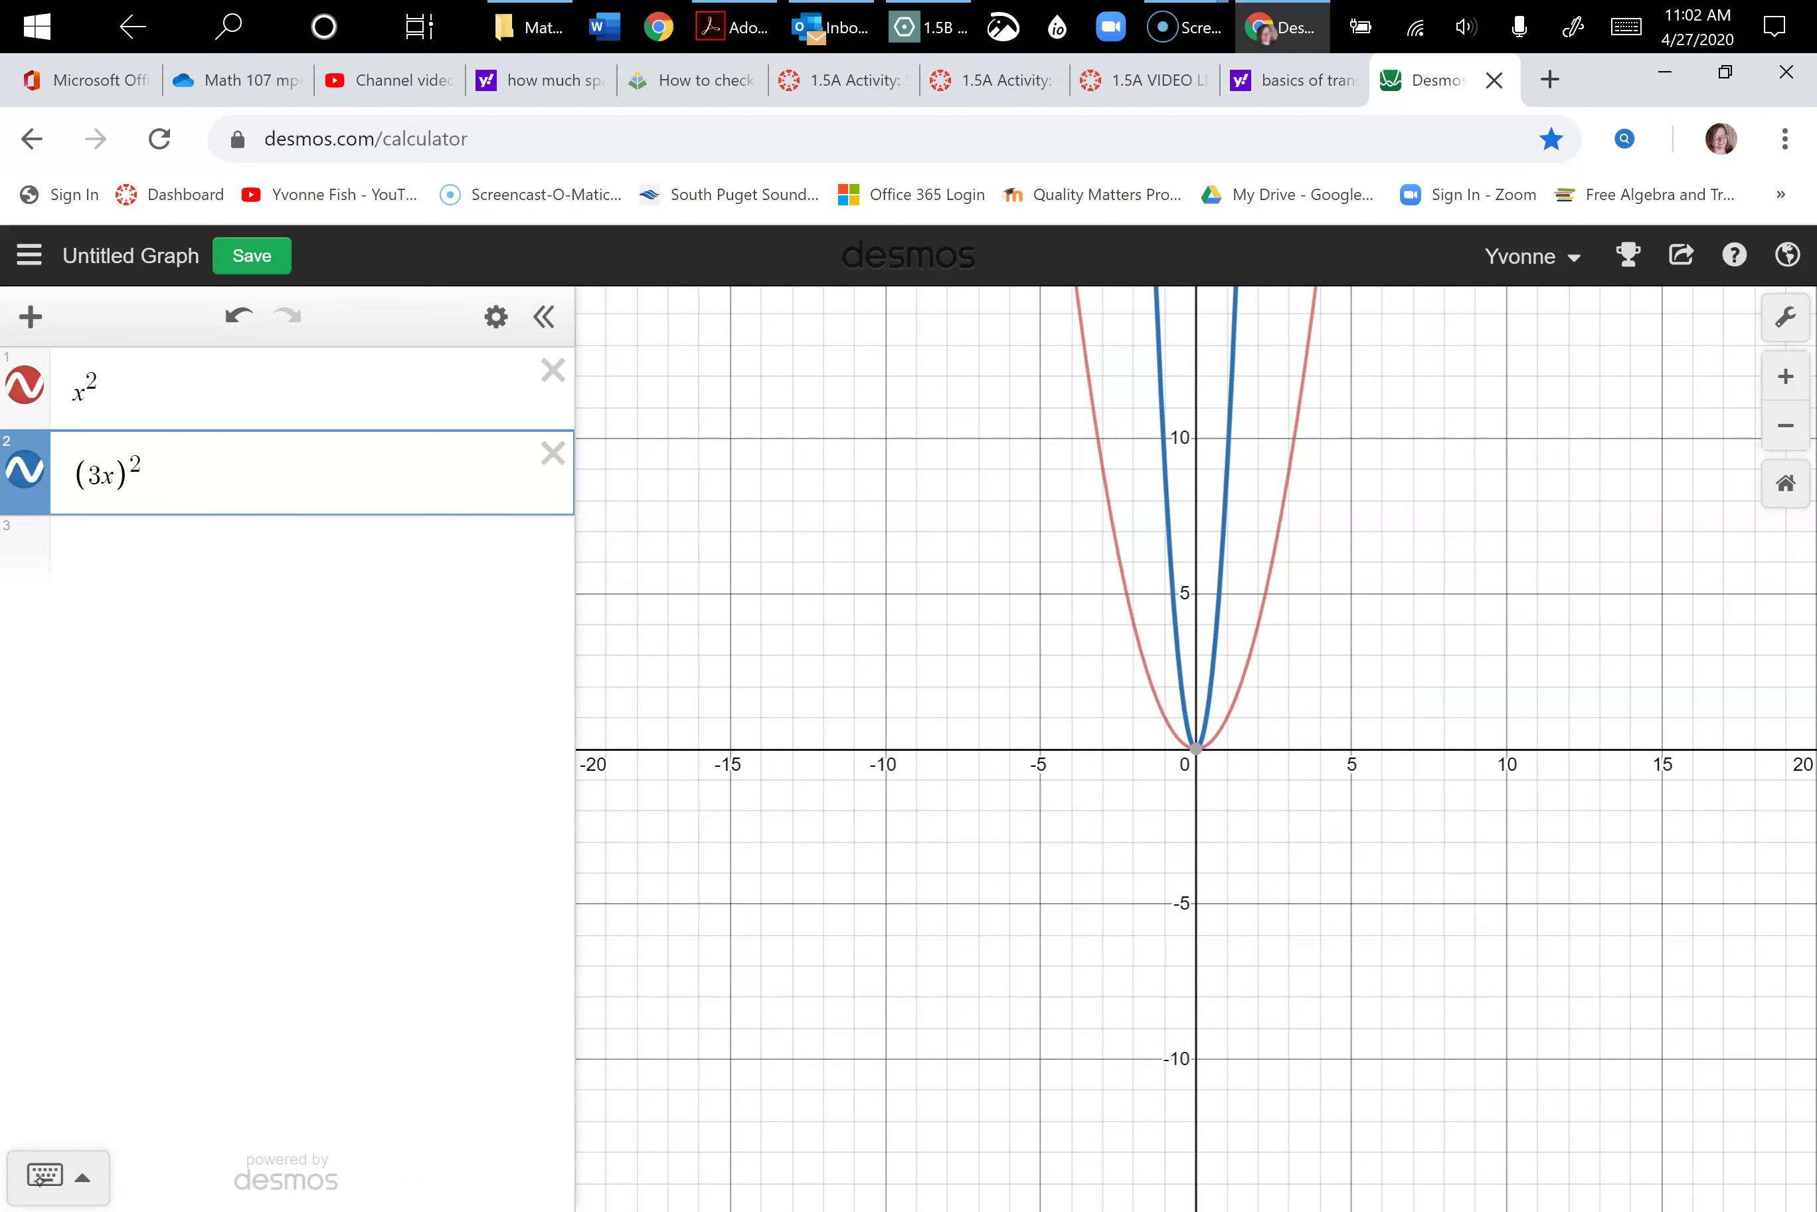
left_click(234, 388)
left_click(1226, 719)
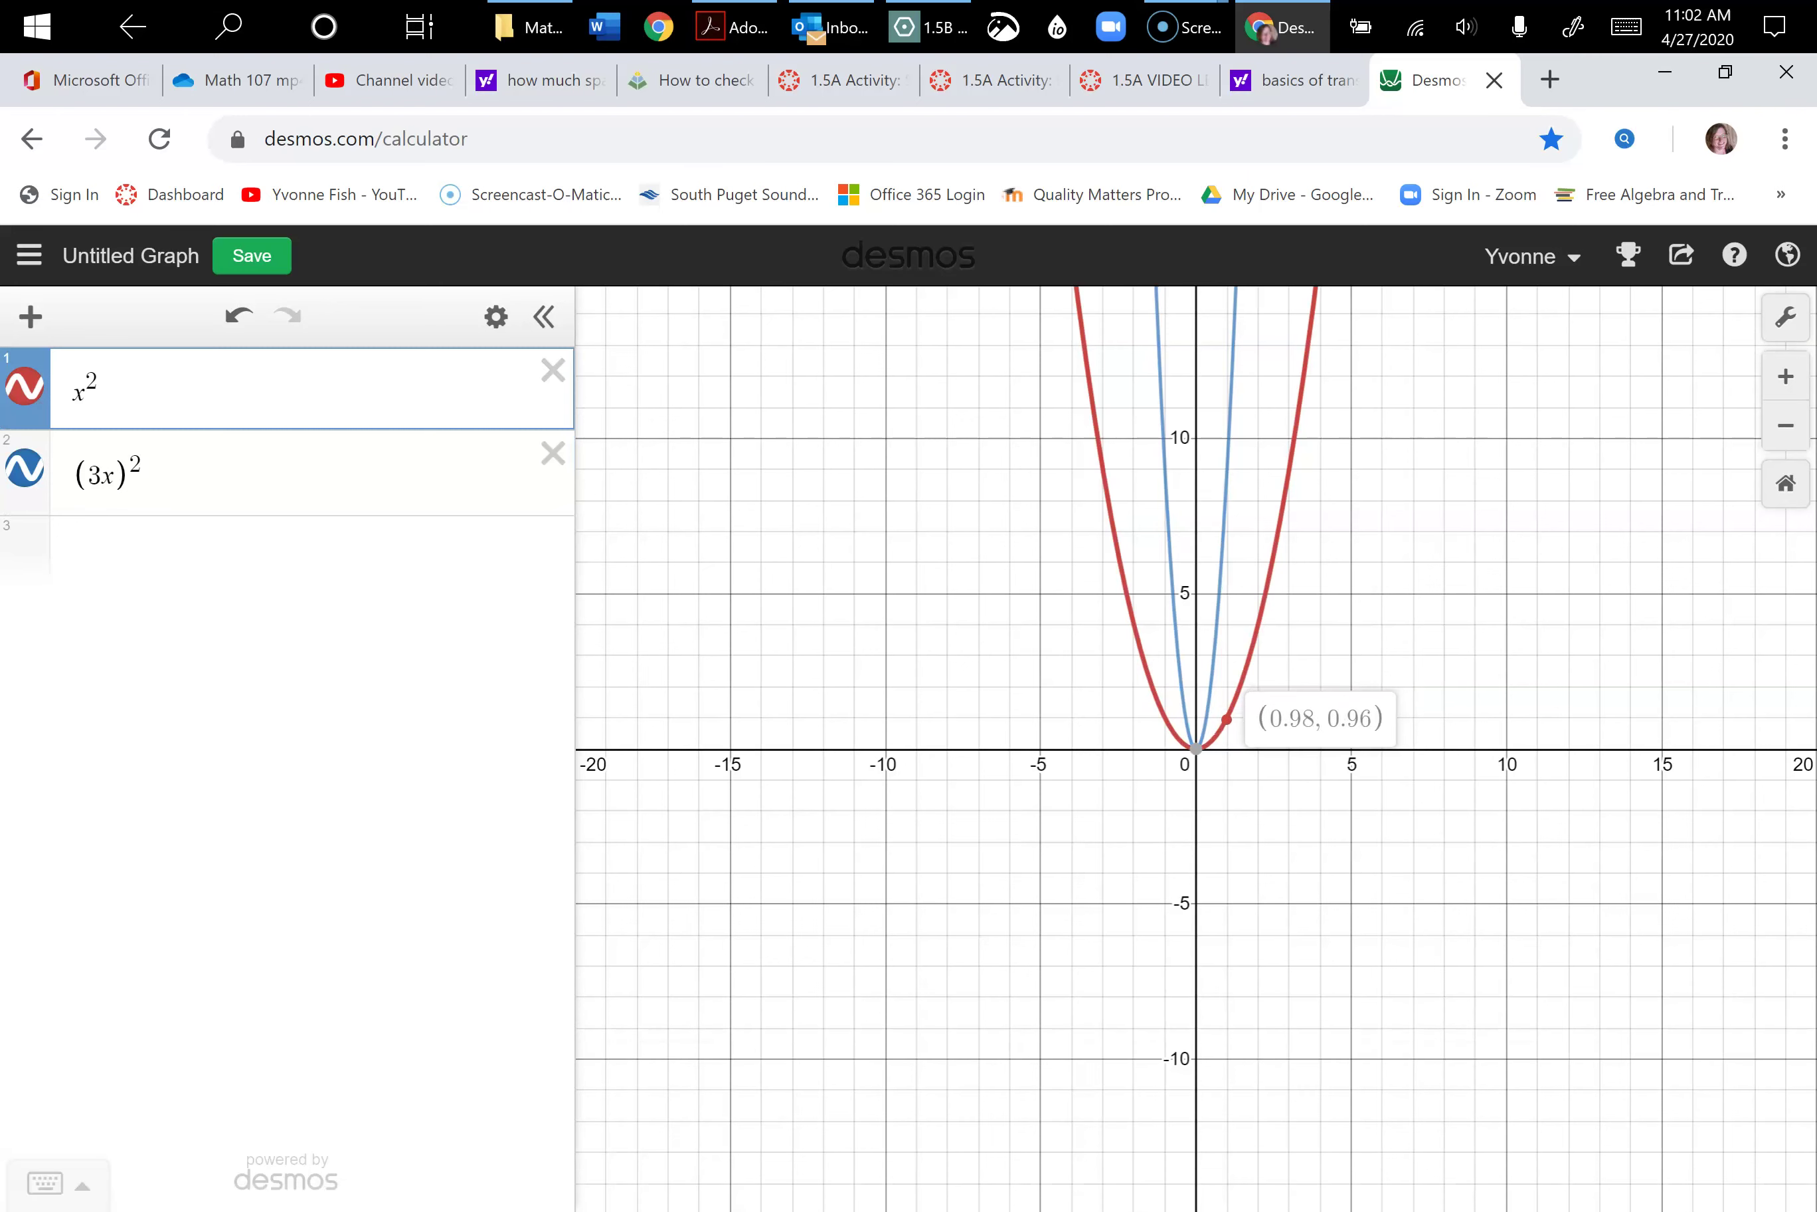
left_click_drag(1226, 720, 1229, 715)
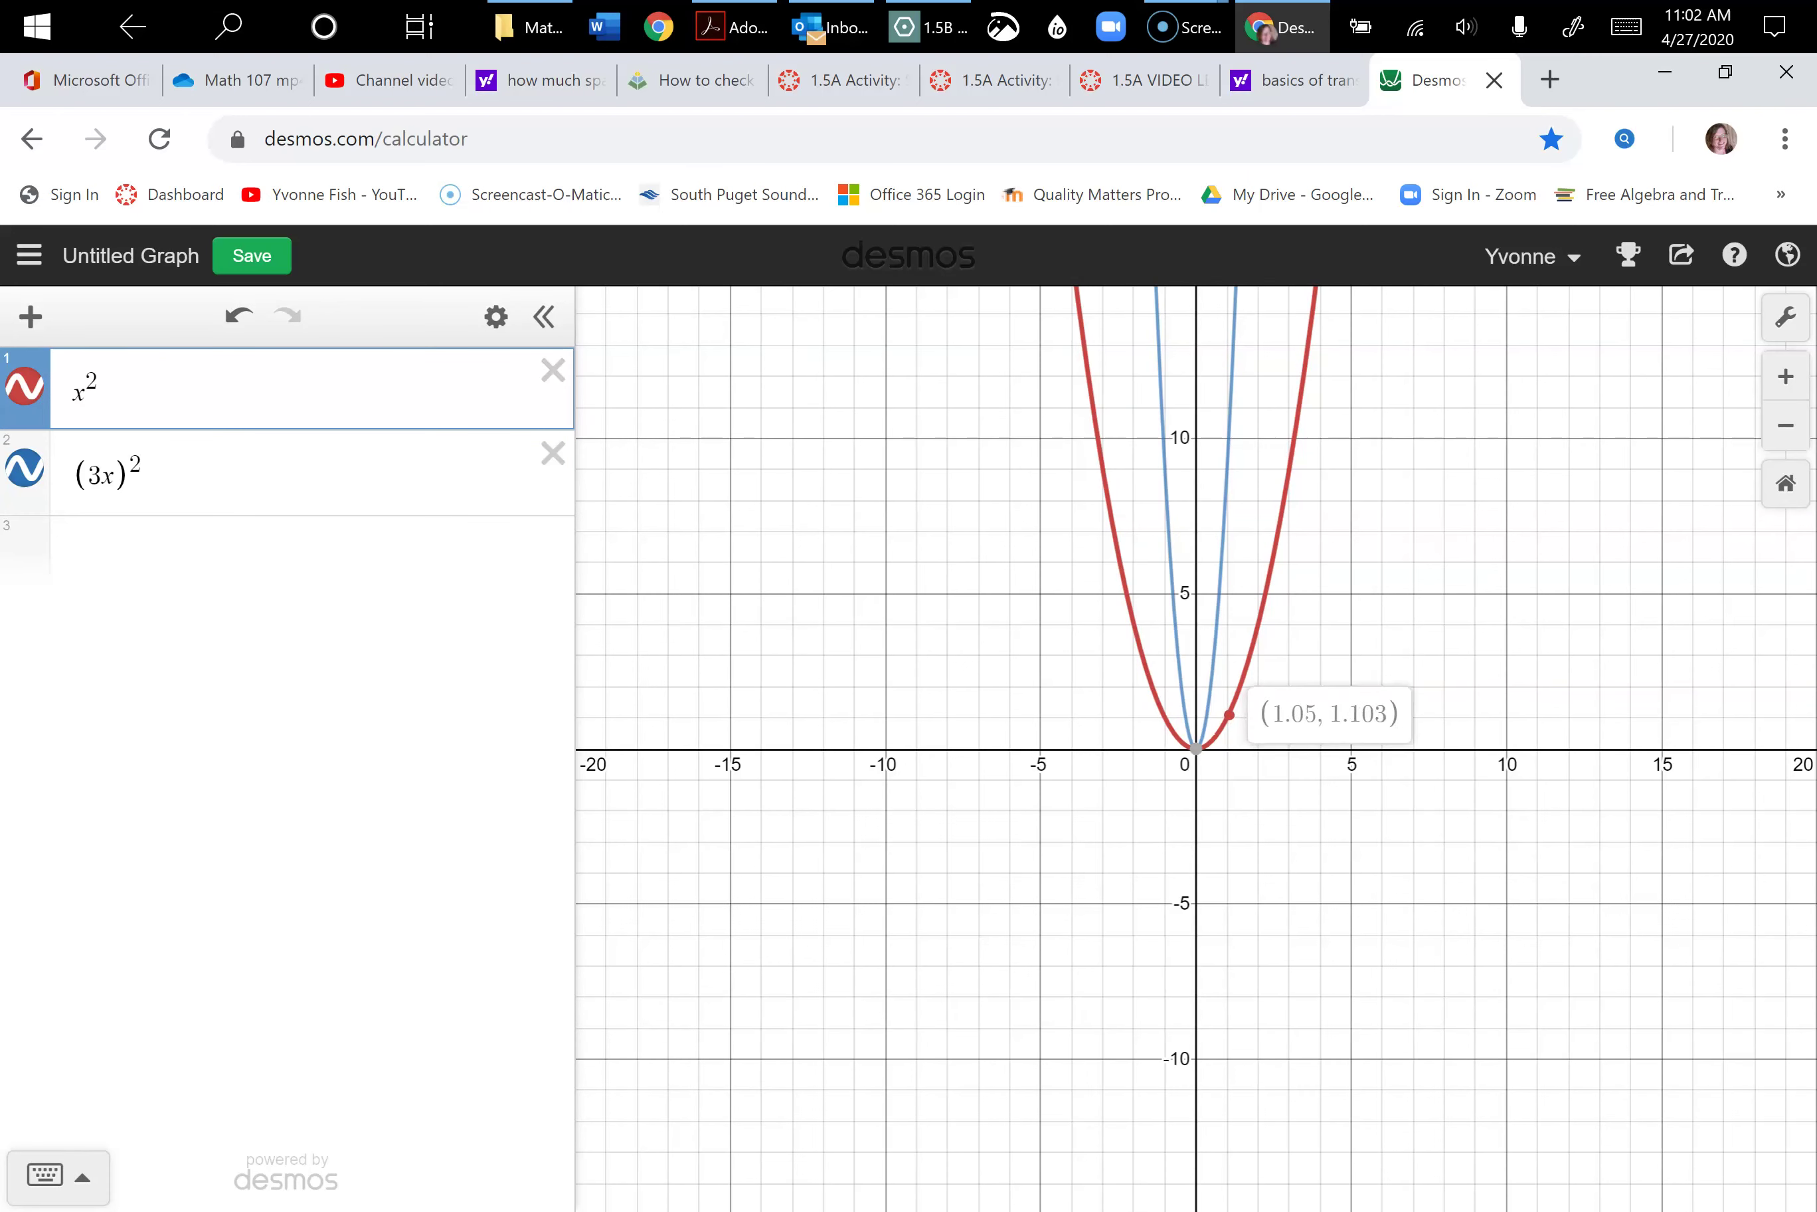
left_click(44, 1175)
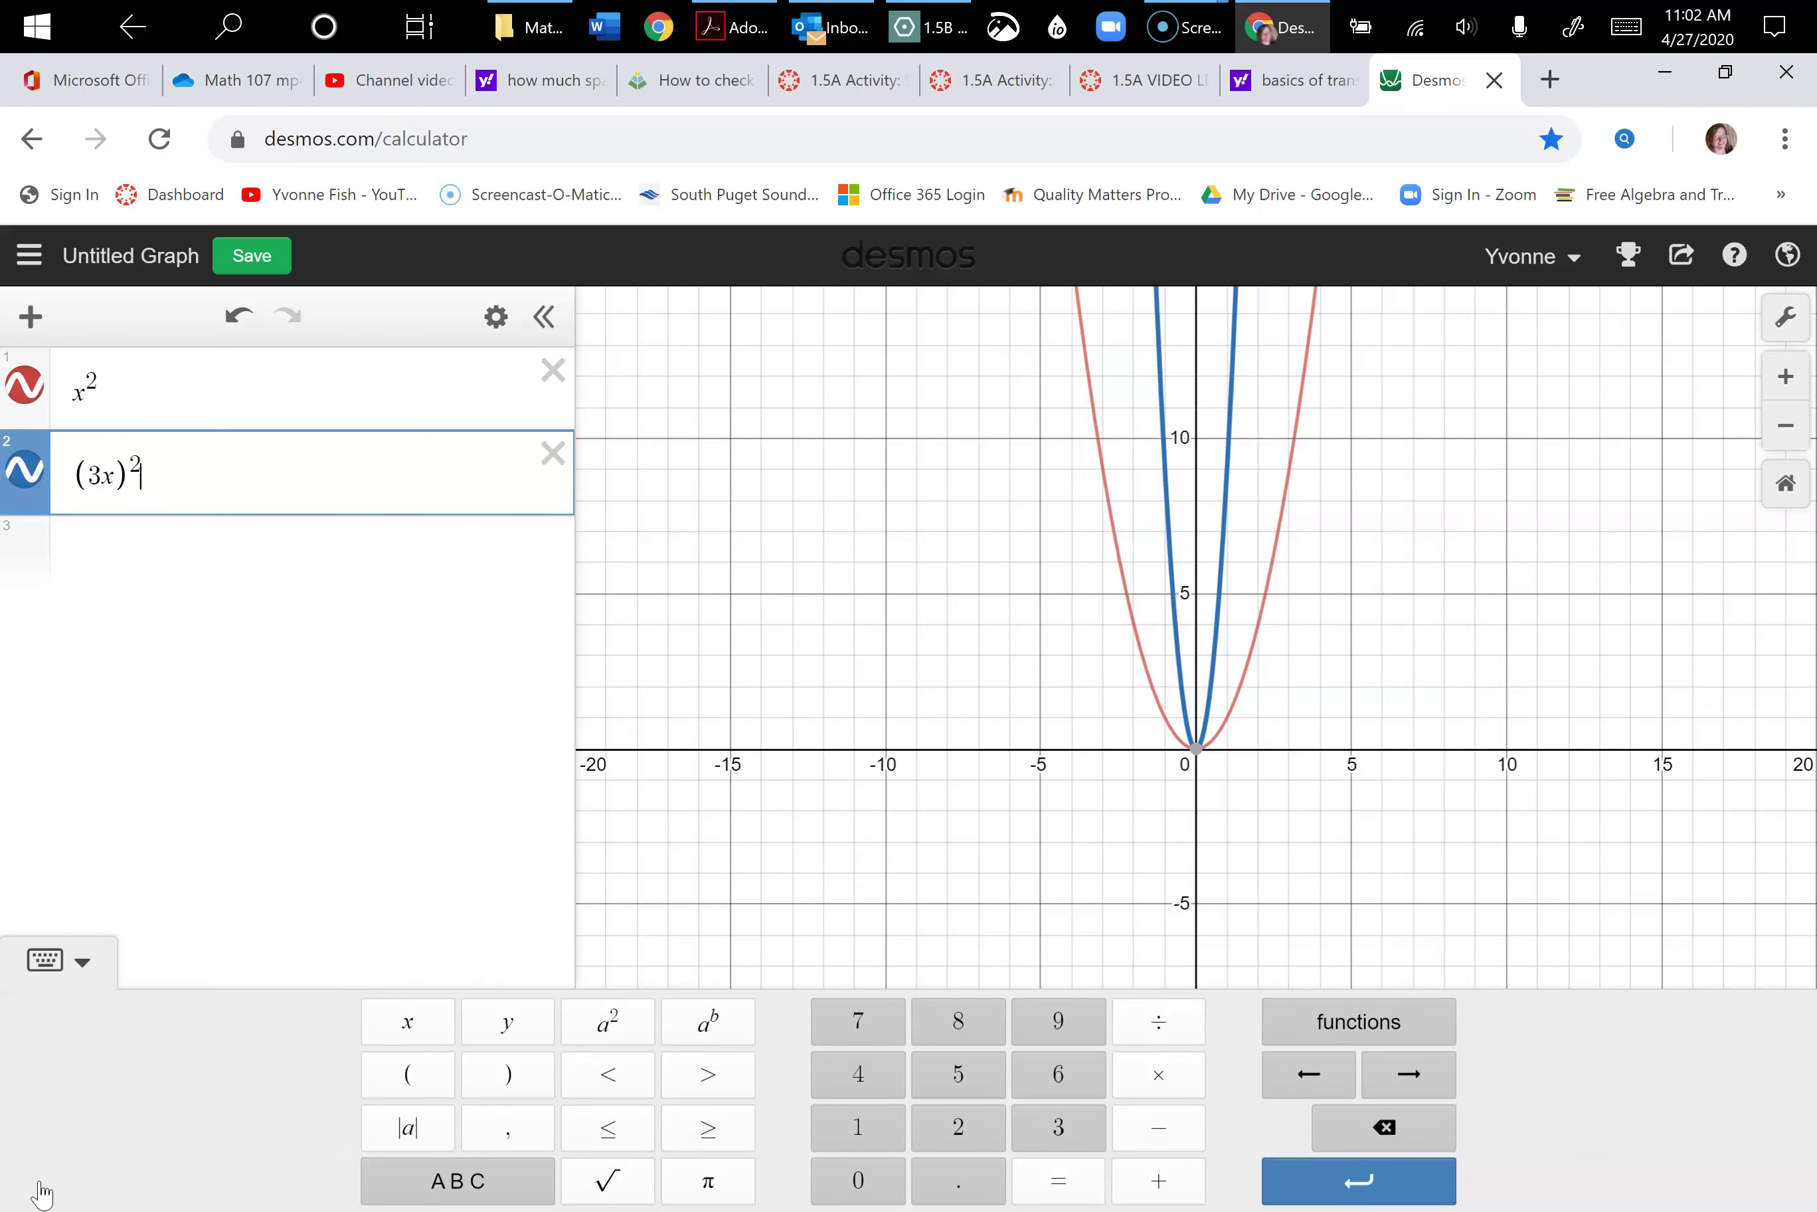
left_click(55, 960)
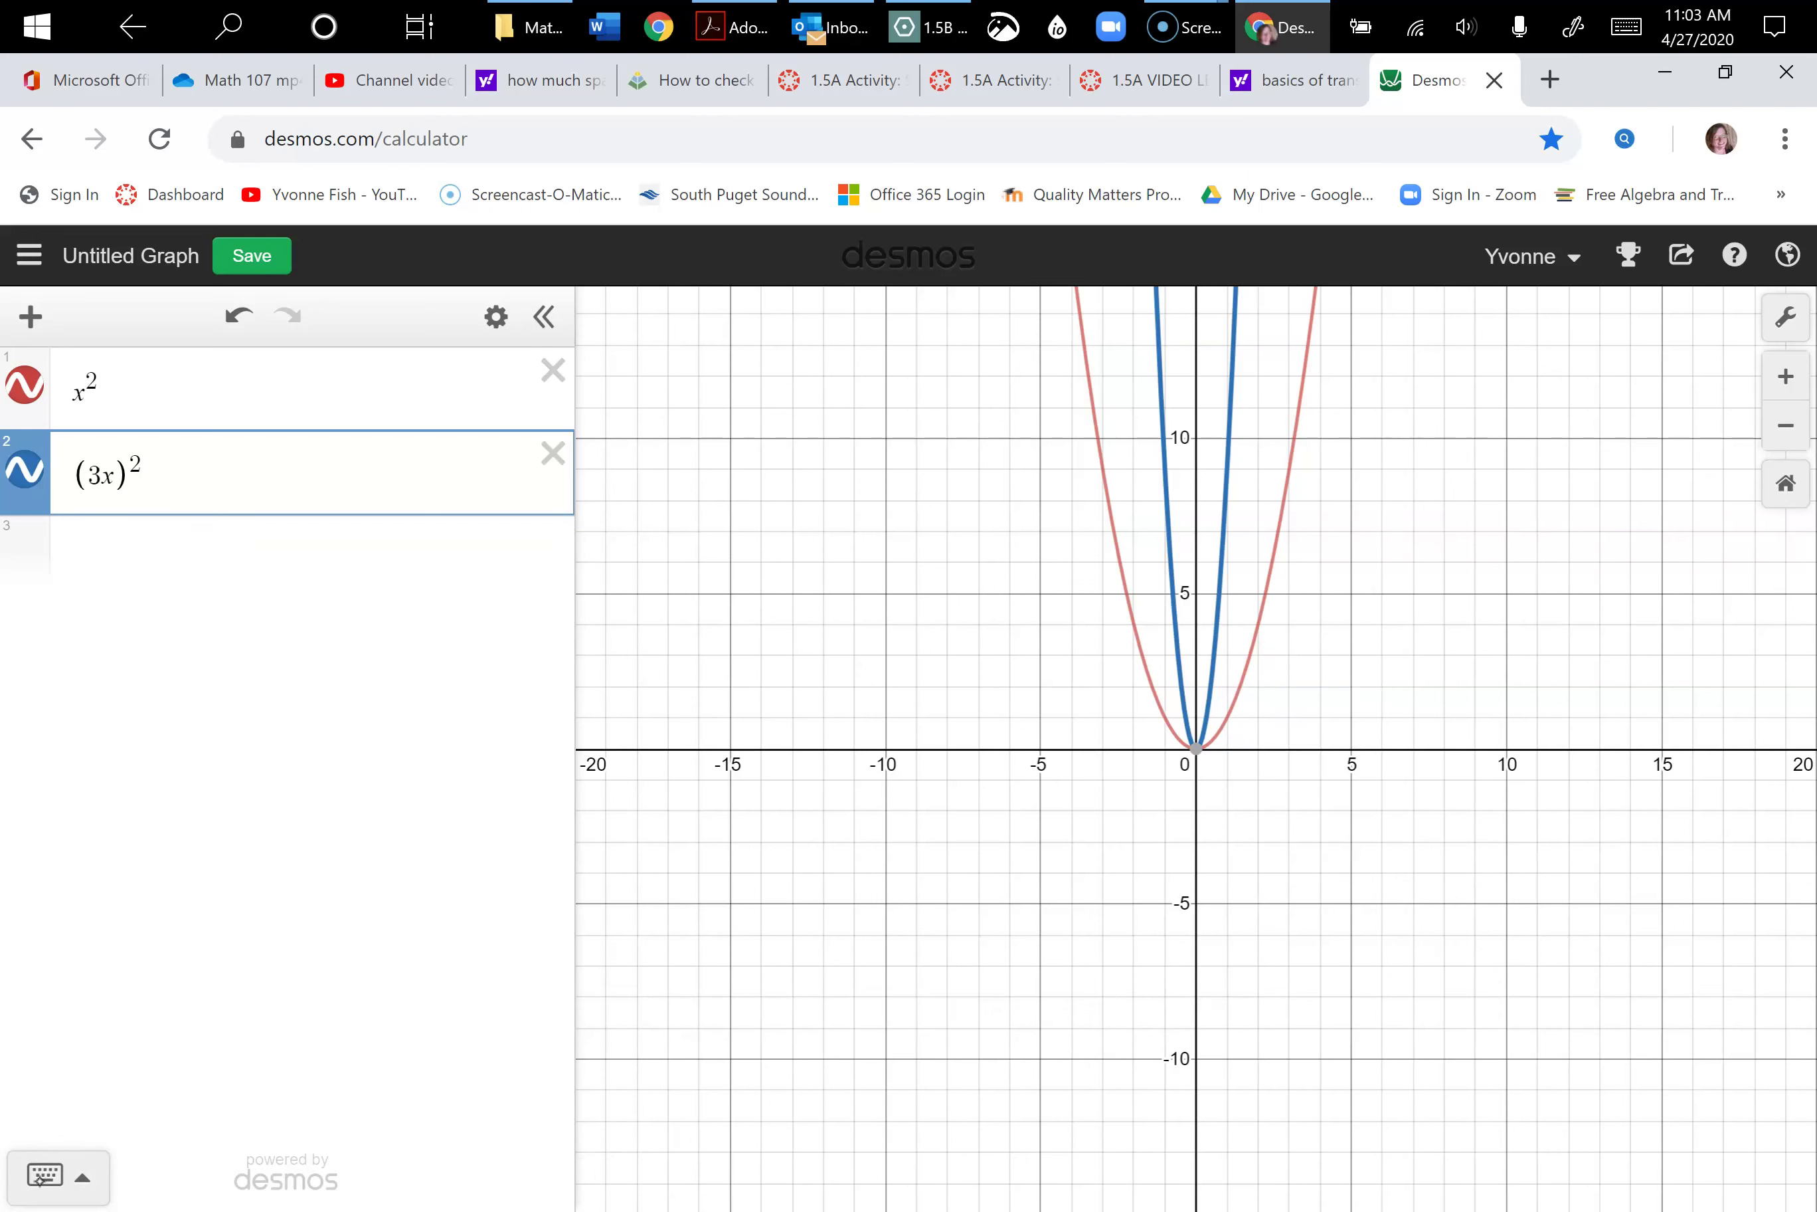
- Graph (1/3 x)^2 as the third expression and trace points along its positive-x side
left_click(44, 1176)
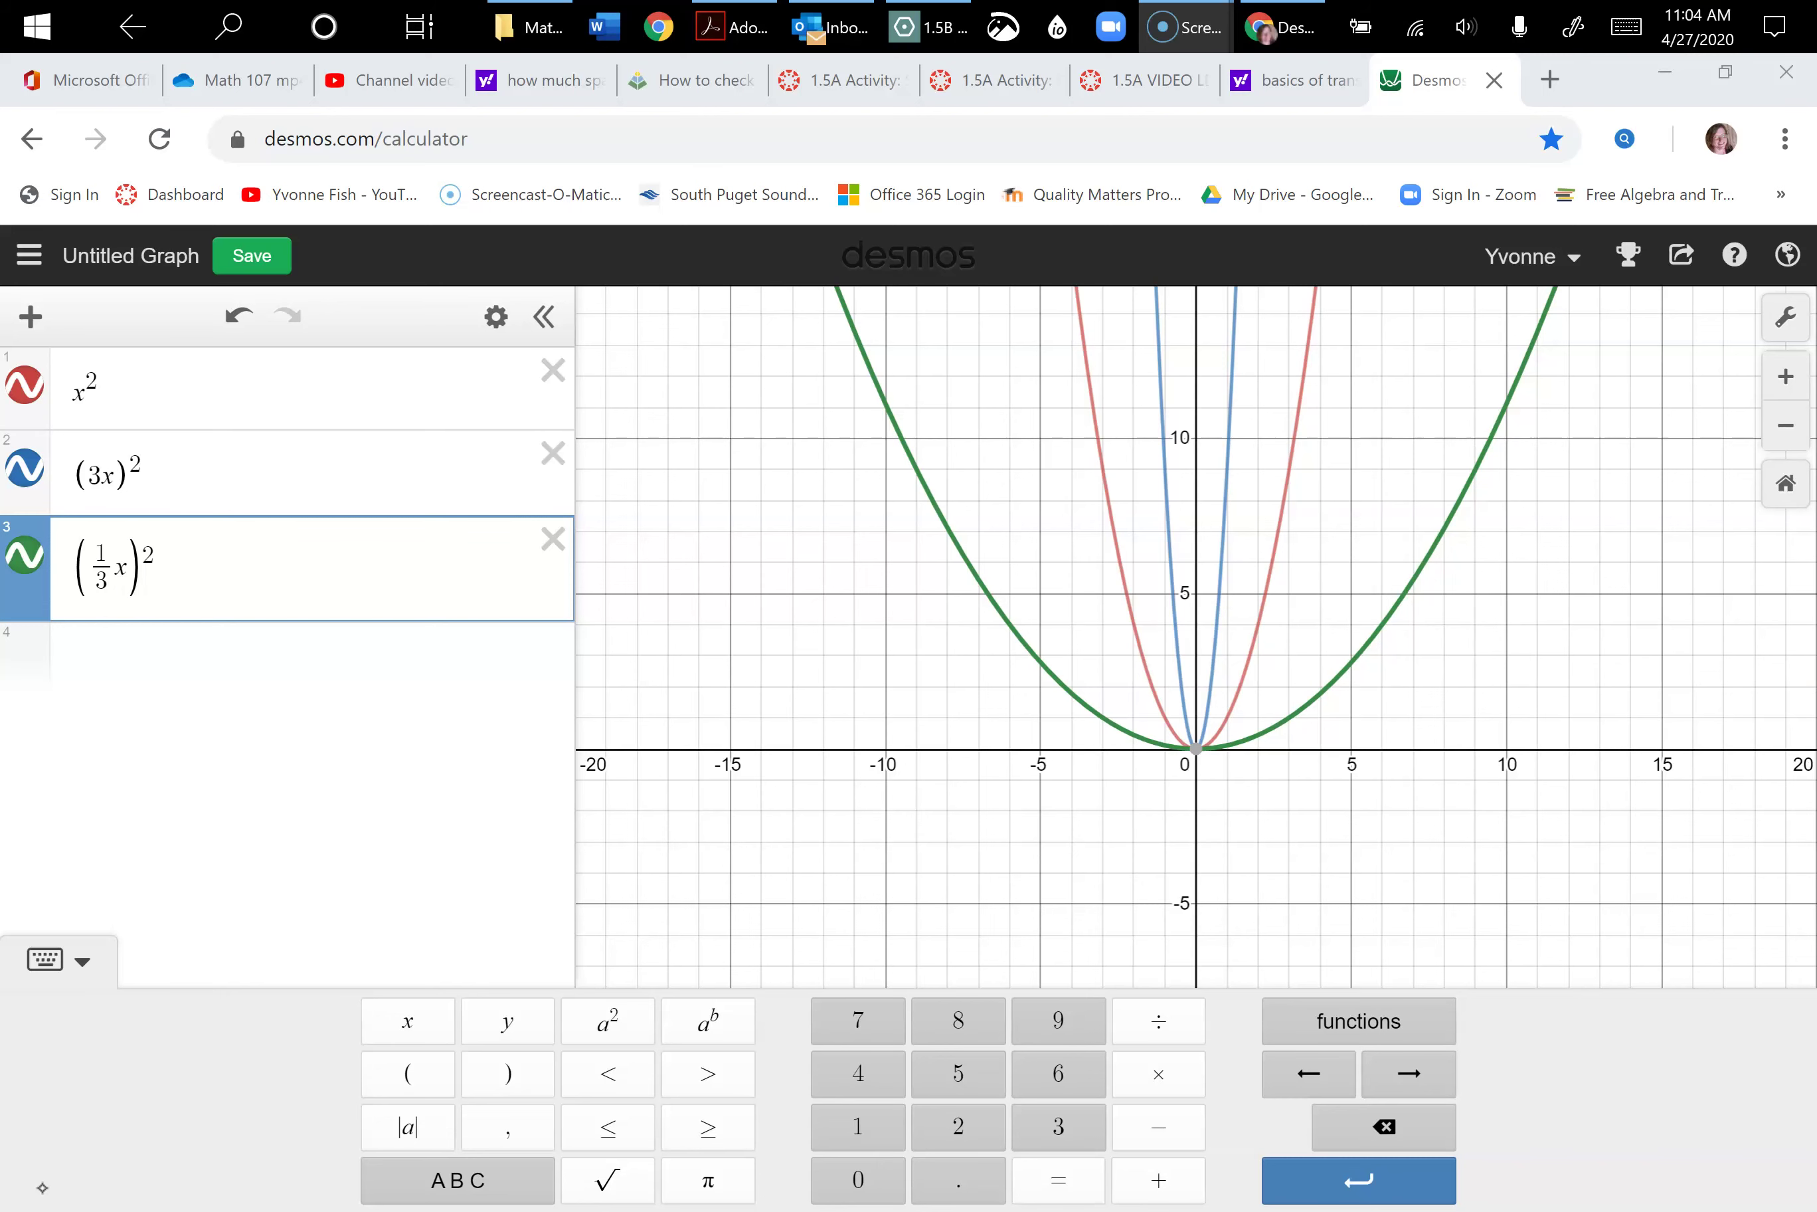
left_click(1291, 716)
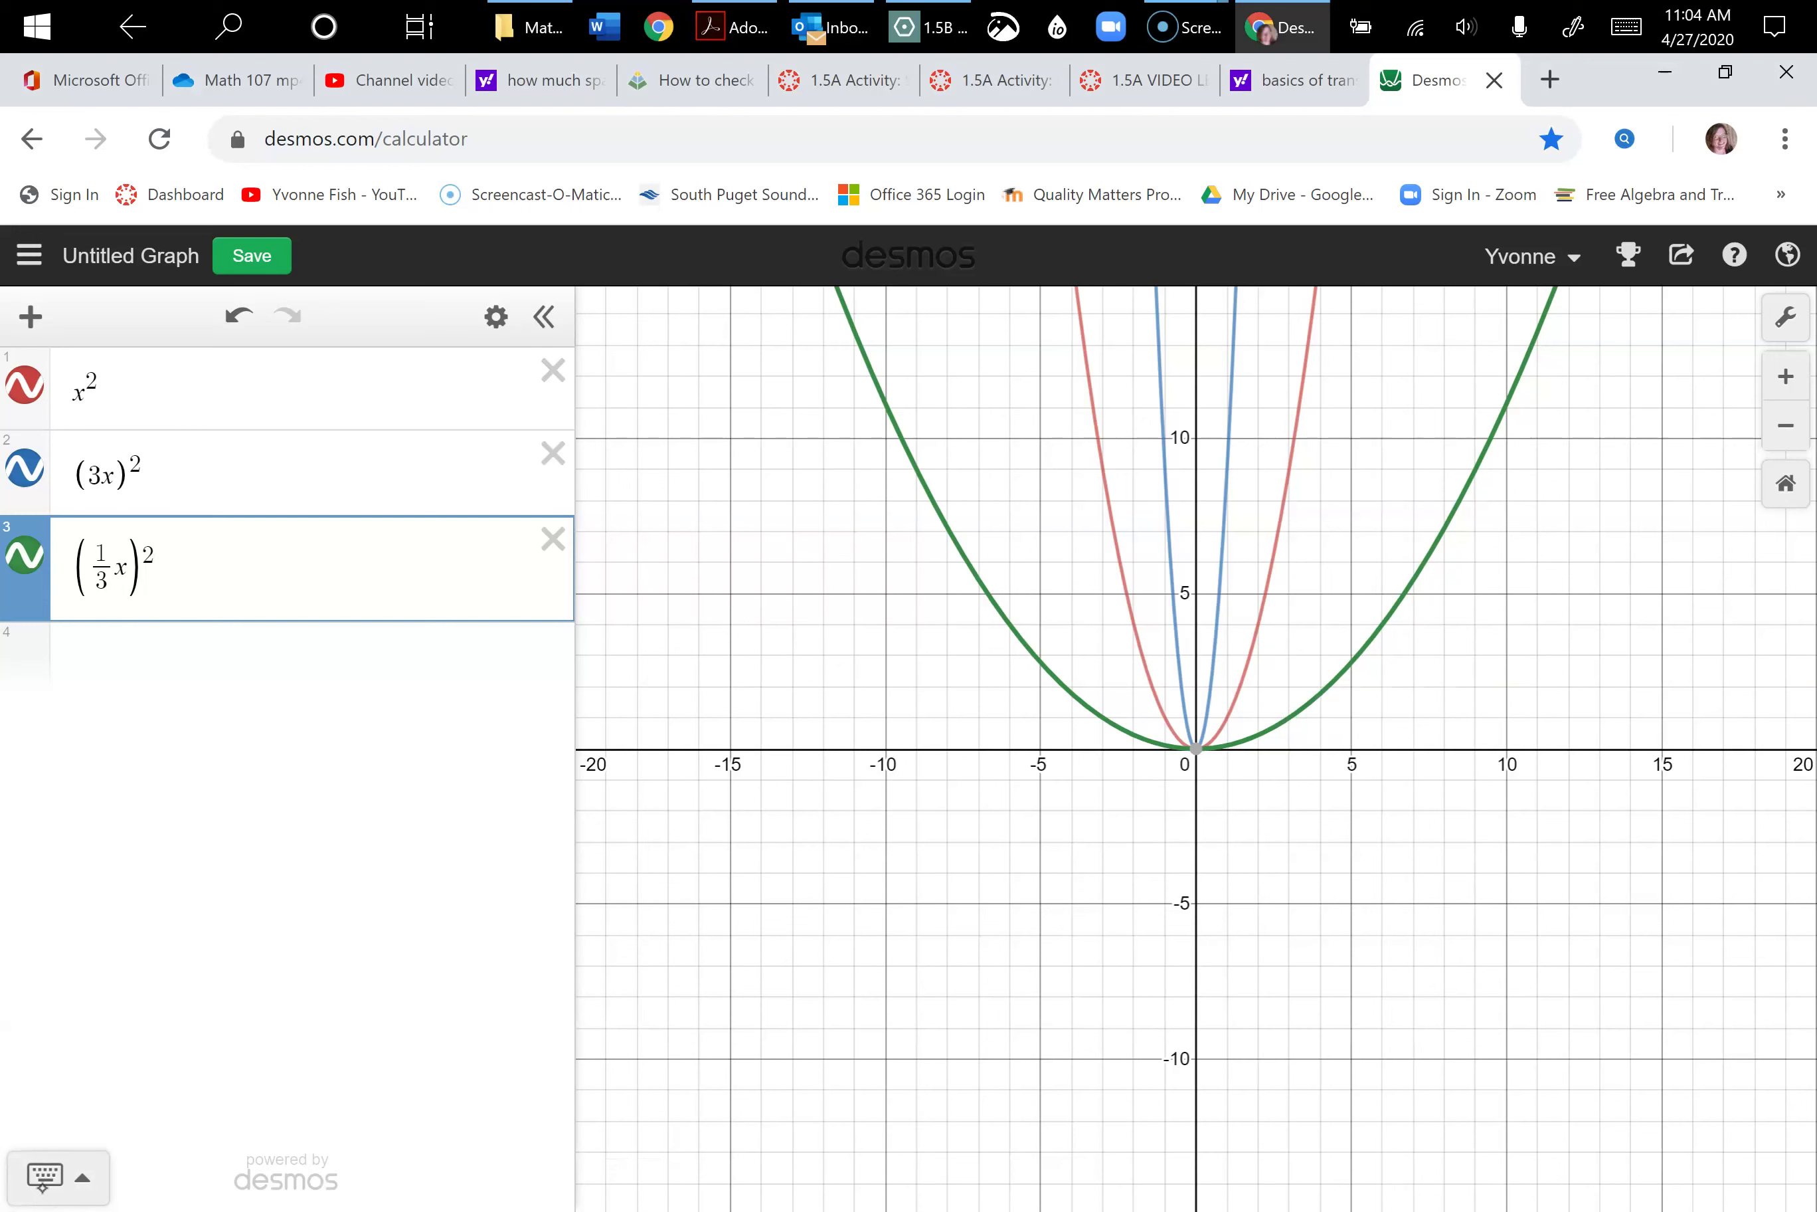
left_click_drag(1301, 710, 1252, 739)
- Delete the (1/3 x)^2 and (3x)^2 expressions, keeping only x^2
left_click(552, 538)
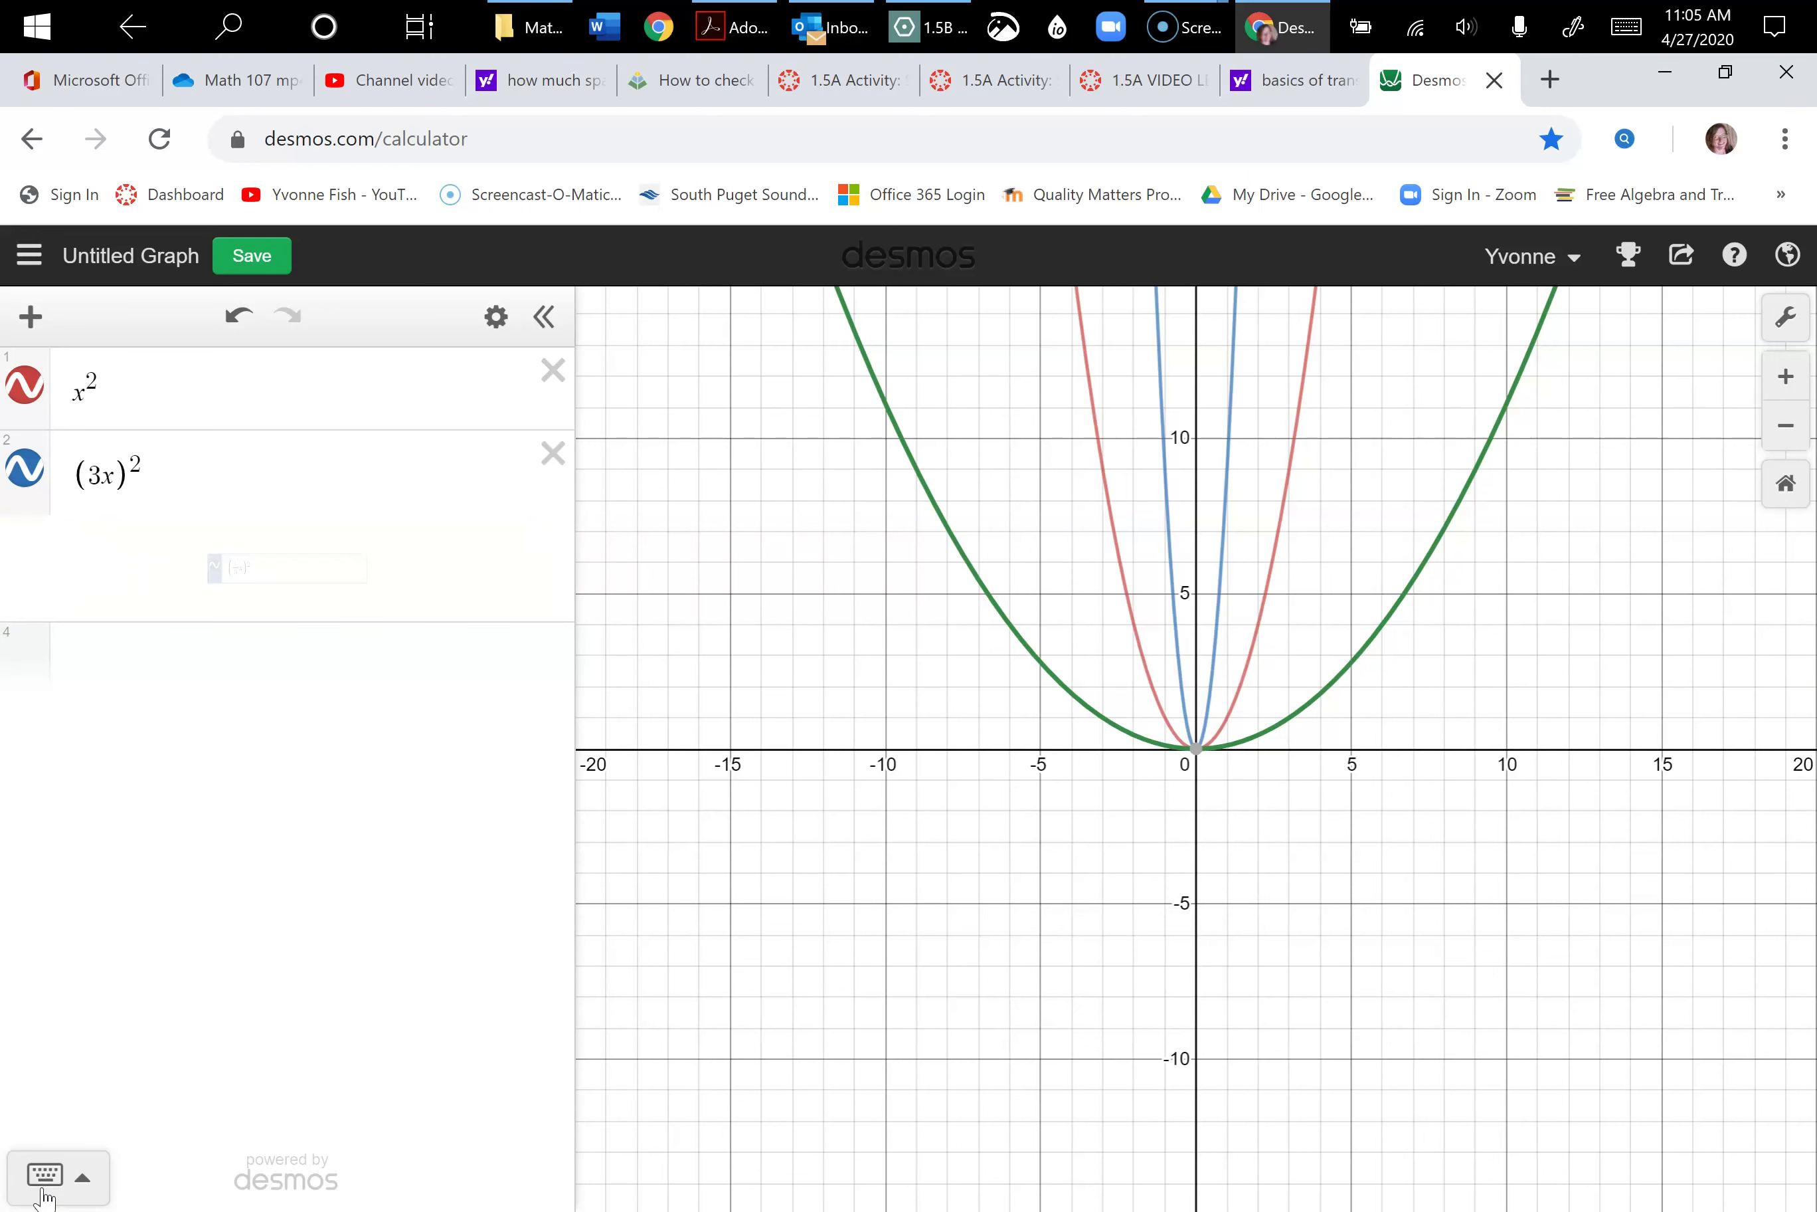
left_click(553, 452)
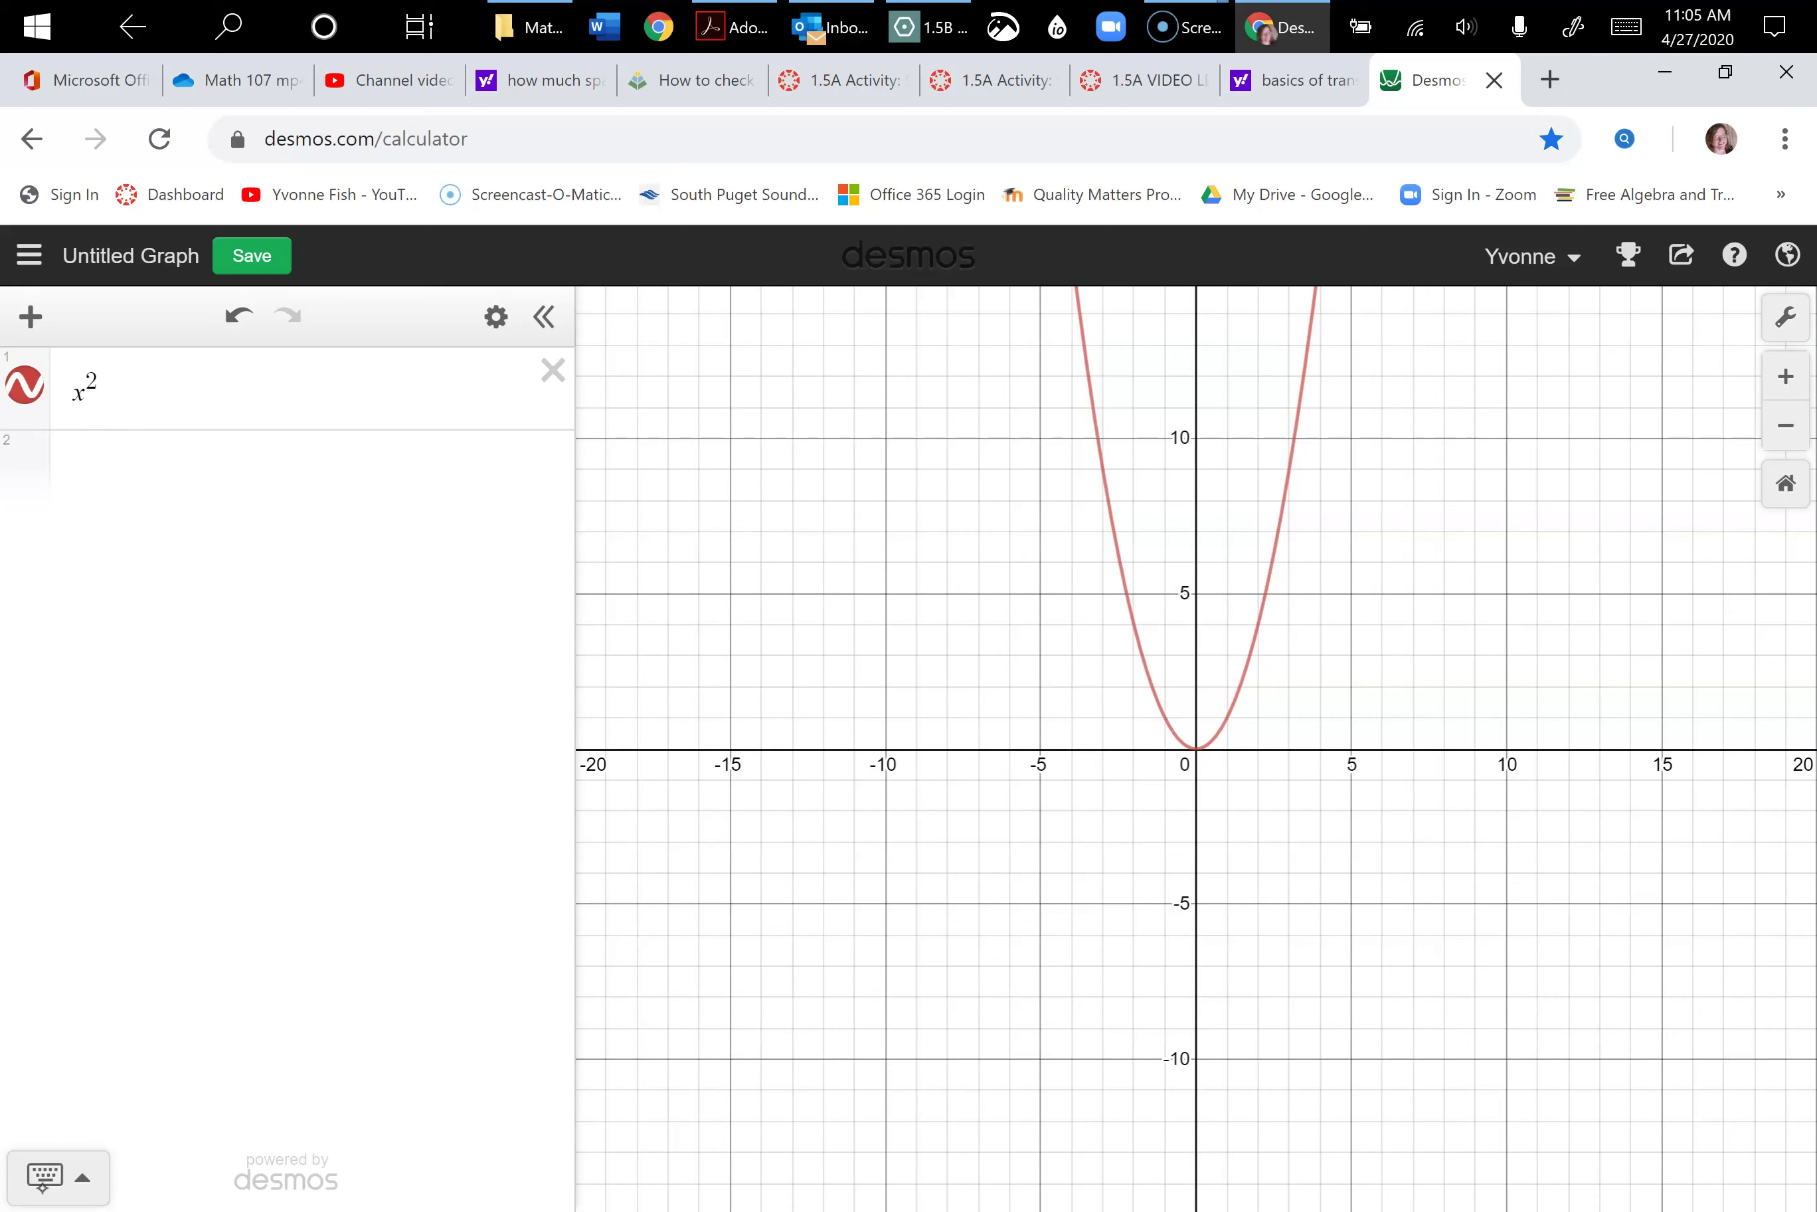
- Graph the vertical shift (x^2)-2 as the second expression and display its vertex and x-intercept coordinates
left_click(44, 1180)
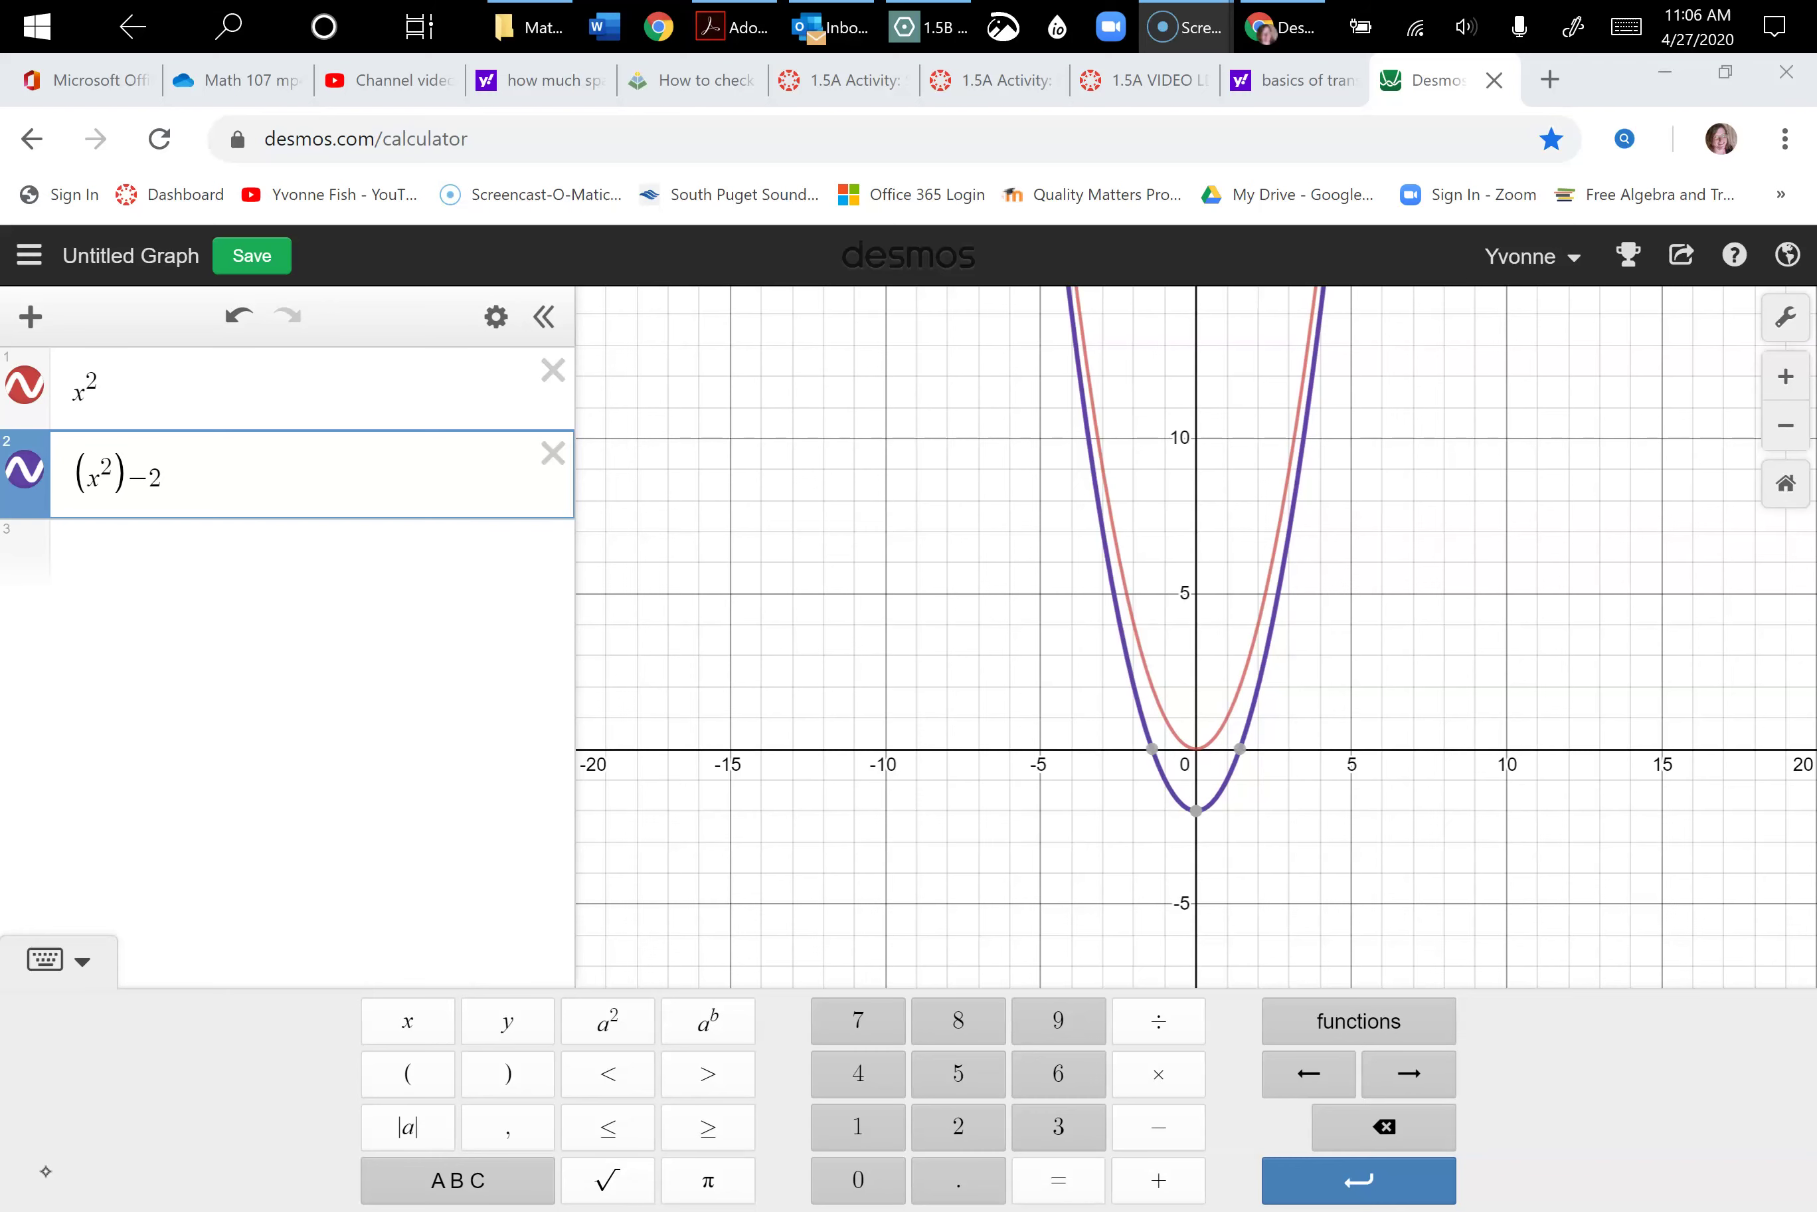
left_click(45, 1170)
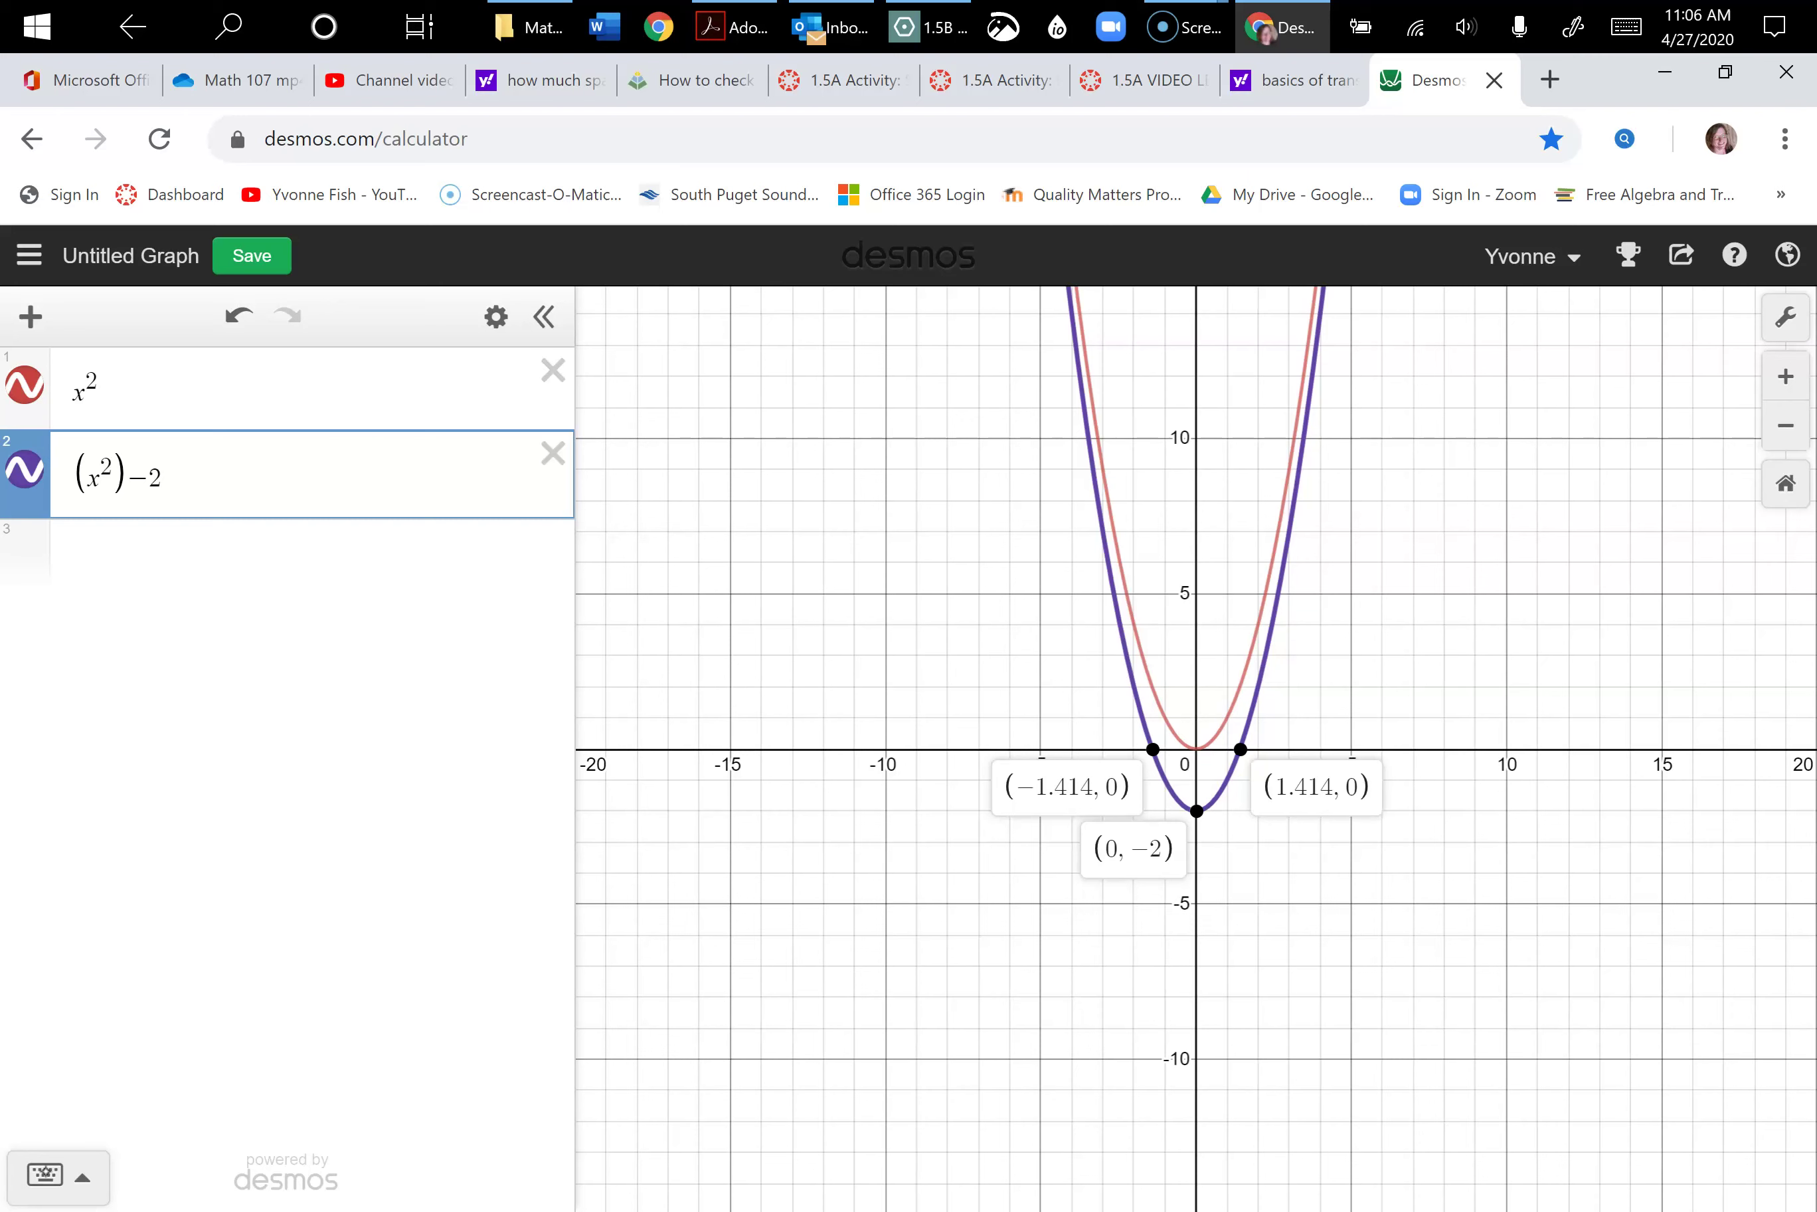
- Graph the upward vertical shift (x^2)+2 as the third expression
left_click(1199, 748)
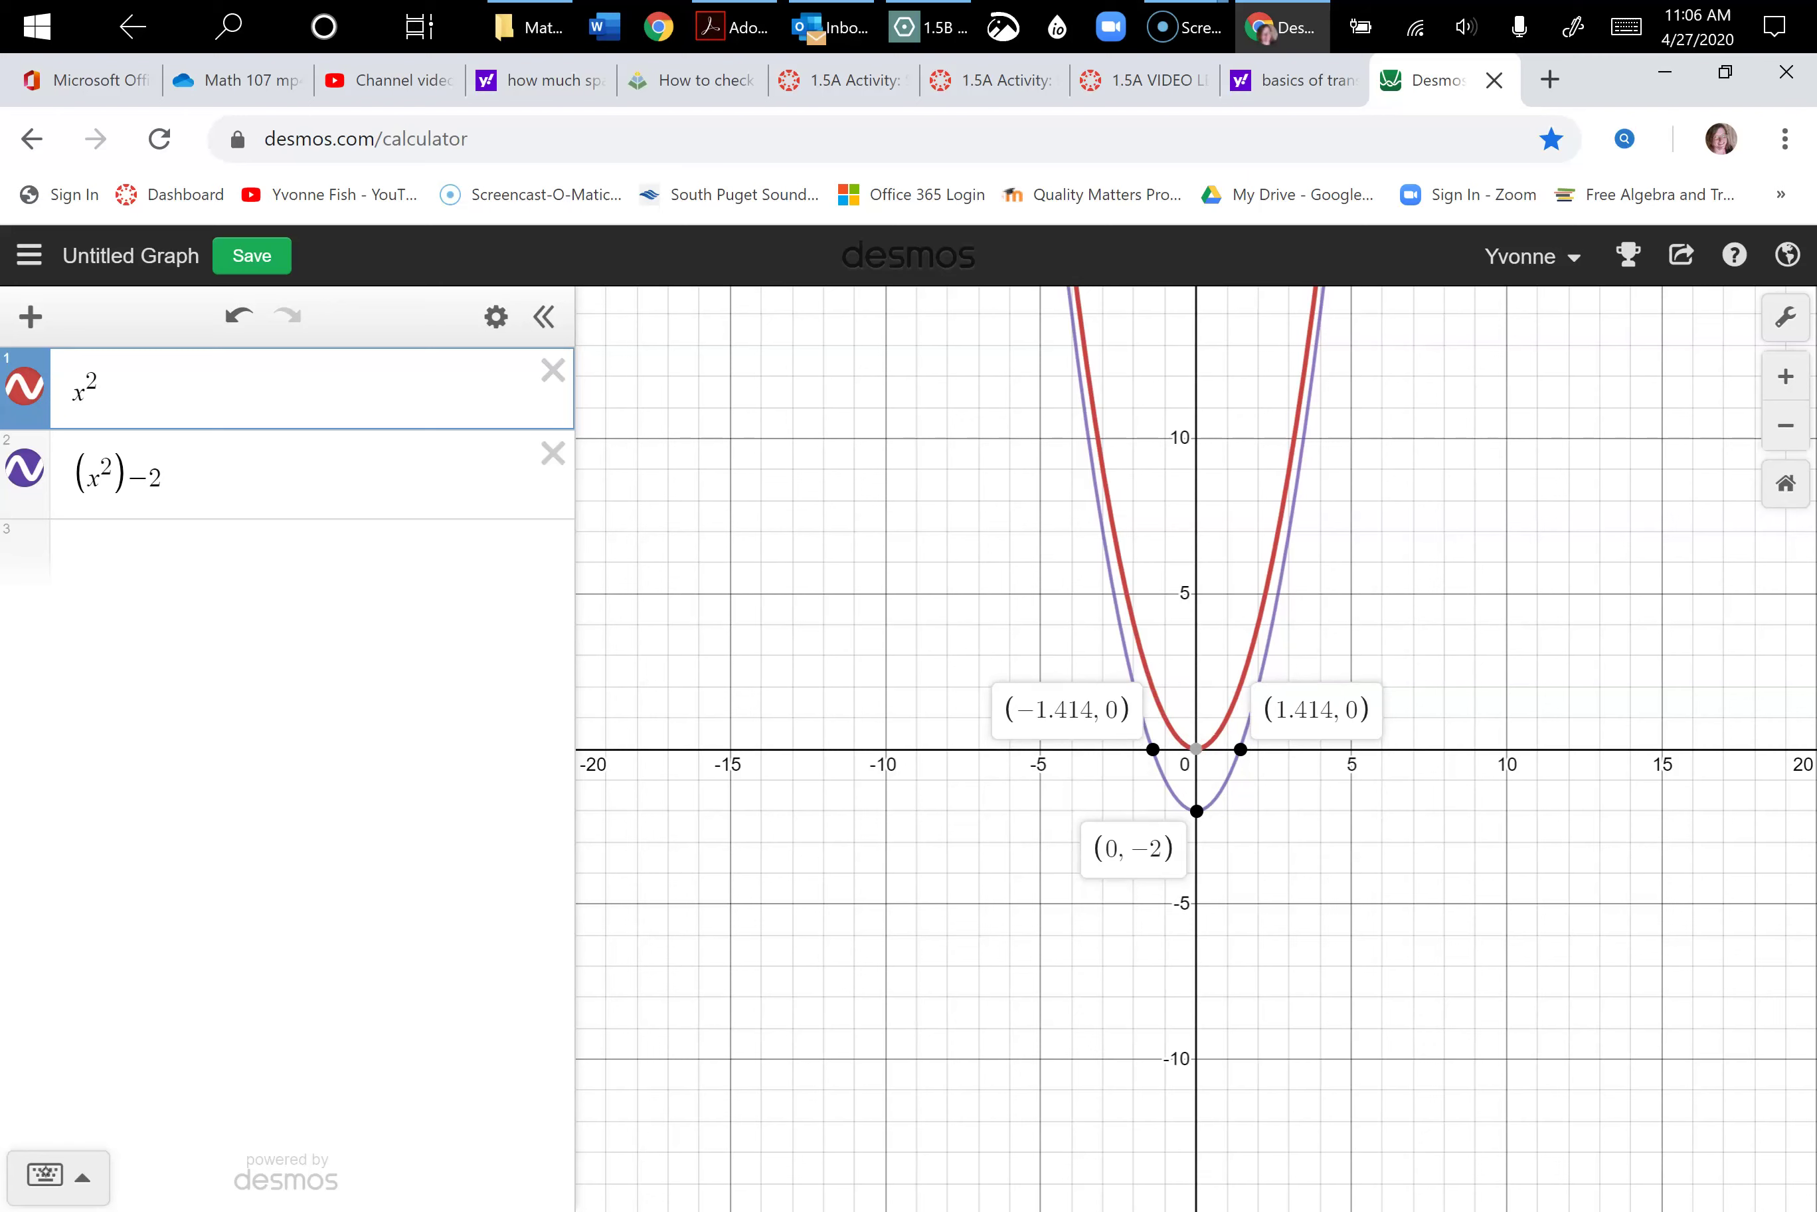
left_click(45, 1171)
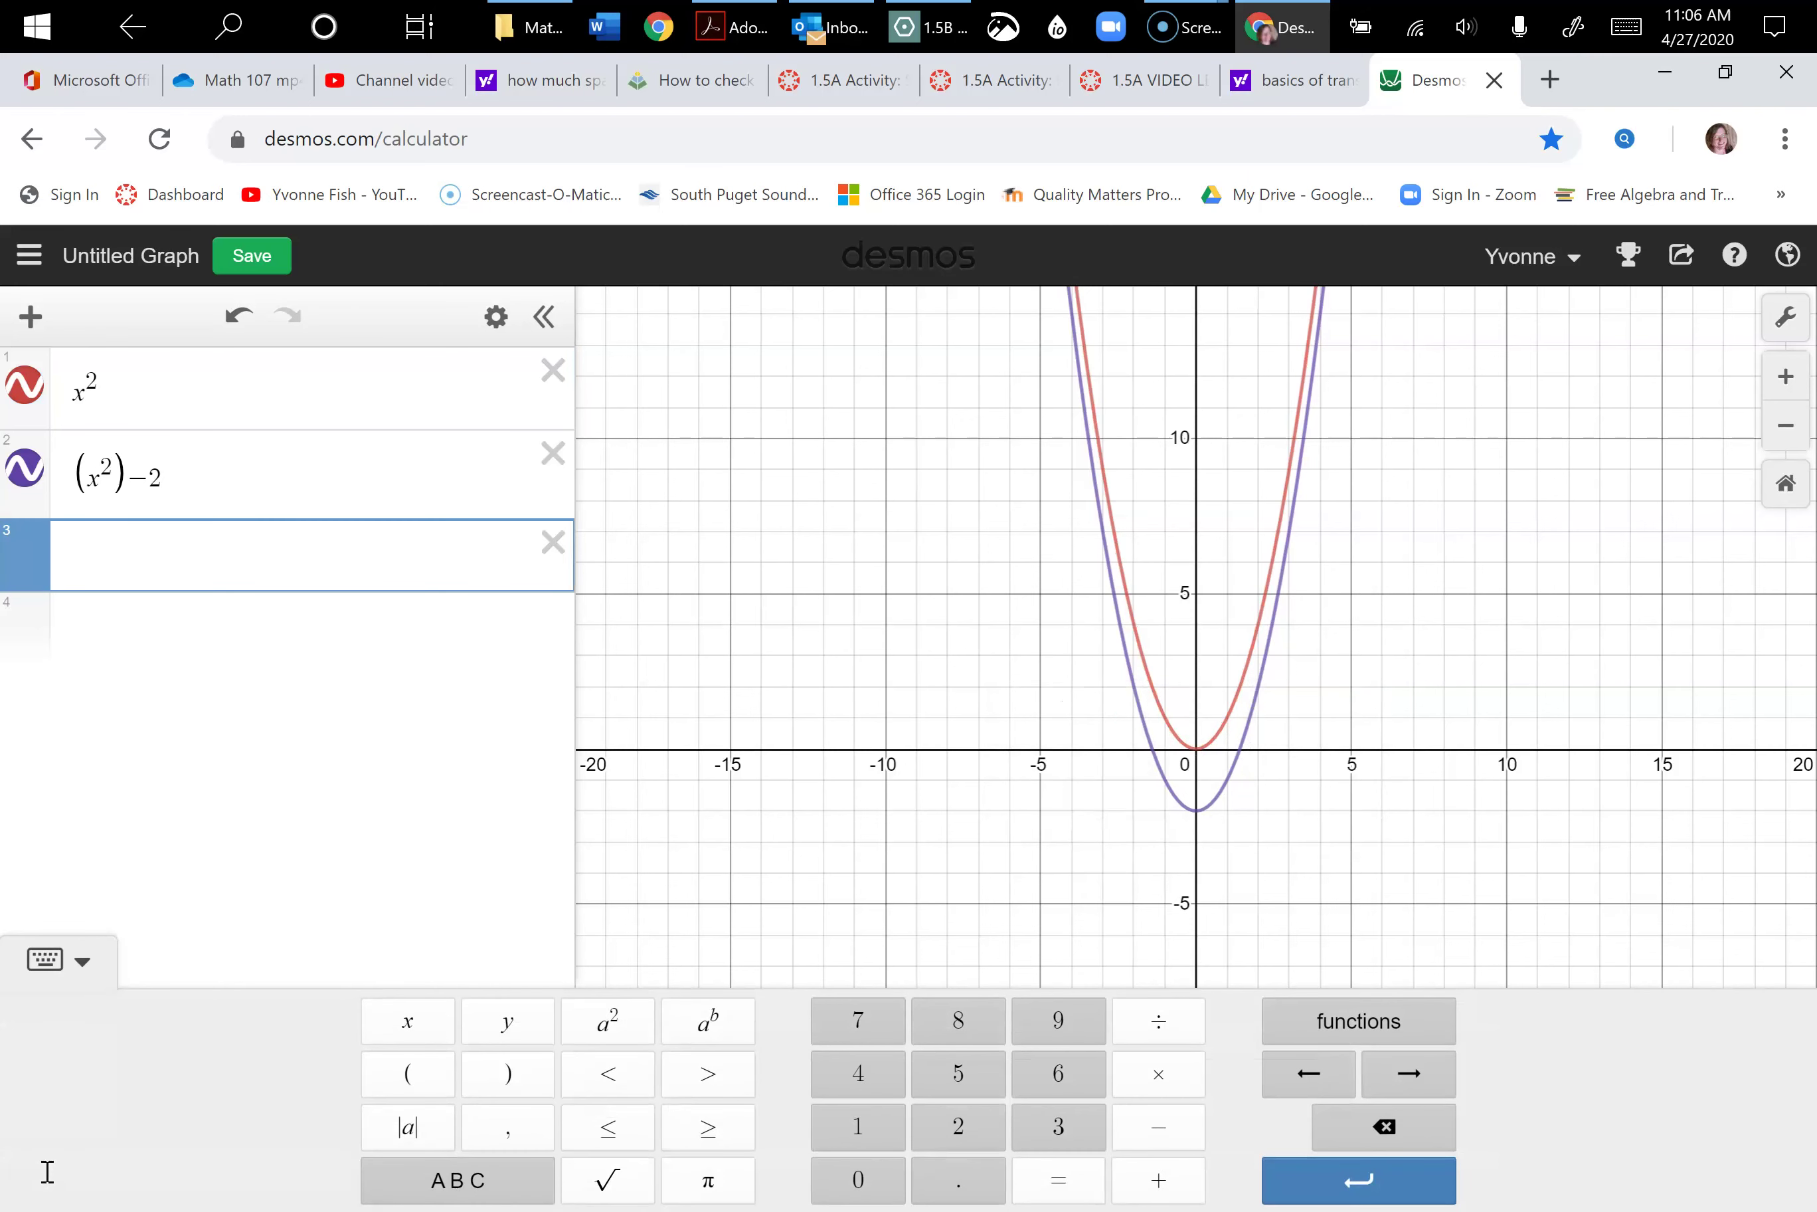
type("(x^2)")
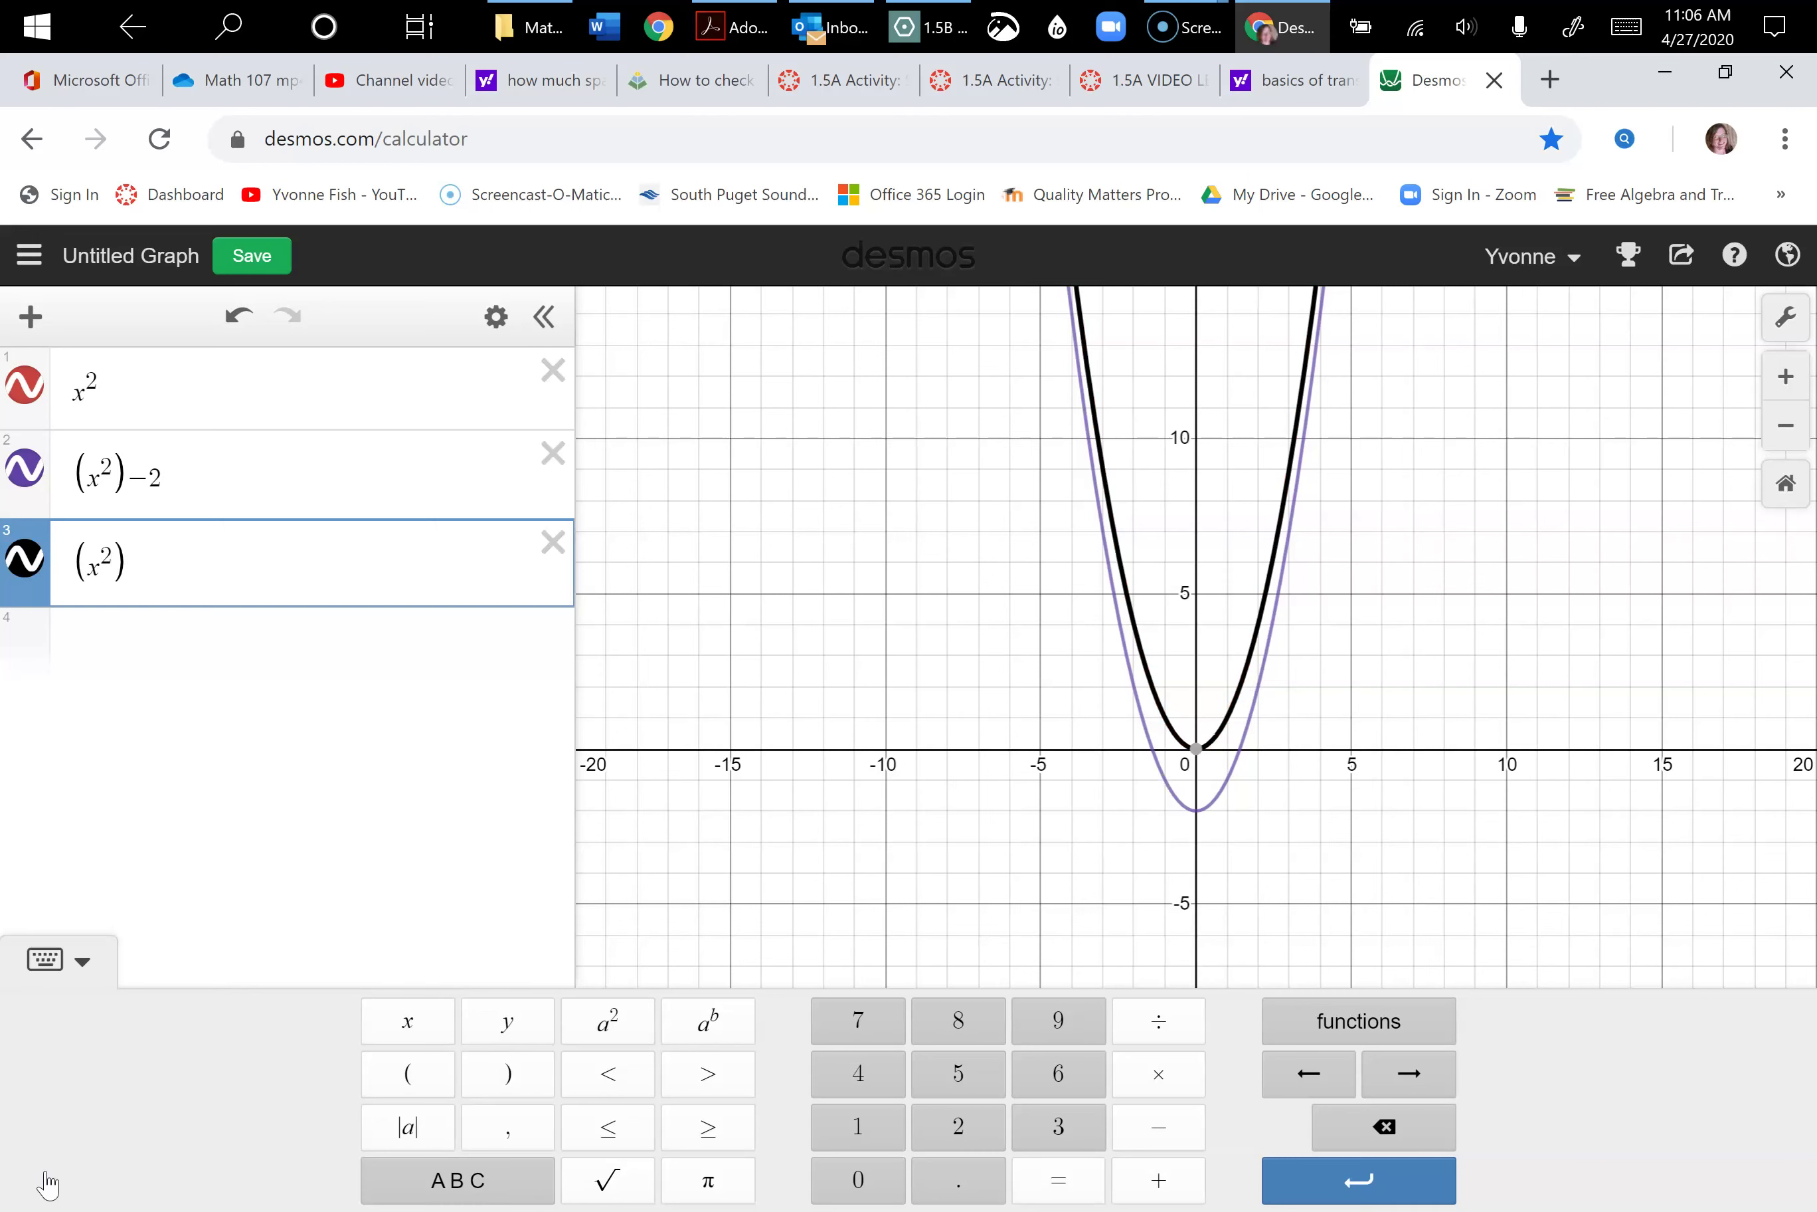
type("+2")
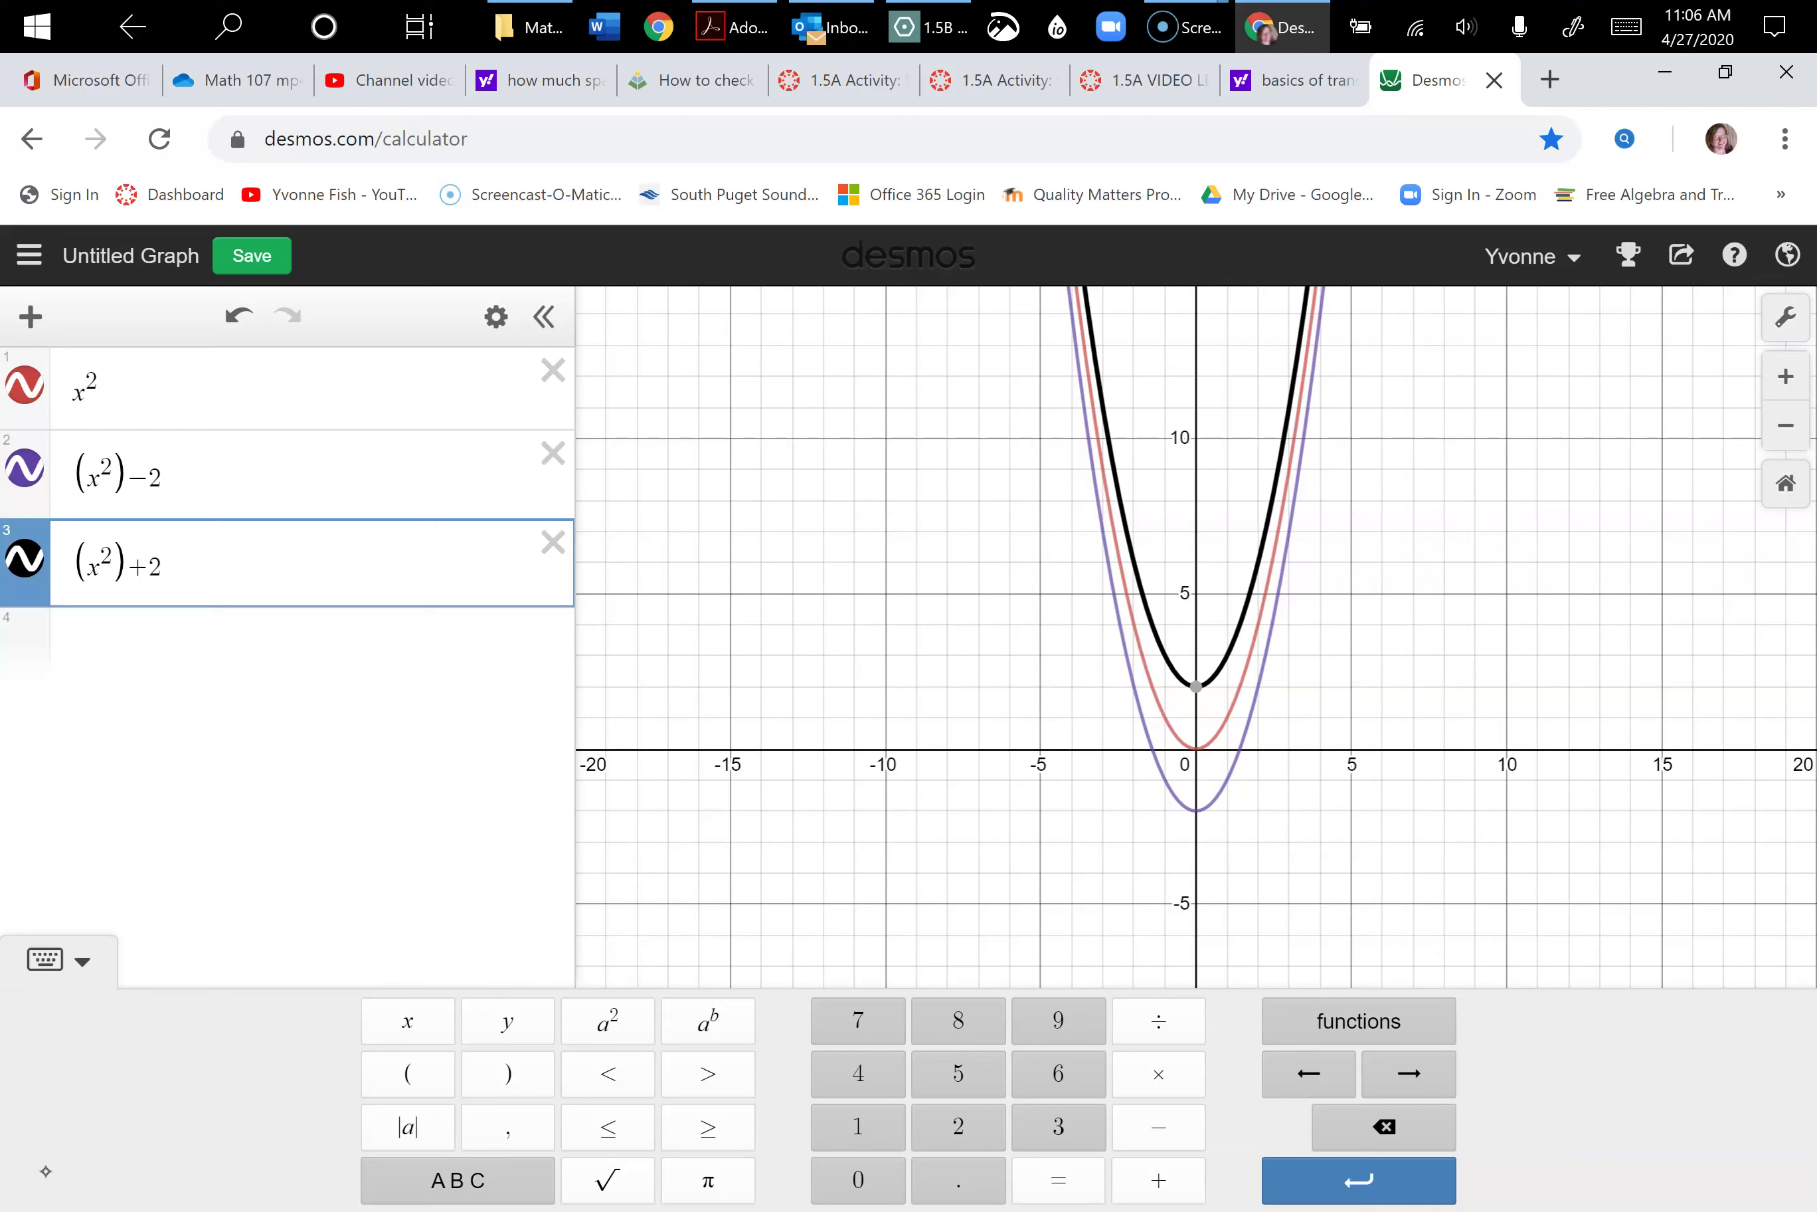
- Delete the (x^2)-2 and (x^2)+2 expressions, keeping only x^2
left_click(553, 454)
key("Return")
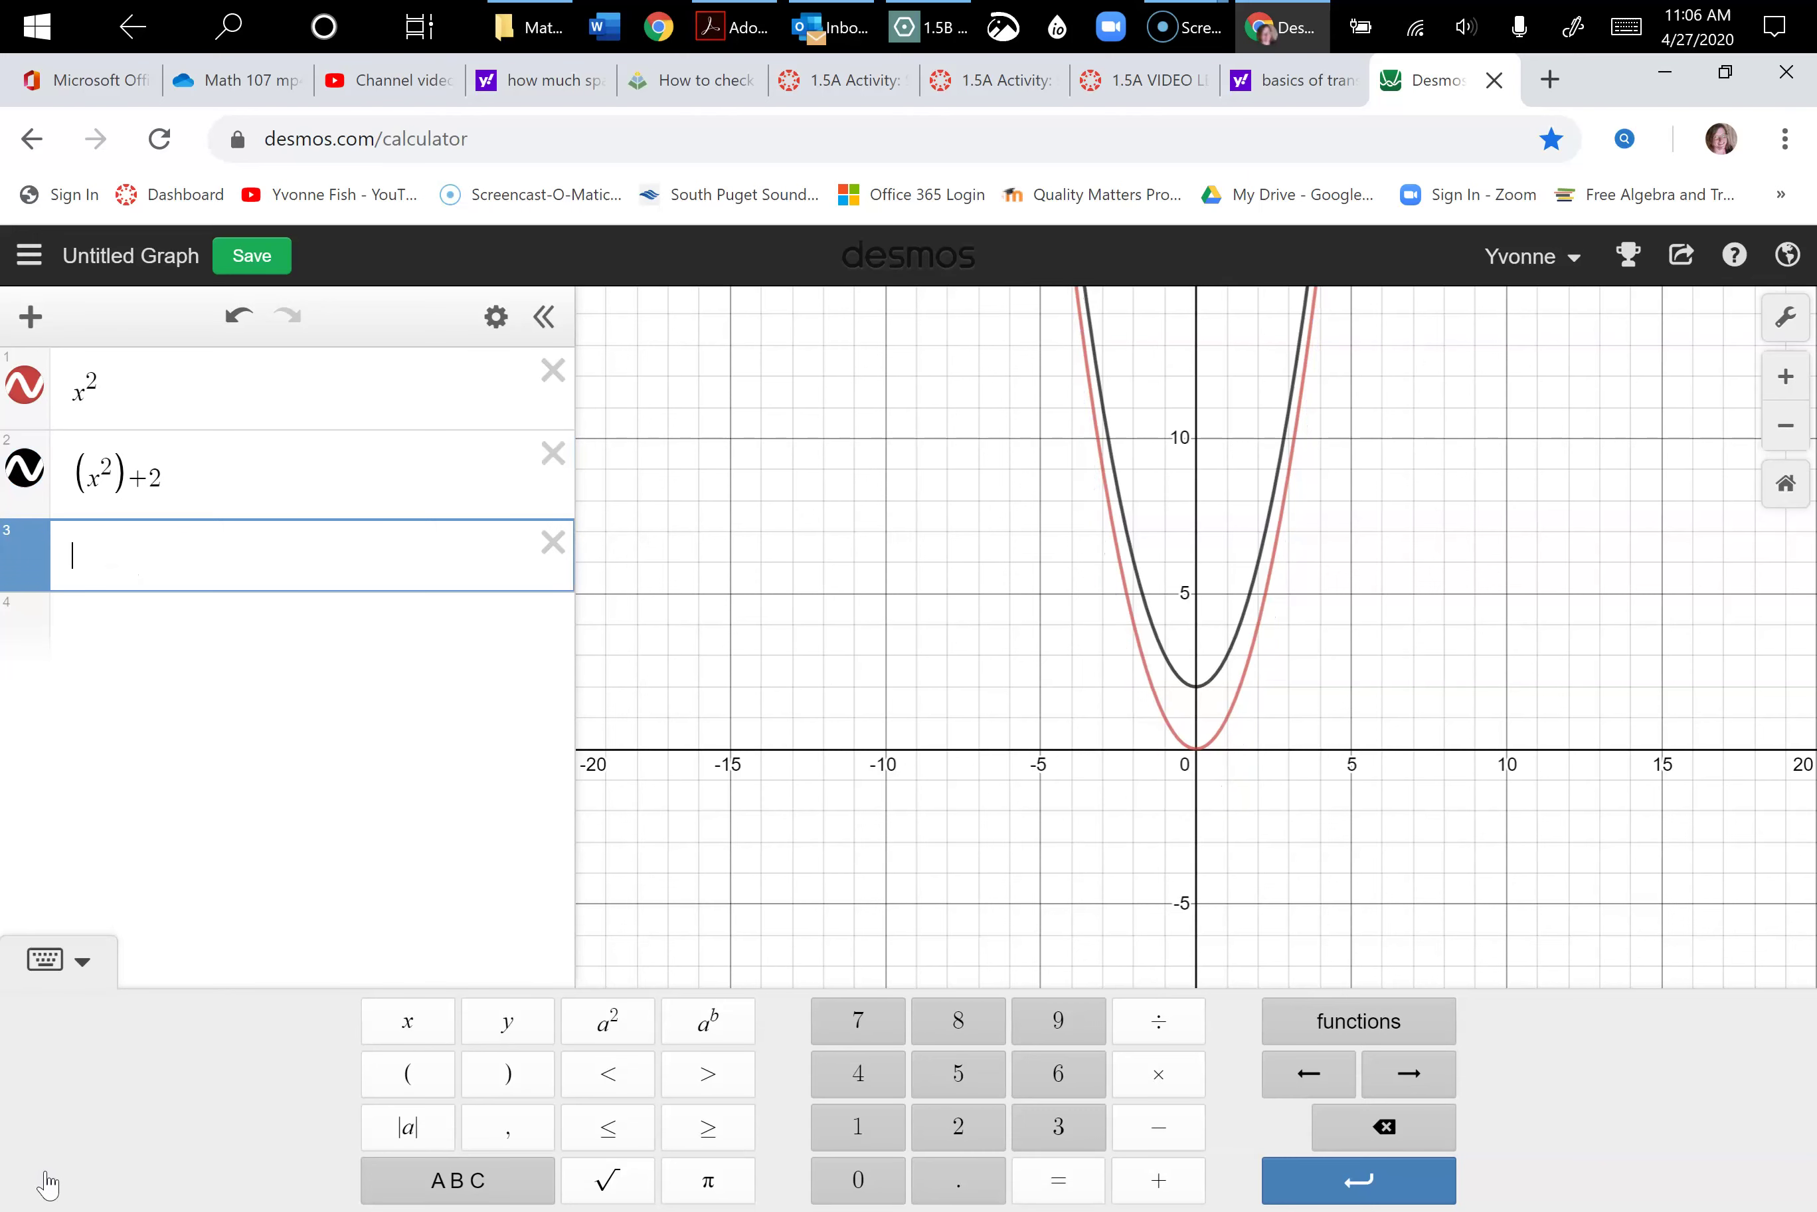
left_click(553, 454)
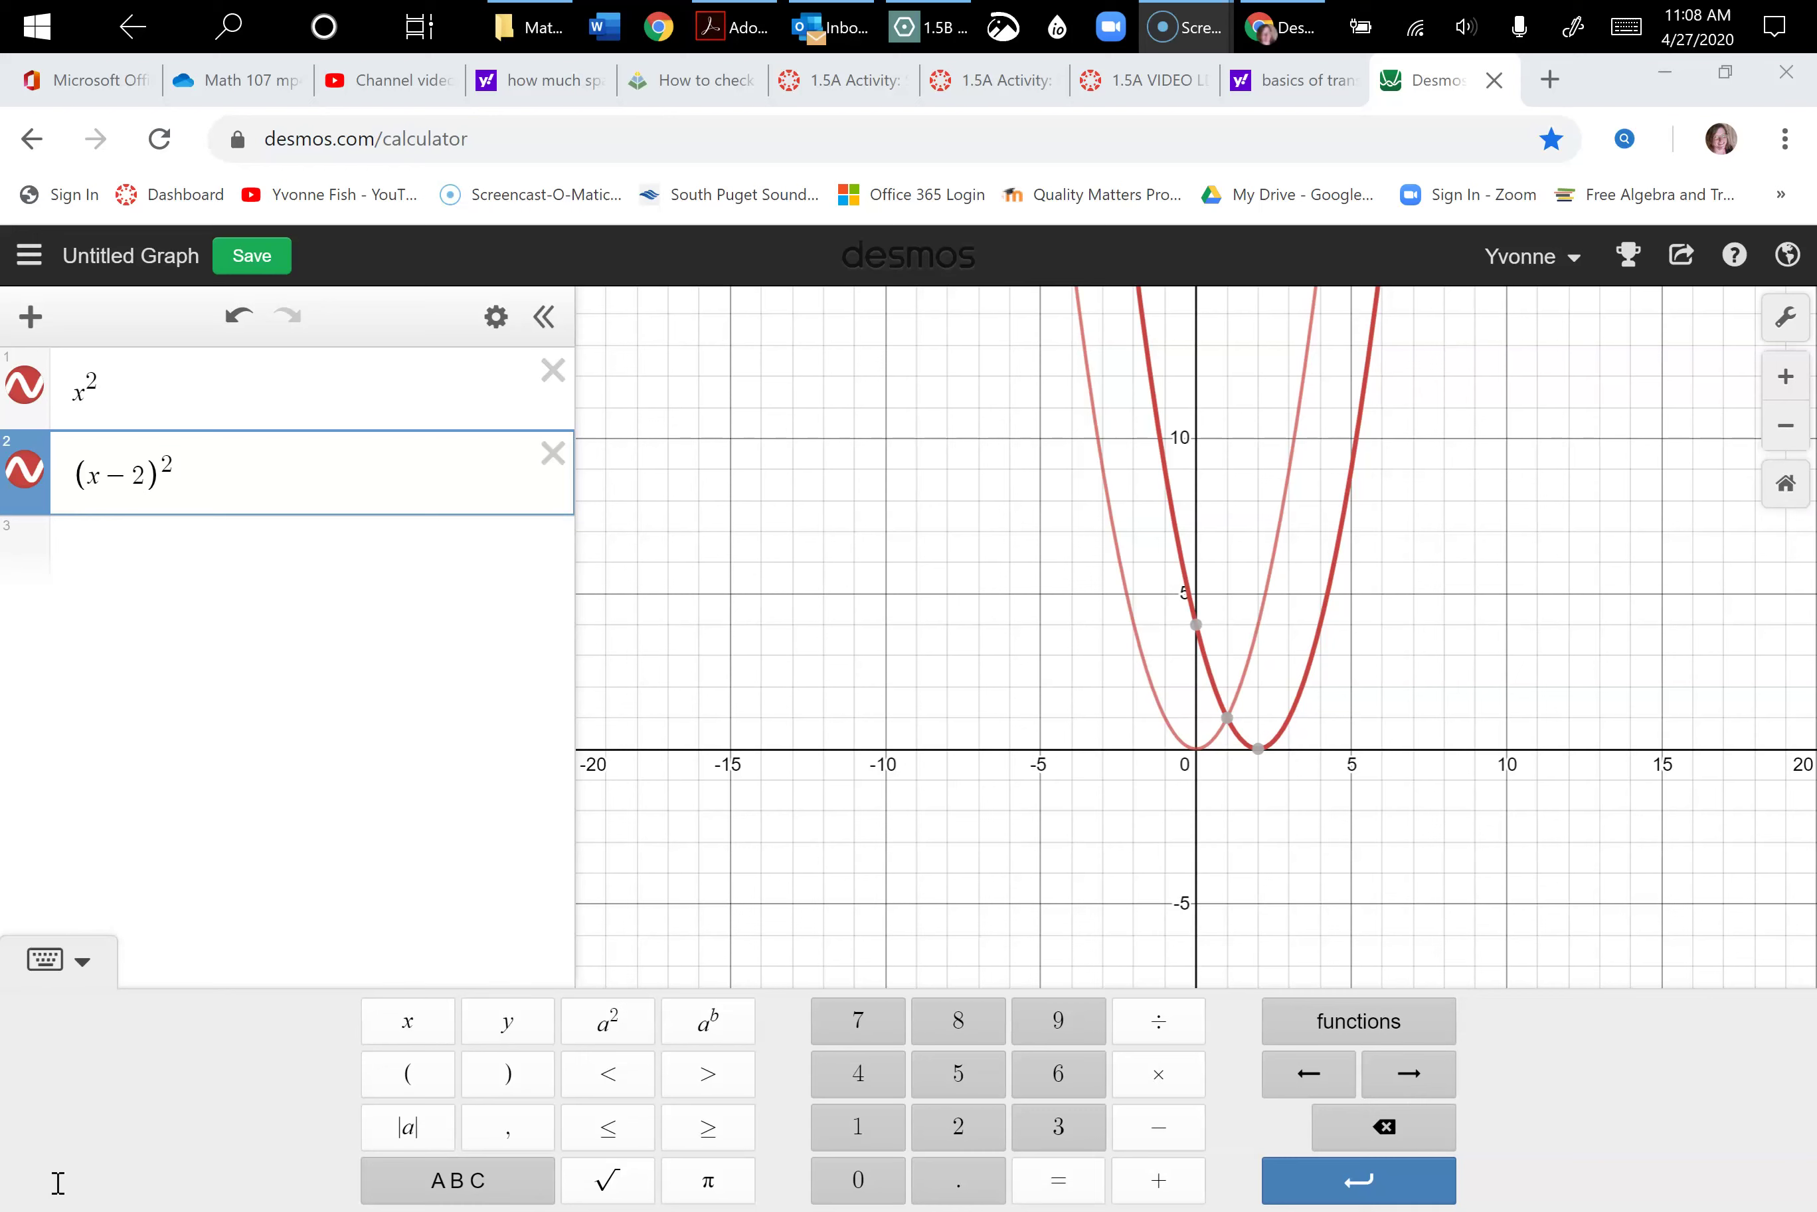
- Display the vertex coordinates of x^2 and trace the rising right side of (x-2)^2 to compare the two curves
left_click(58, 1182)
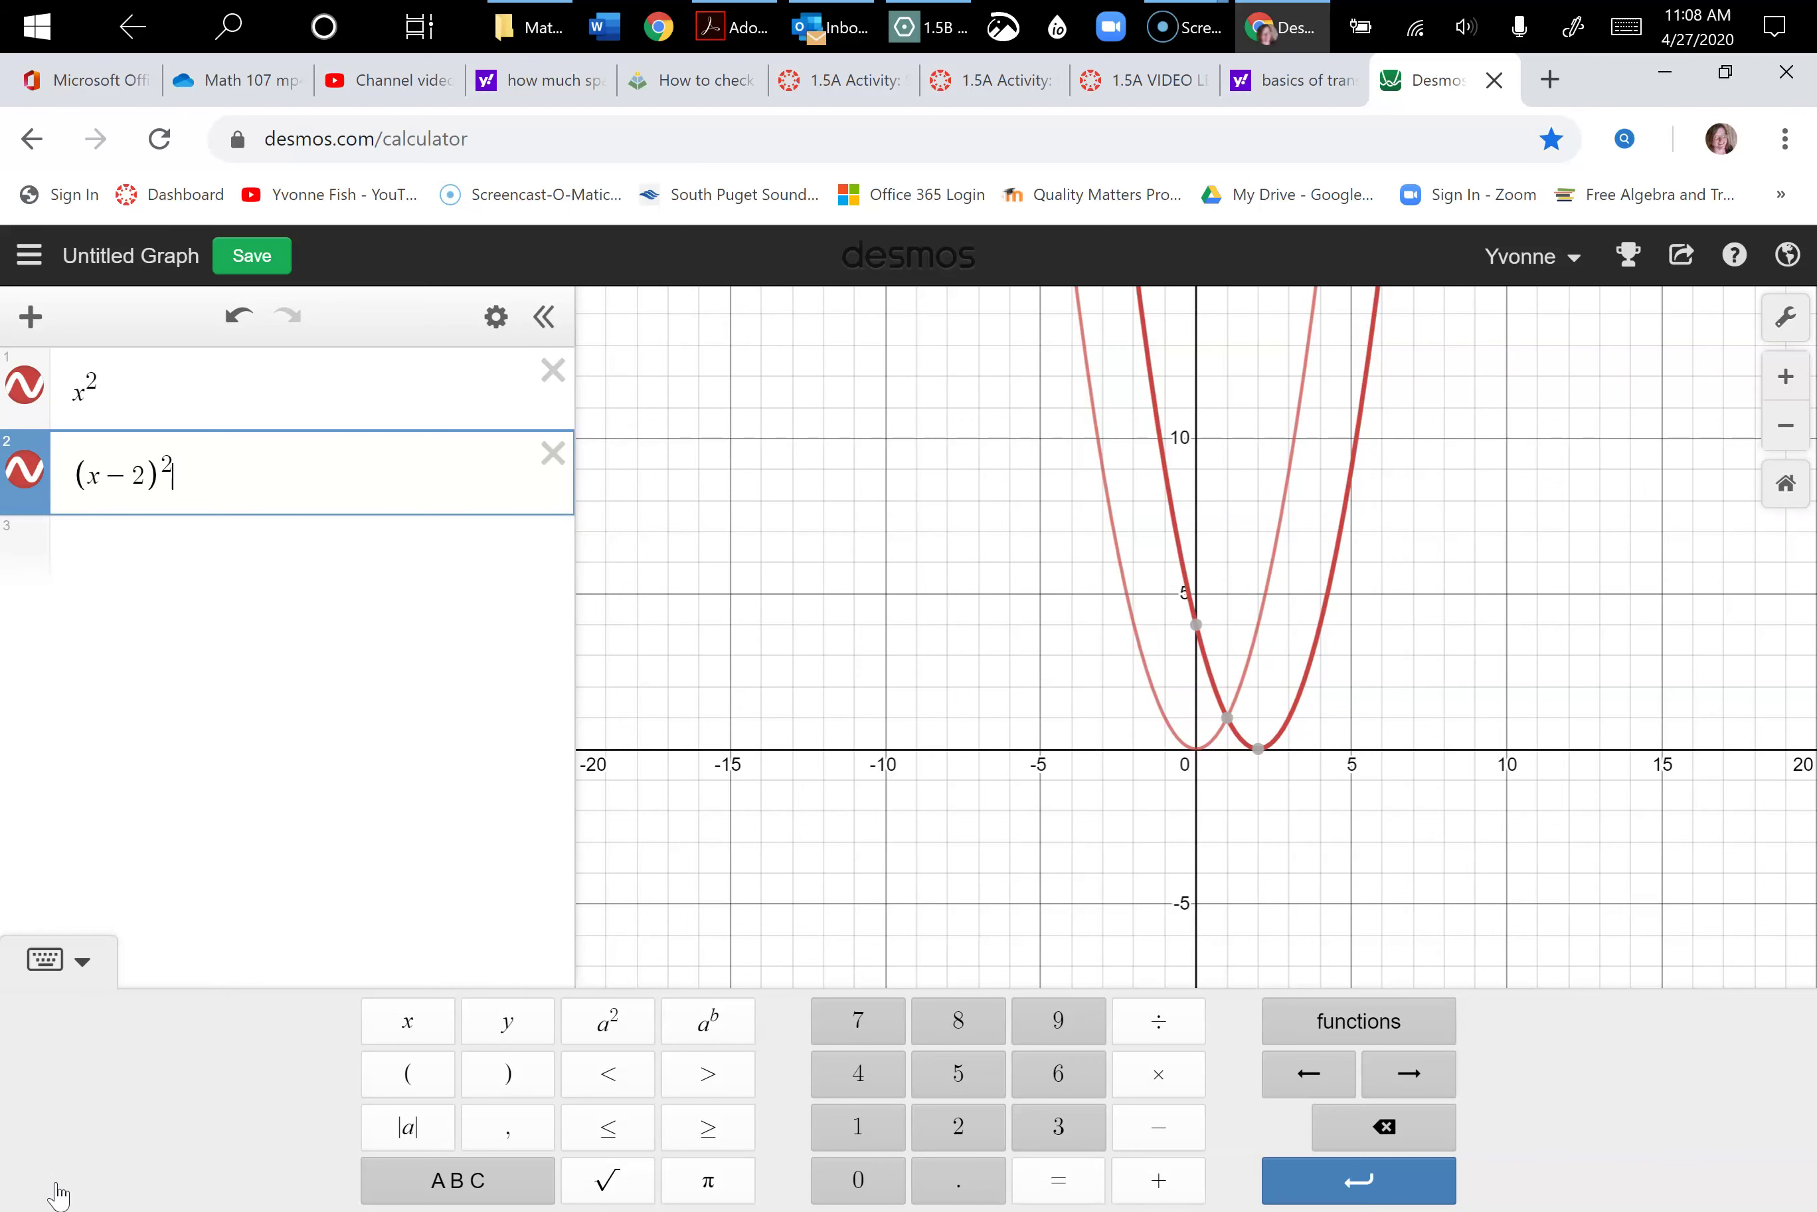
left_click(1197, 748)
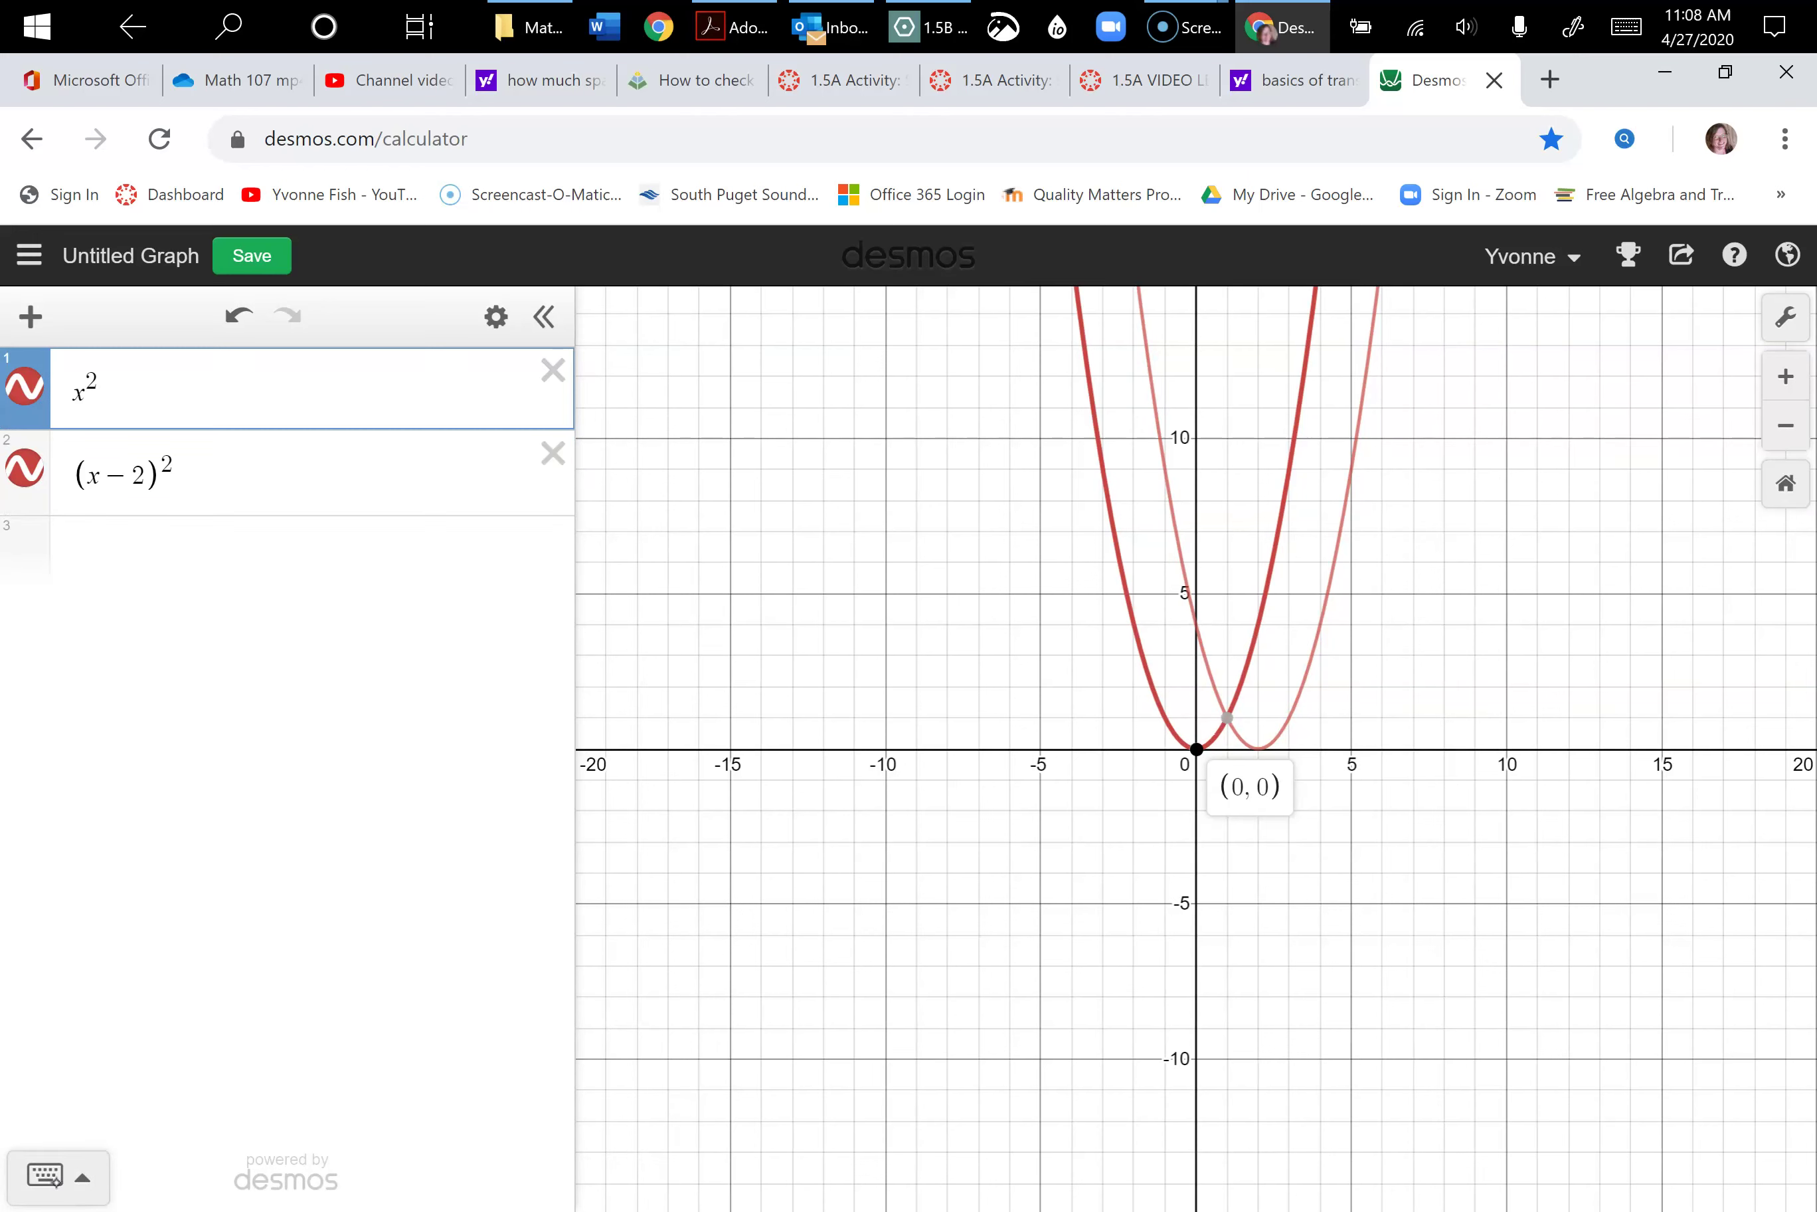
left_click(313, 472)
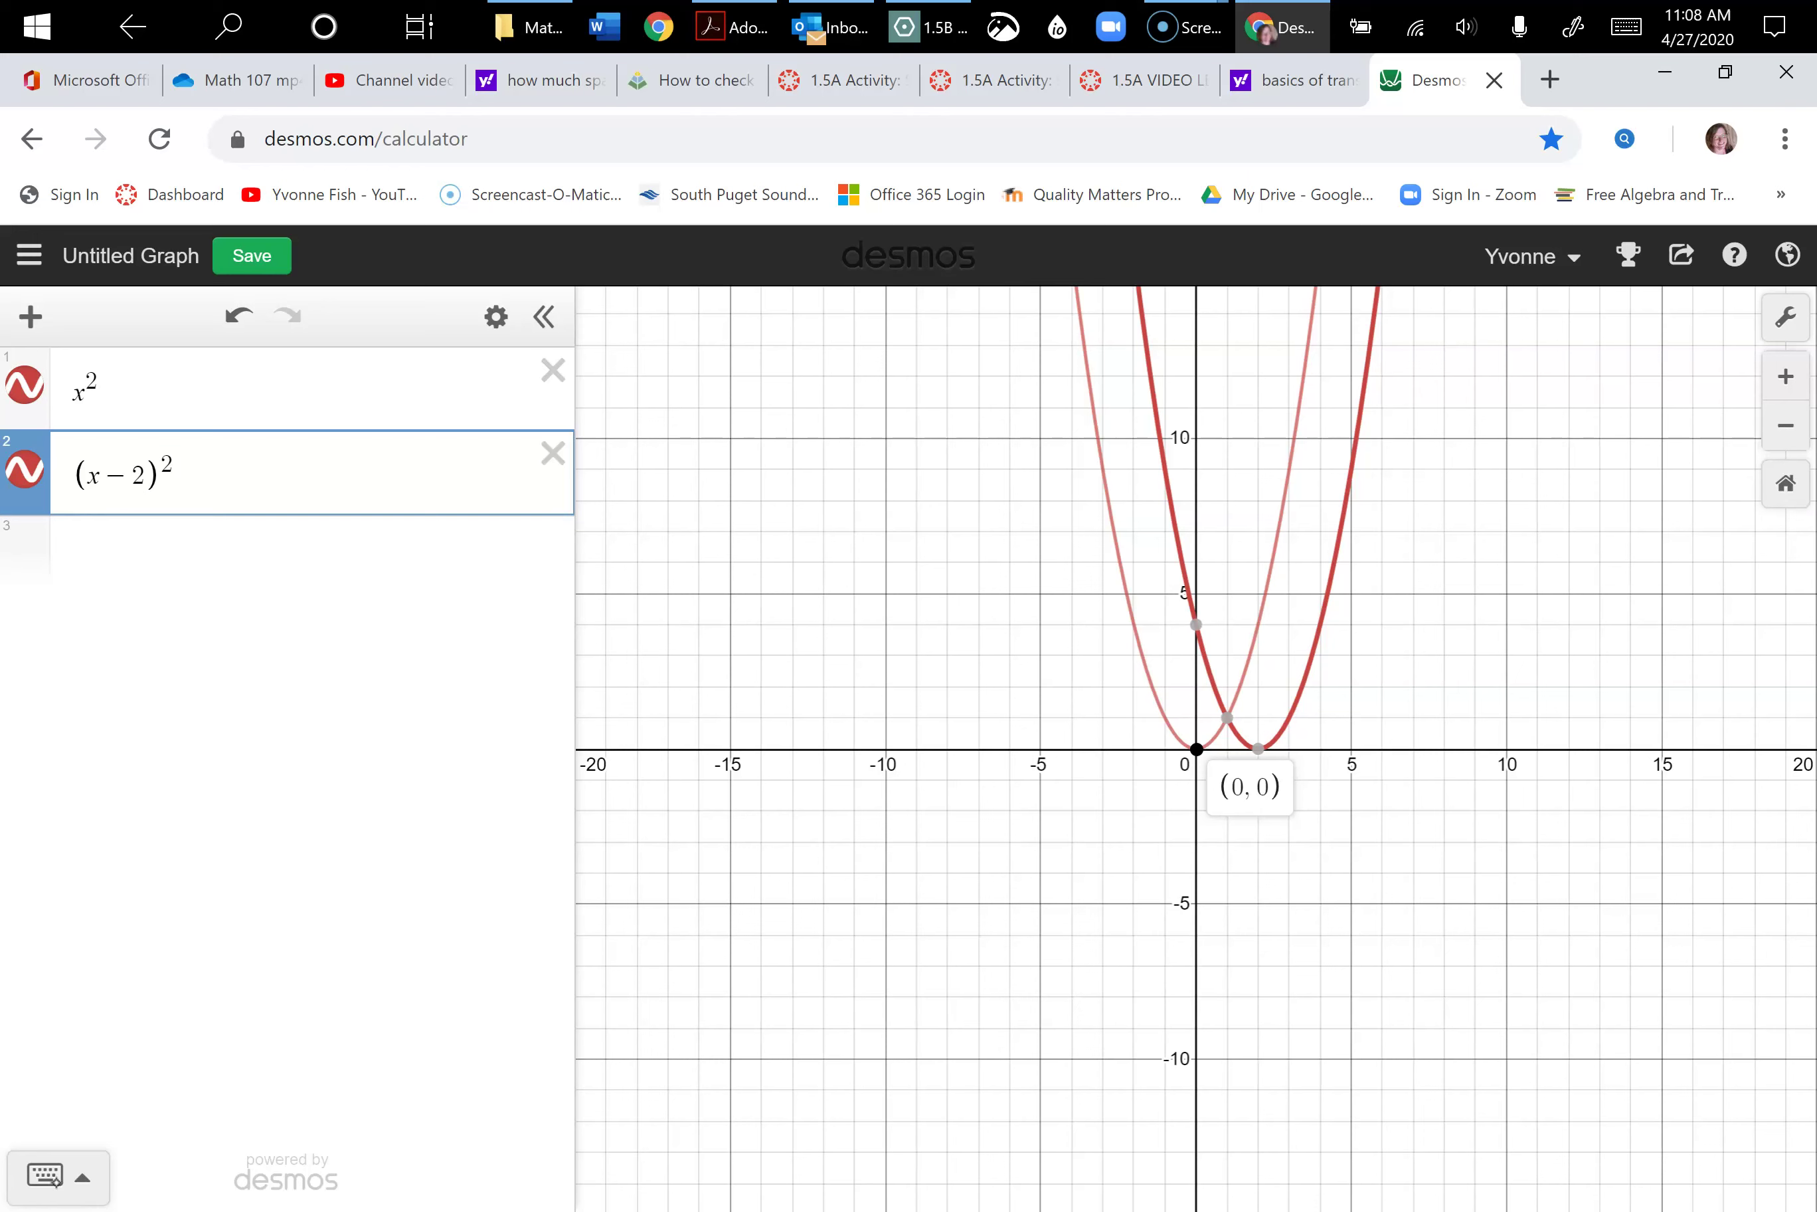
left_click_drag(1296, 703, 1322, 622)
- Graph the horizontal shift (x+6)^2 as the third expression
left_click(57, 1177)
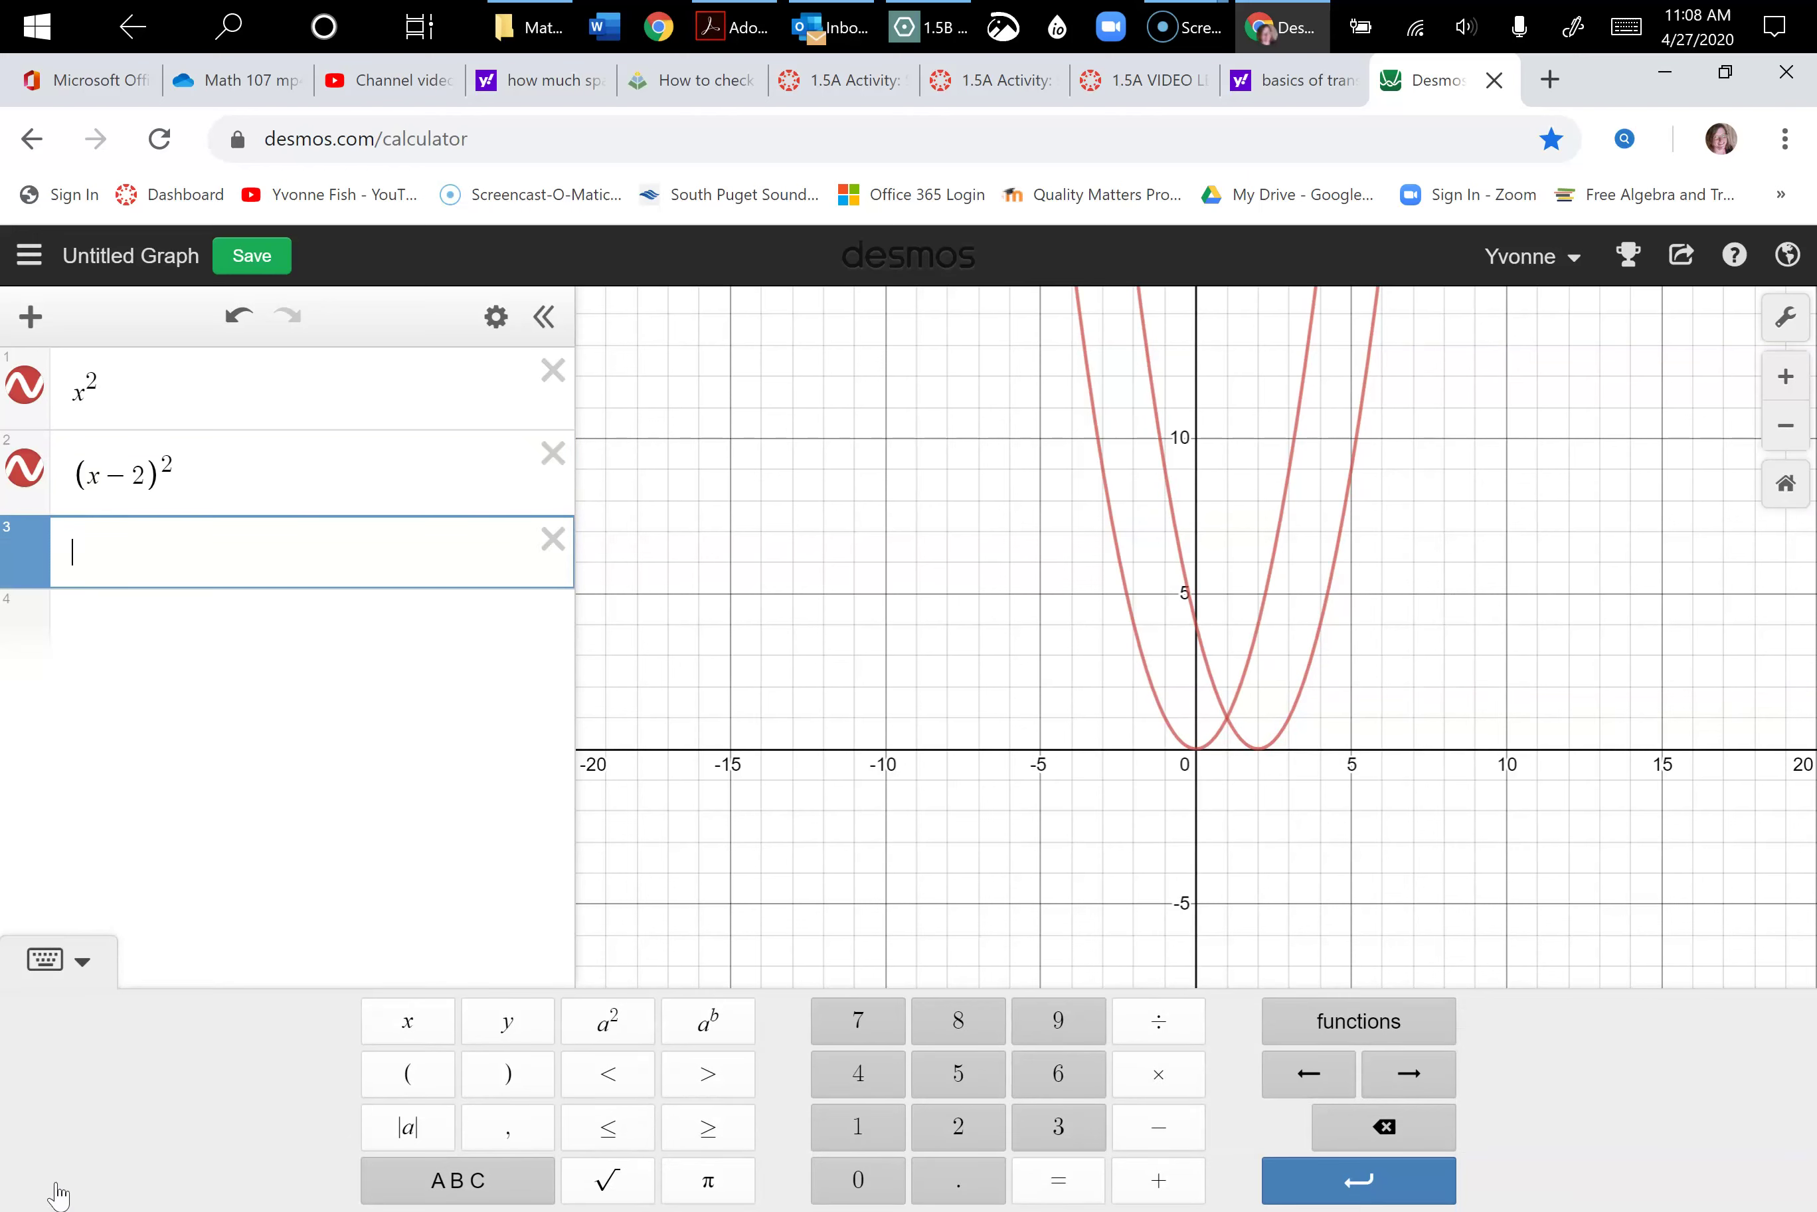
type("(x")
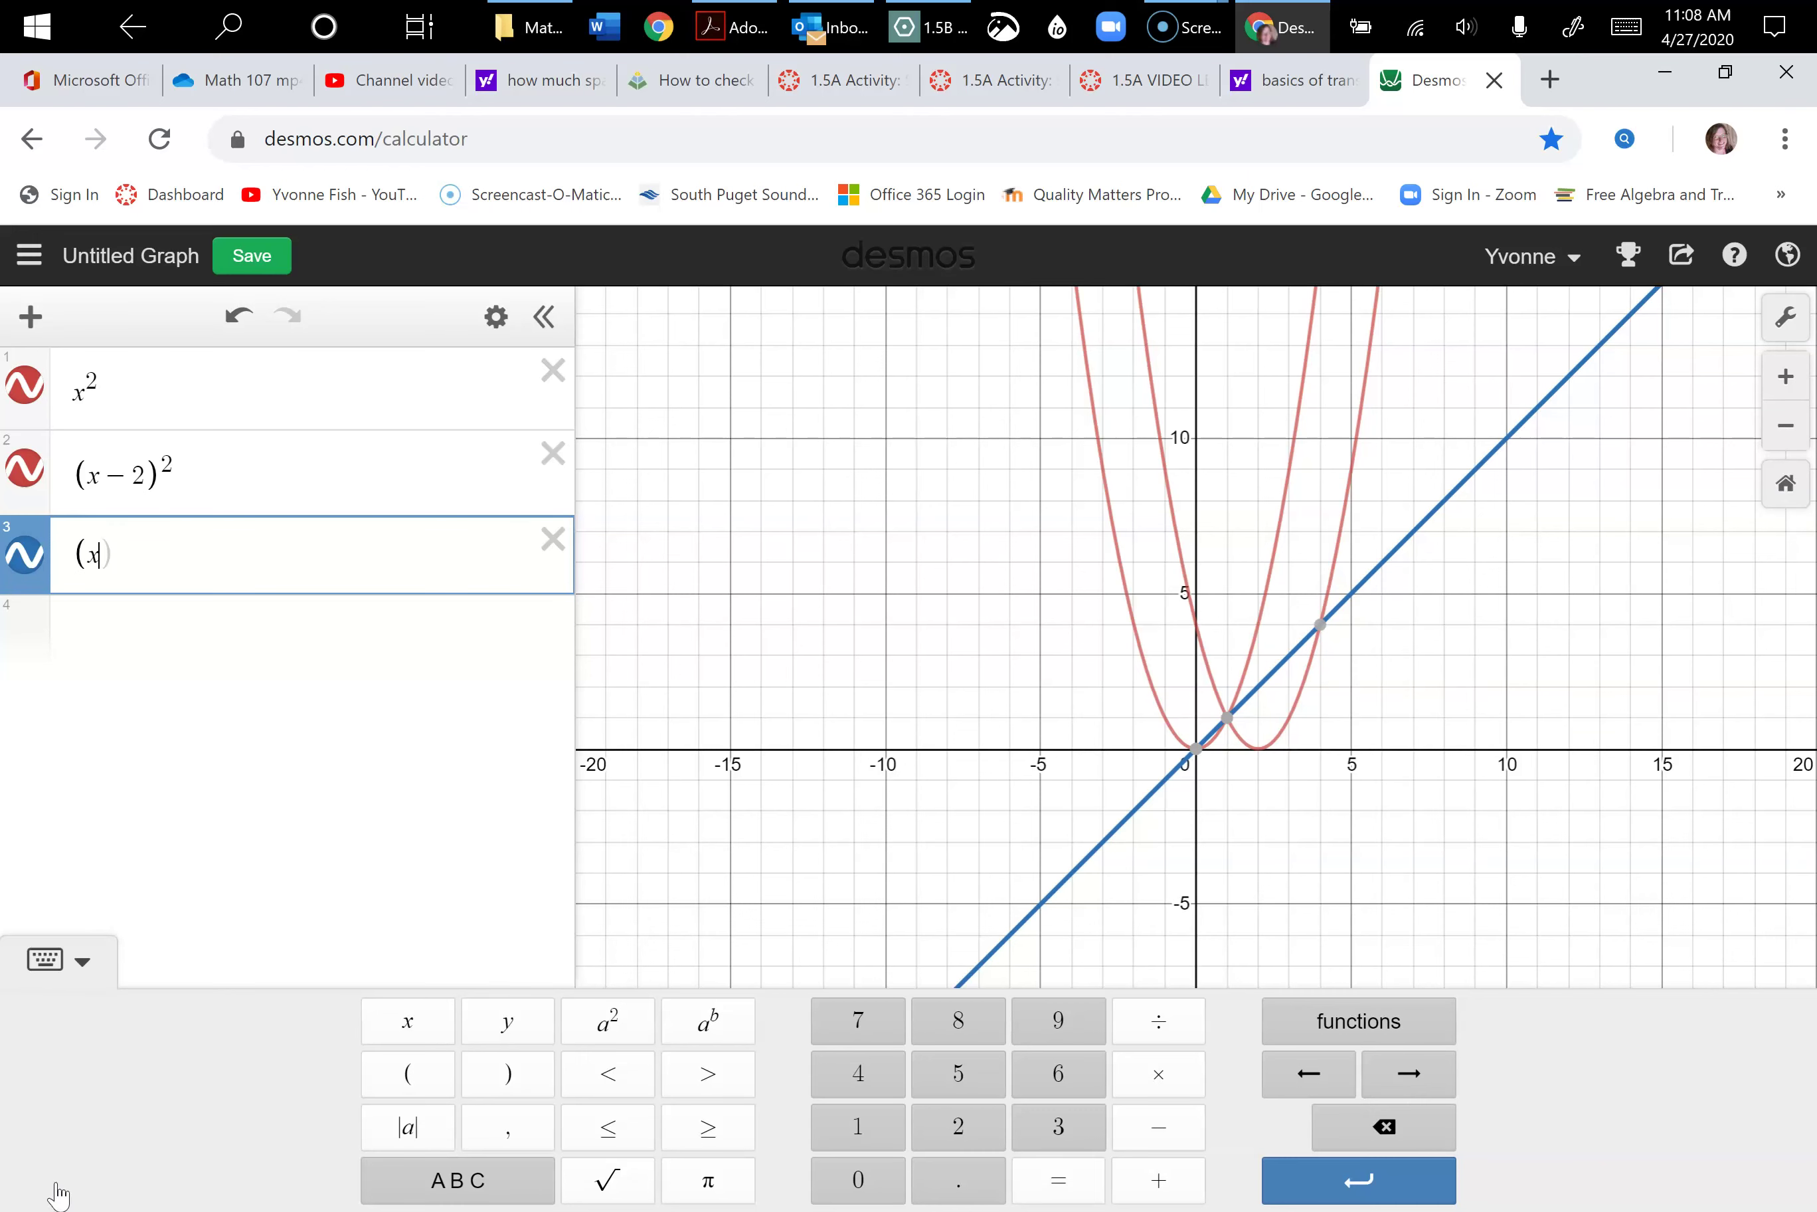
type("+")
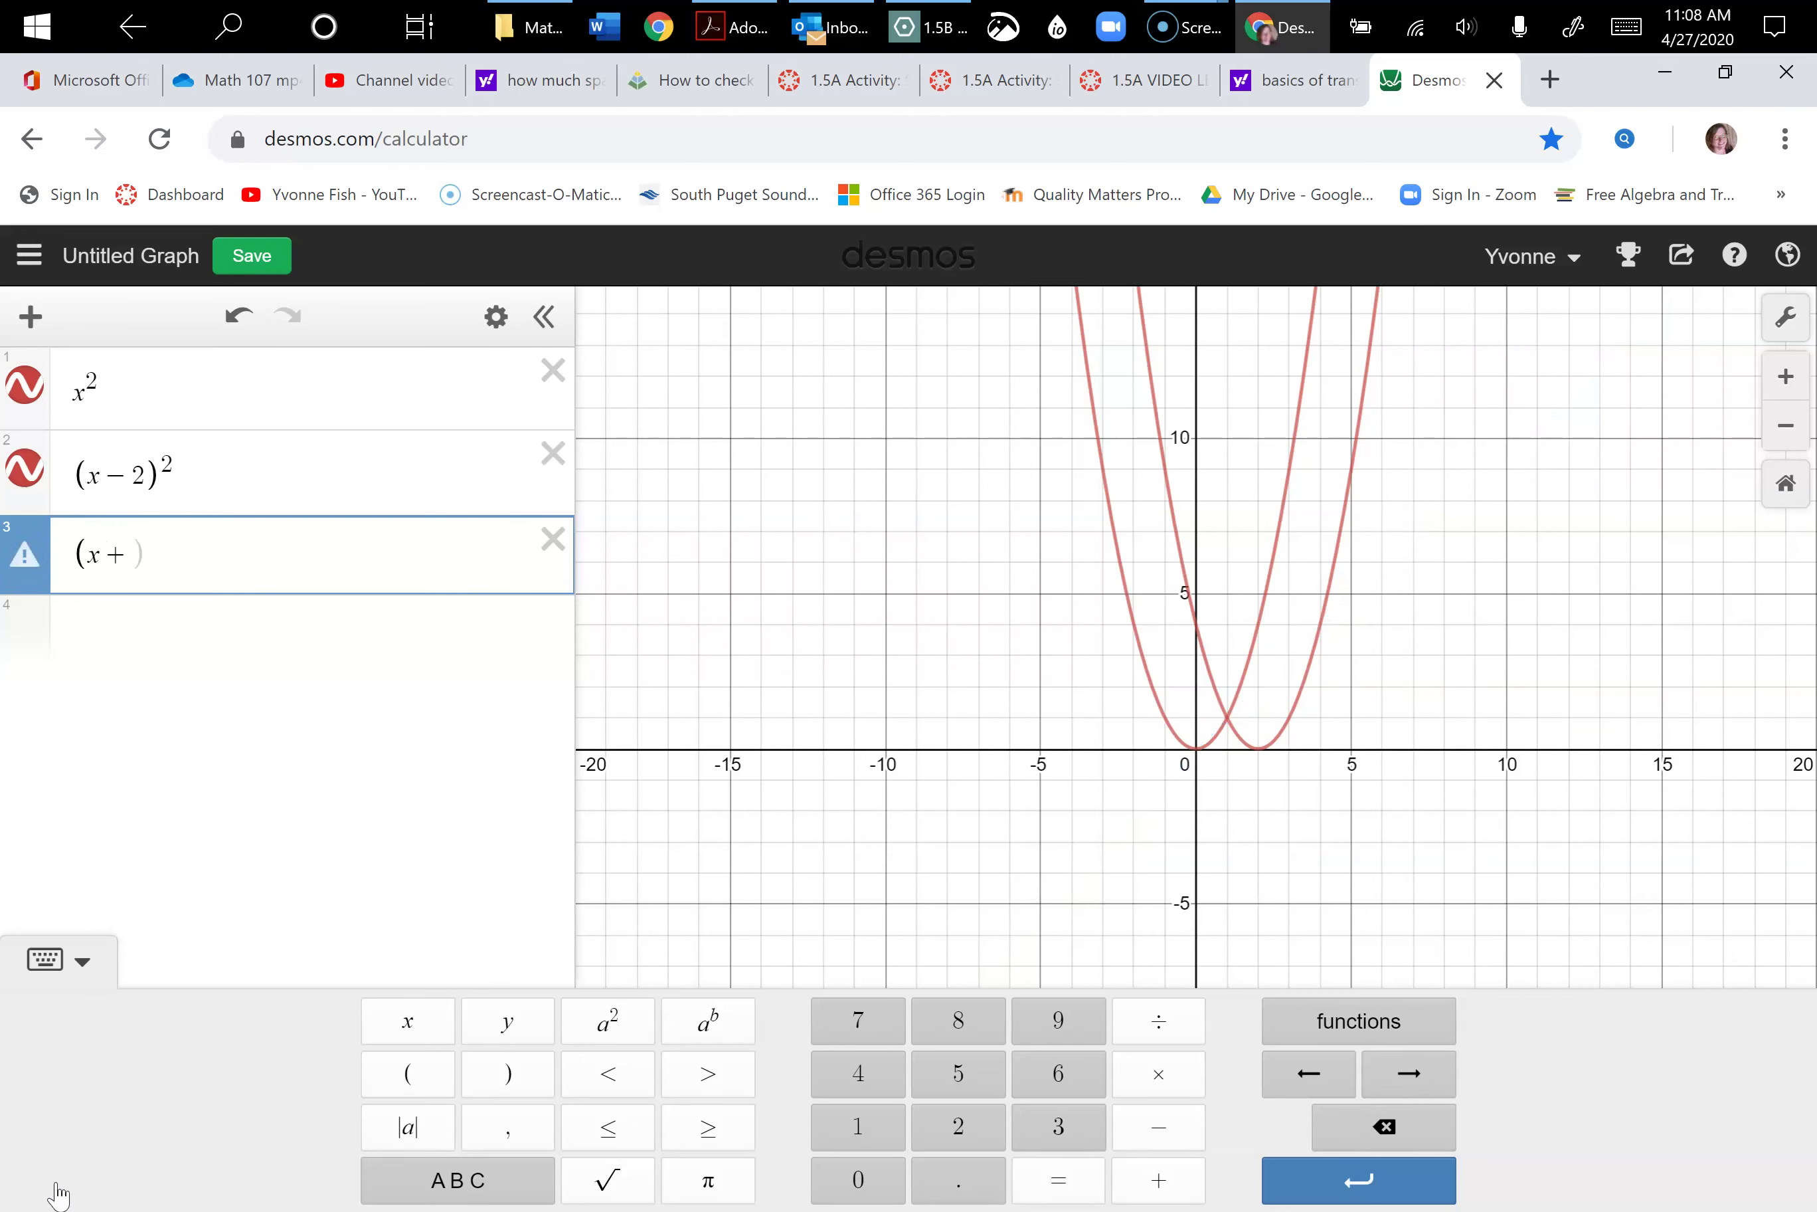
type("6")
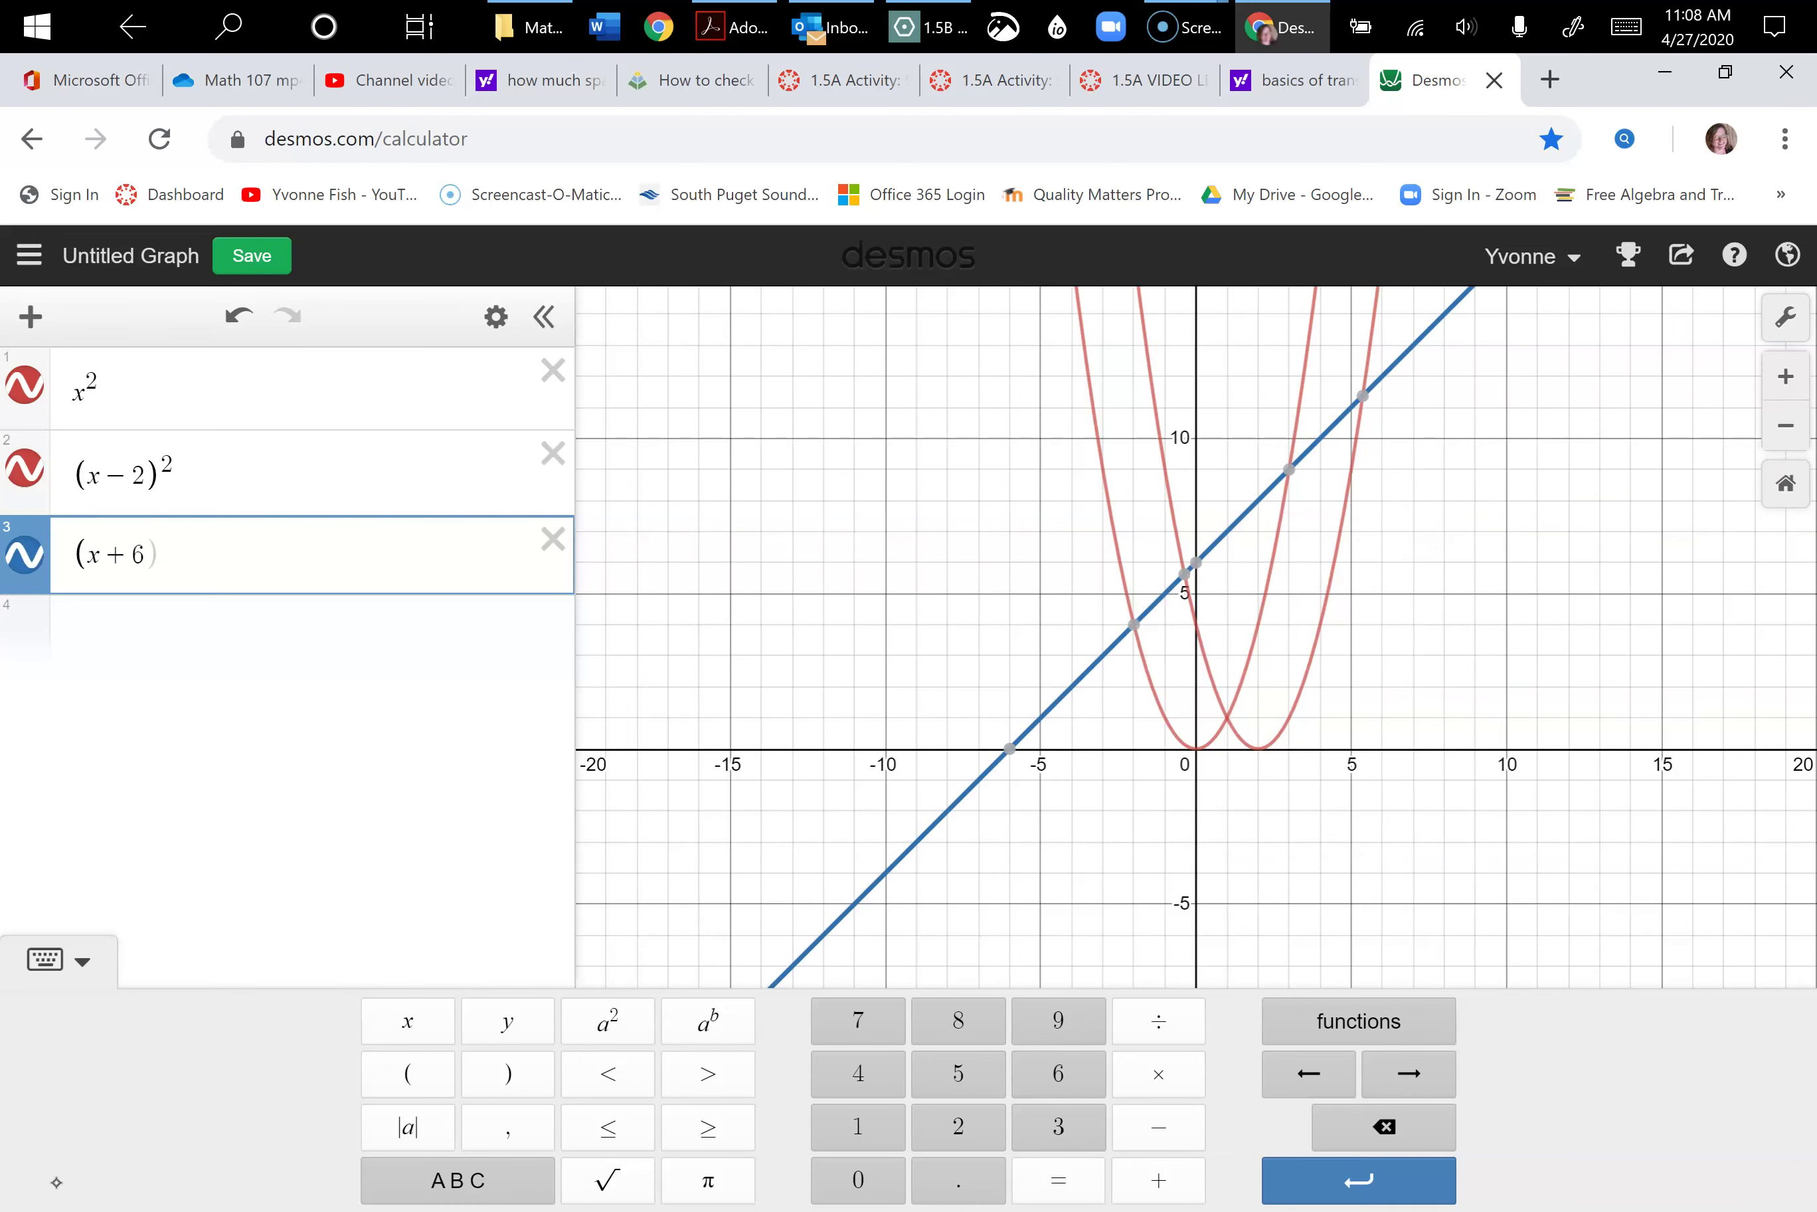
left_click(508, 1073)
left_click(608, 1020)
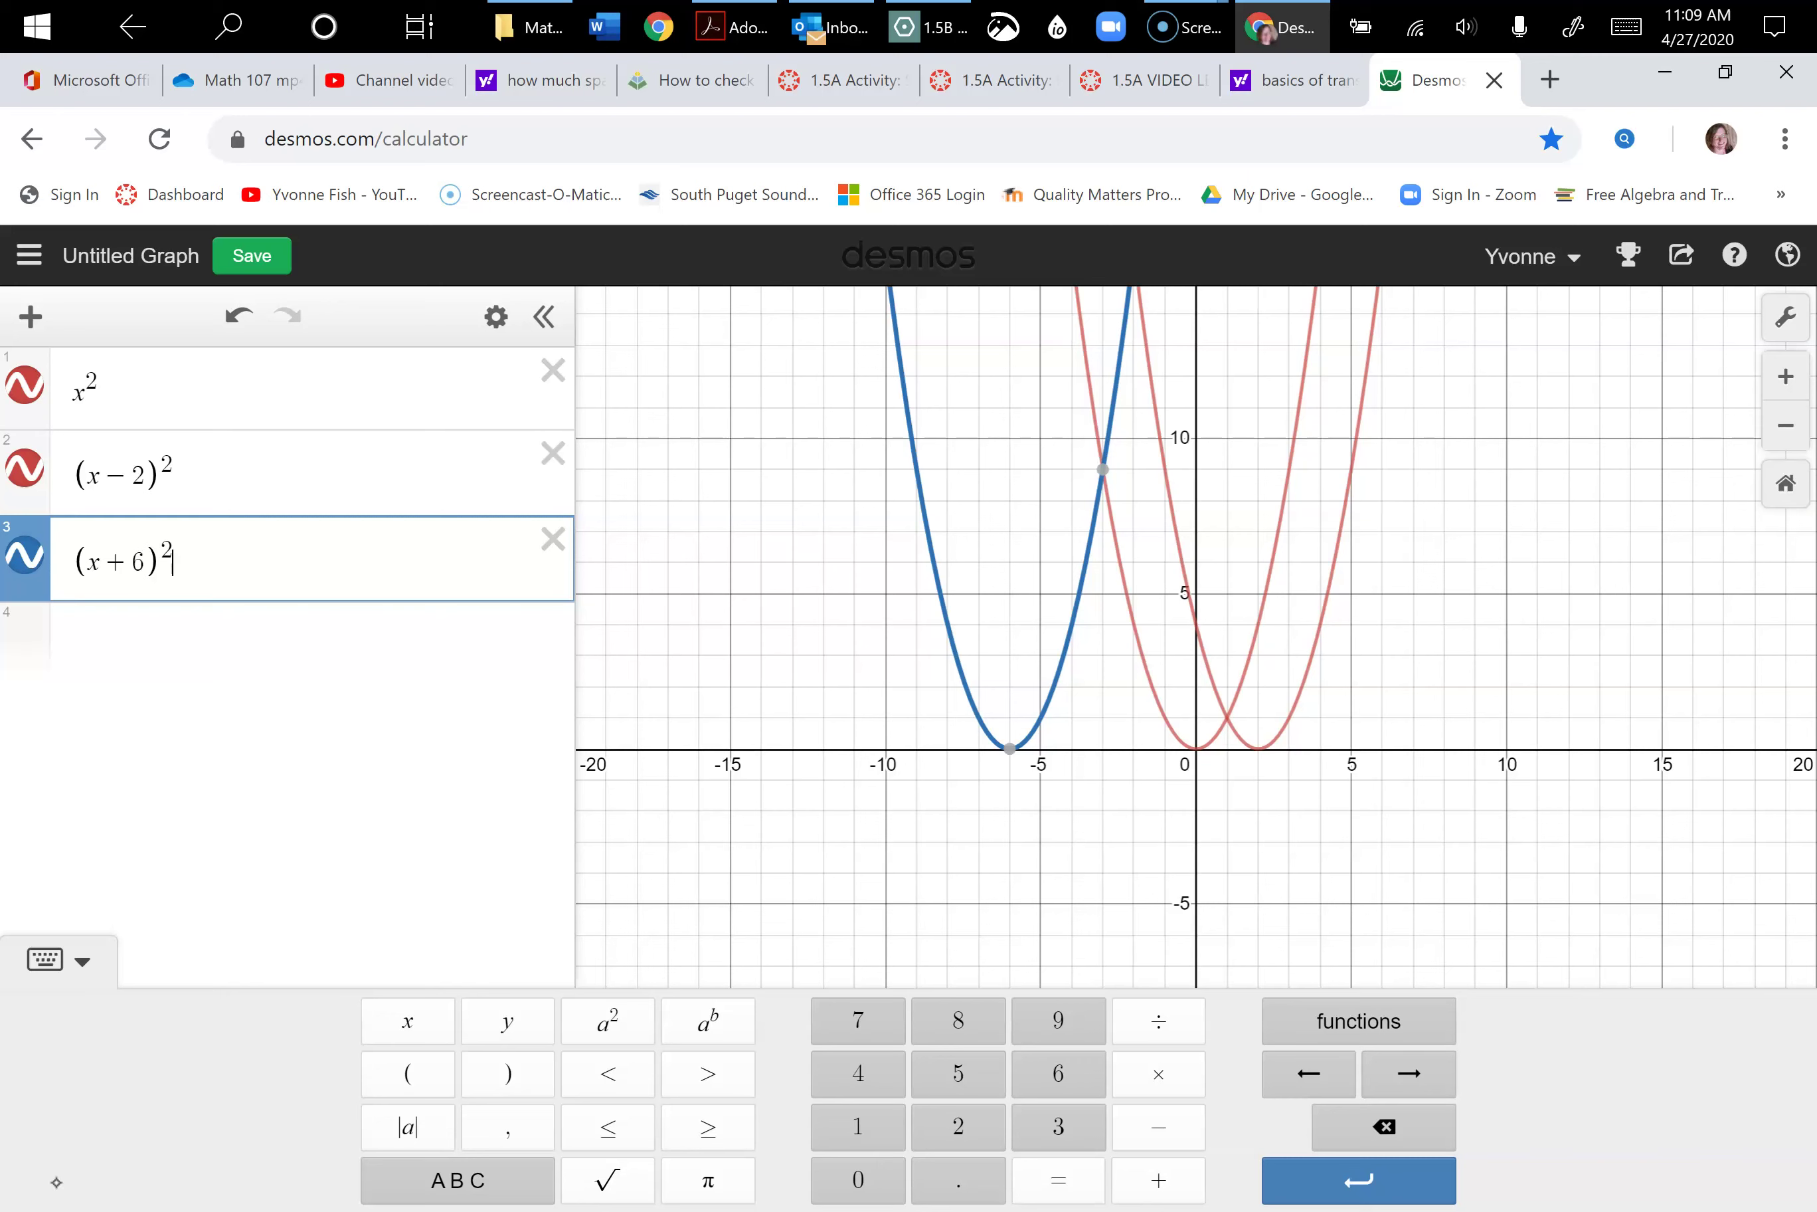
- Display the vertex coordinates of (x+6)^2 and highlight the x^2 and (x+6)^2 curves in turn to compare their positions
left_click(1011, 748)
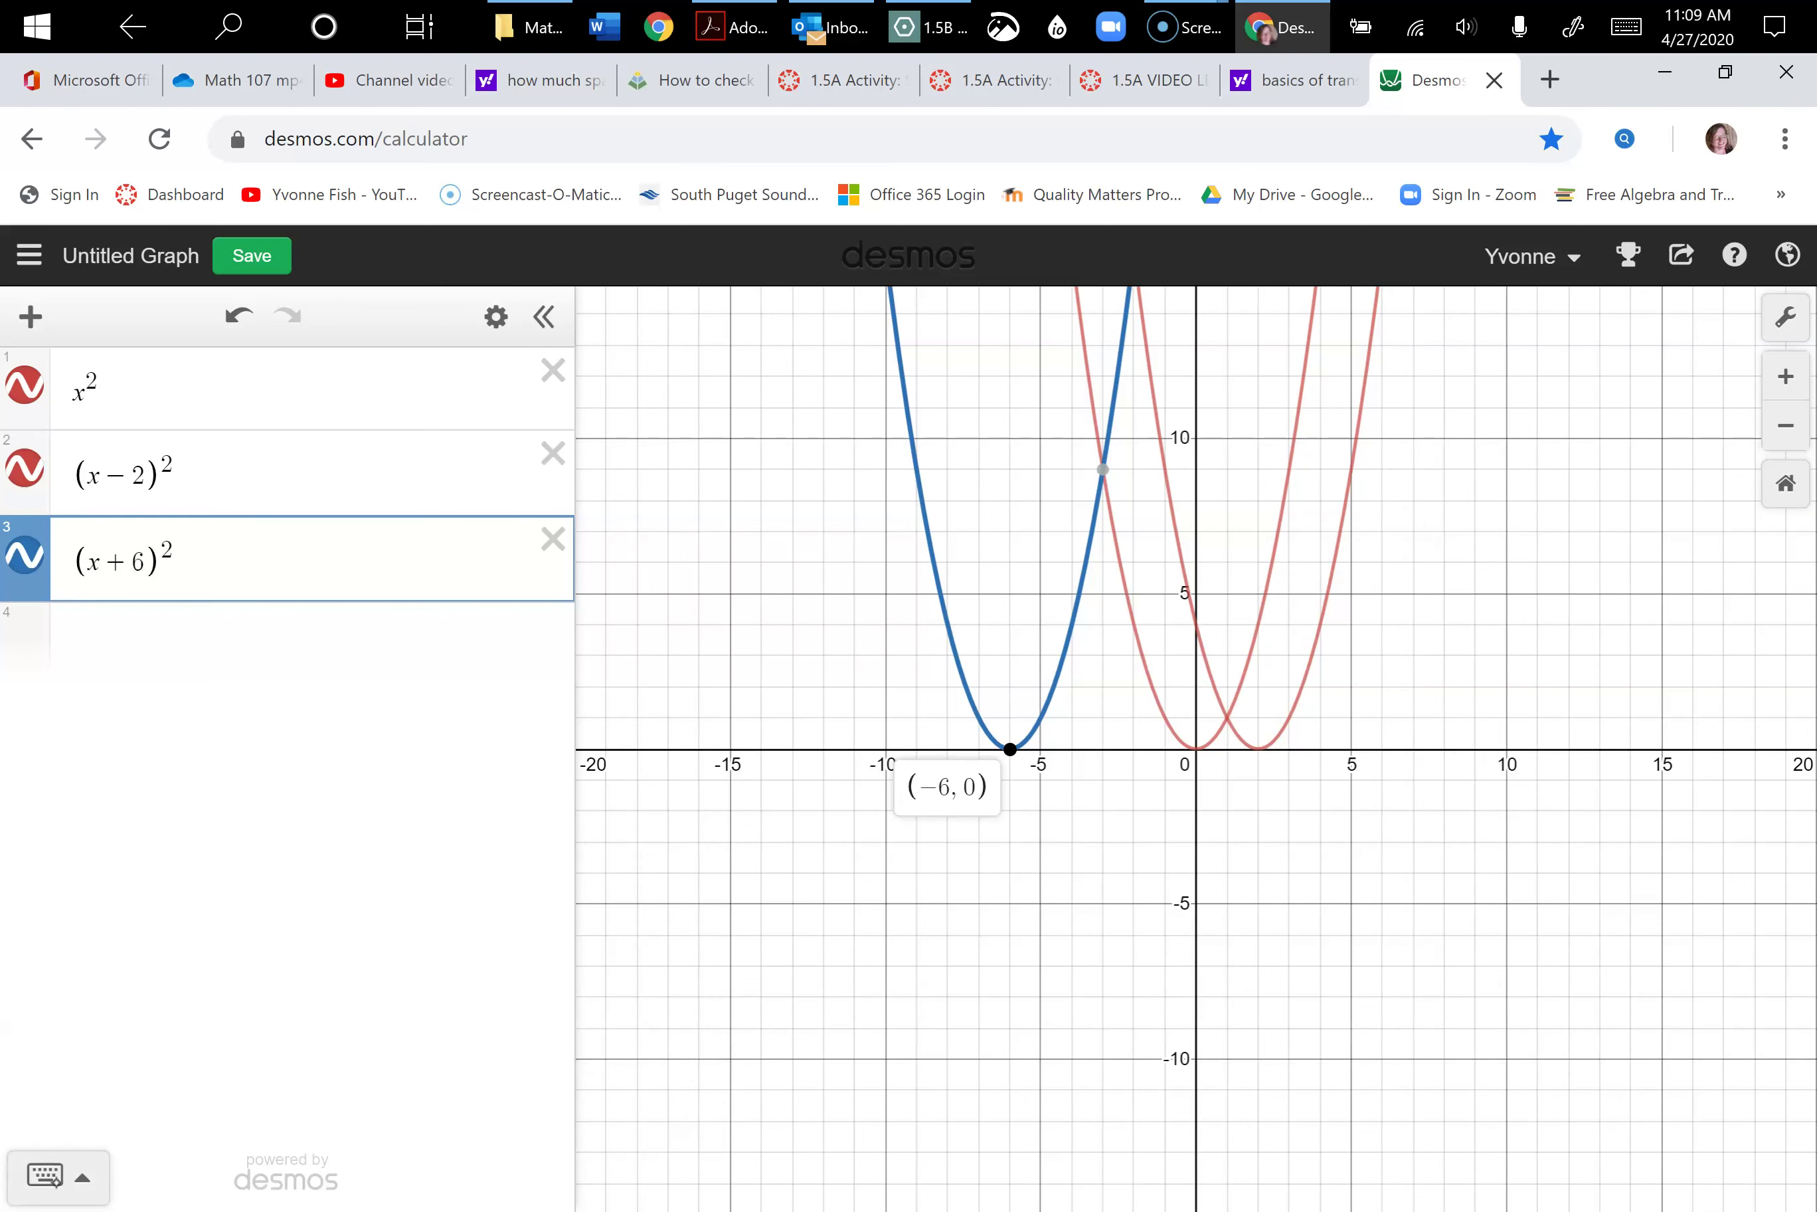
left_click(57, 1176)
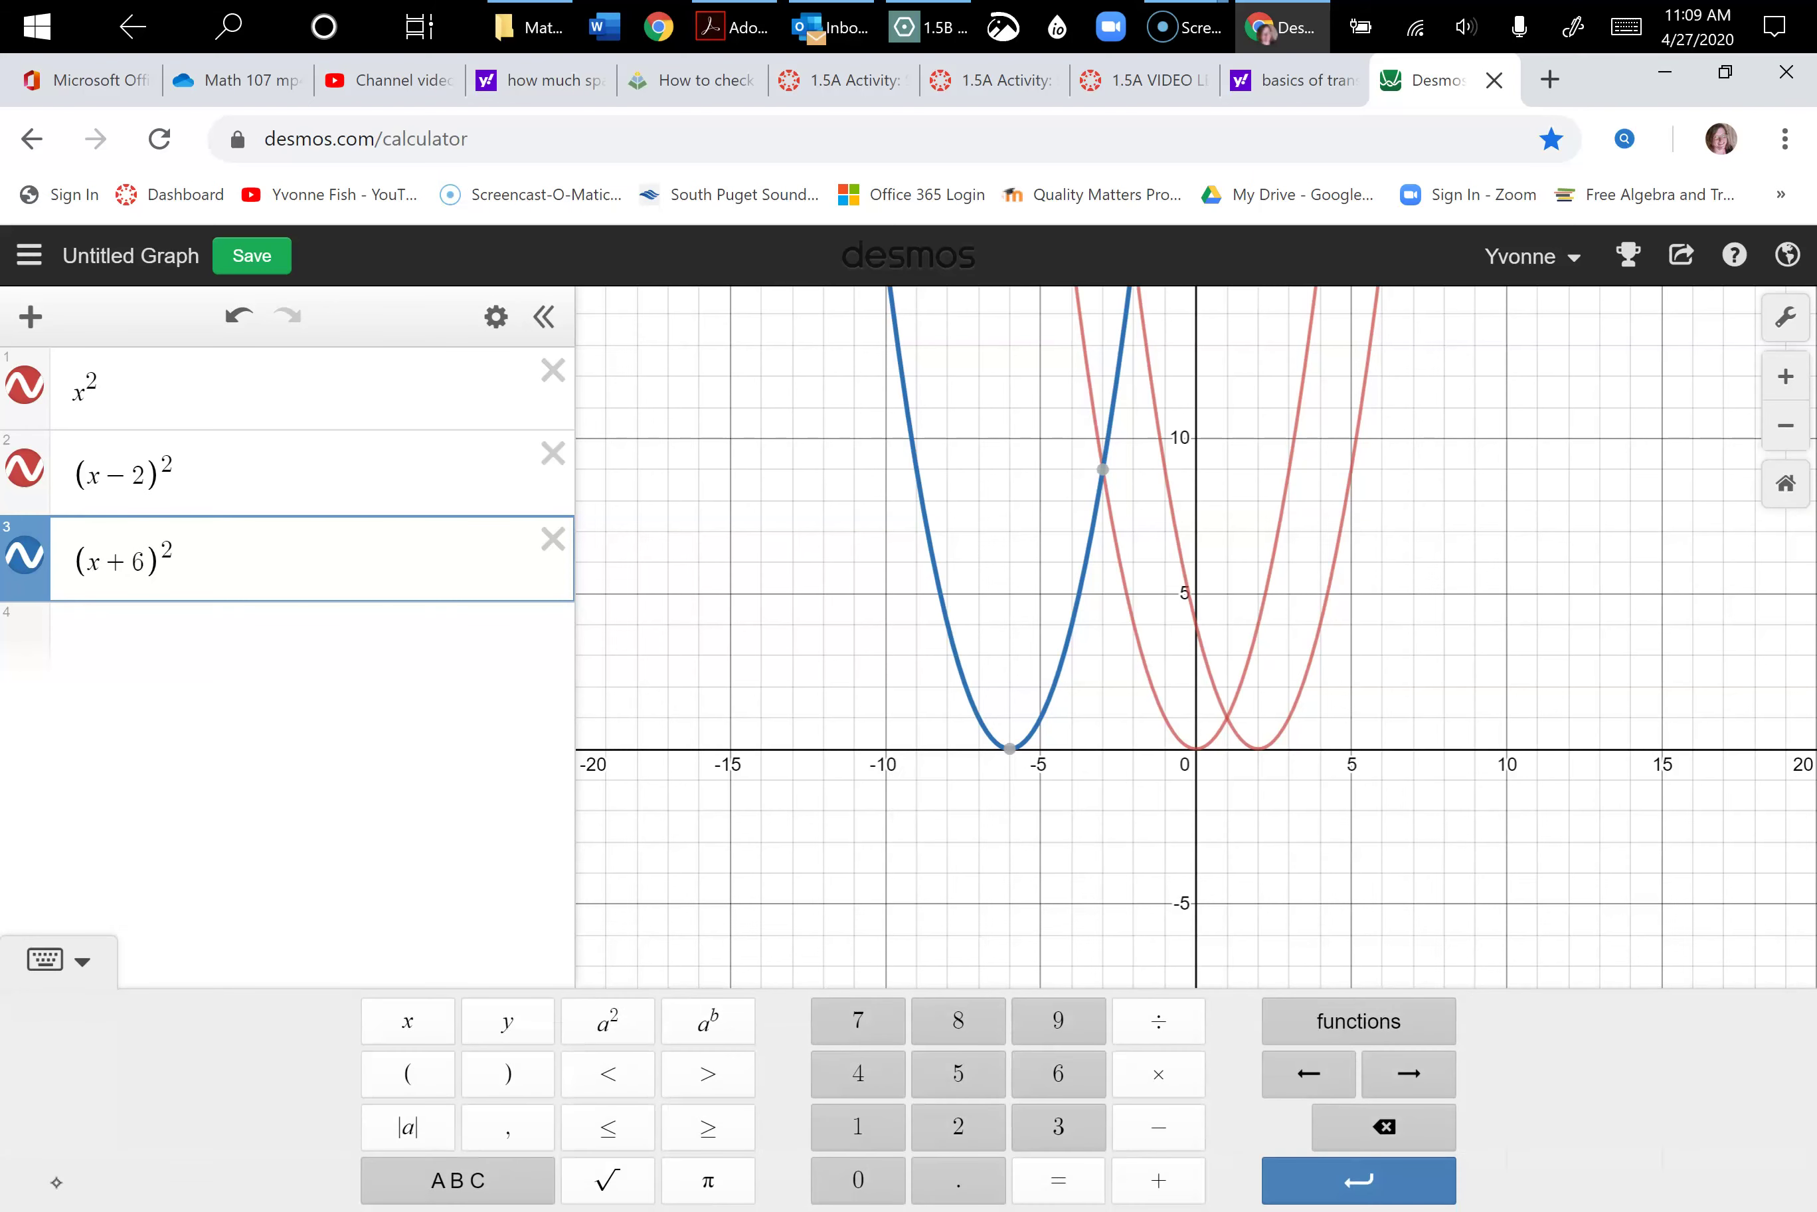
left_click(1202, 747)
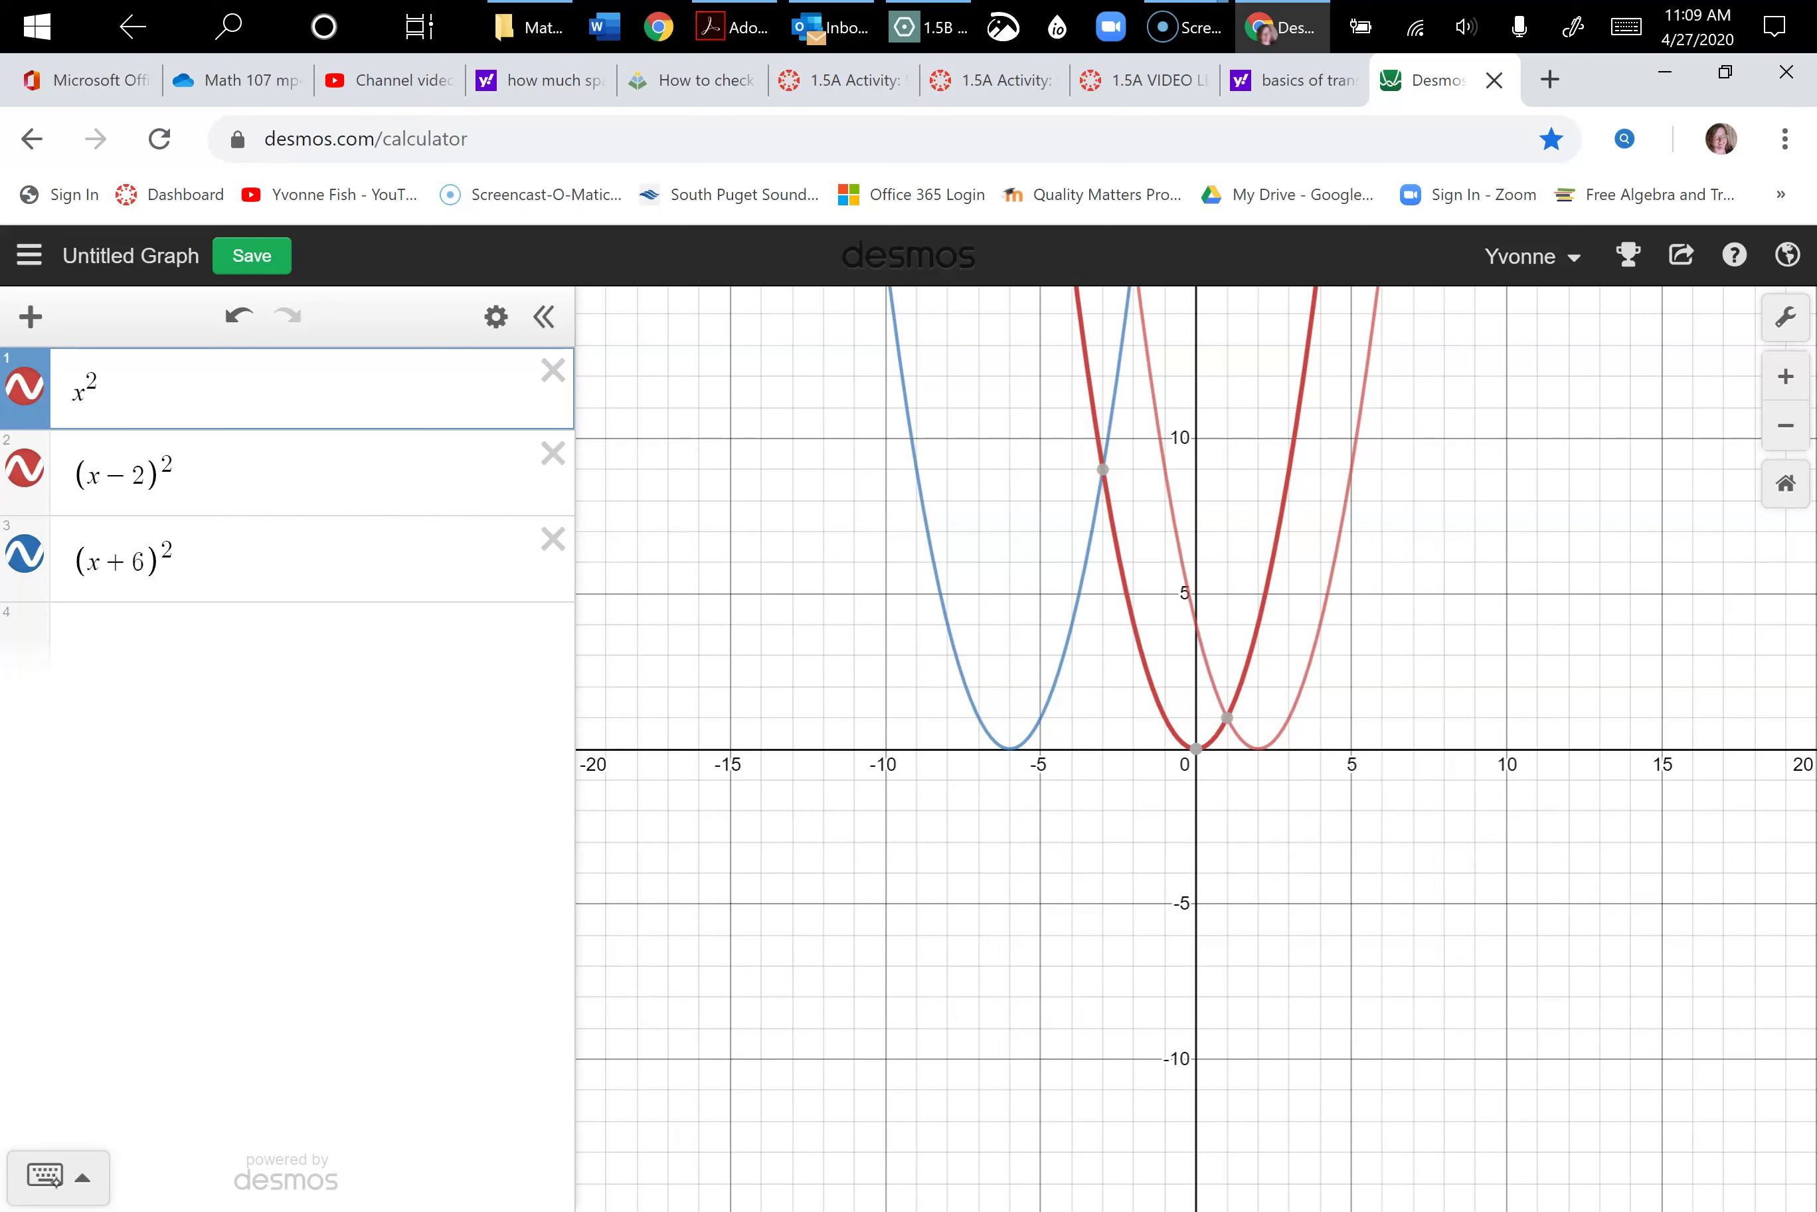
left_click(313, 557)
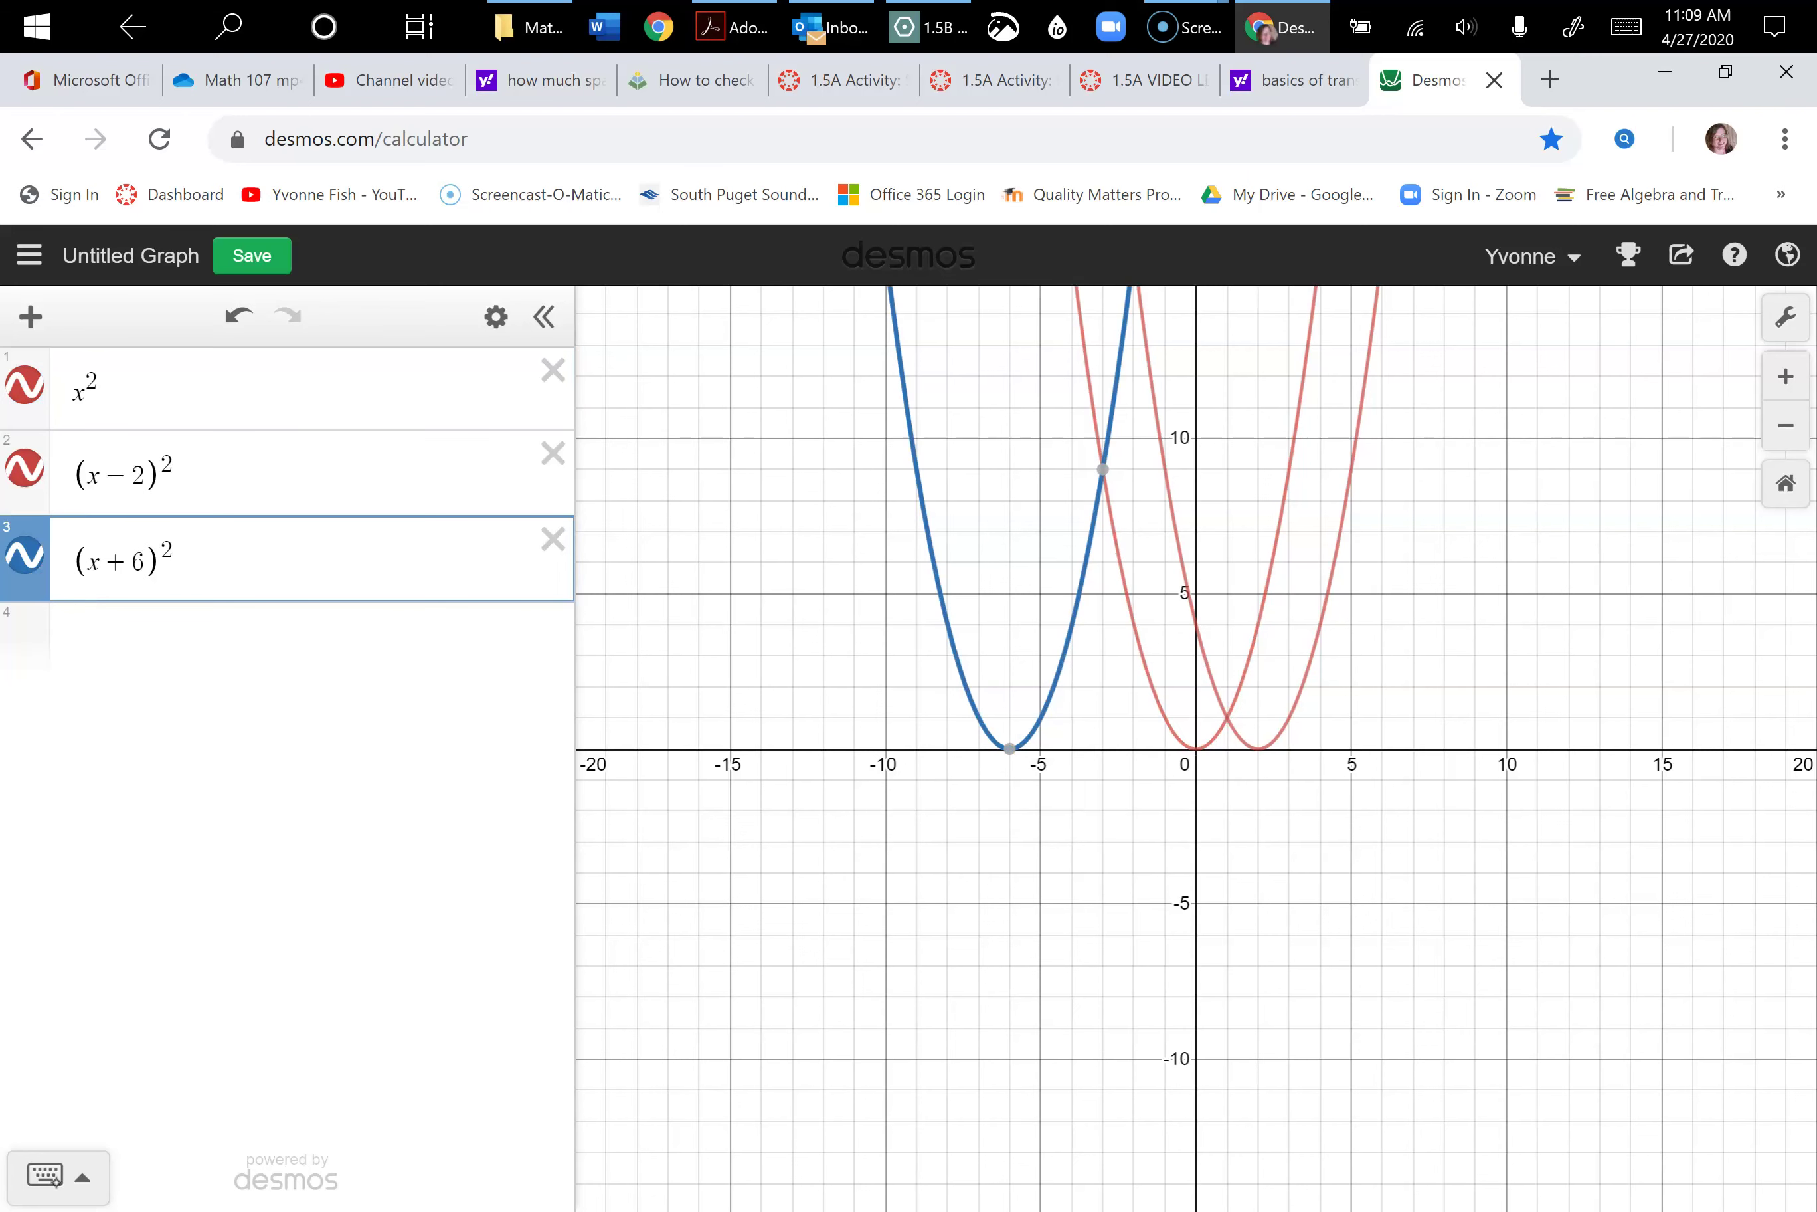